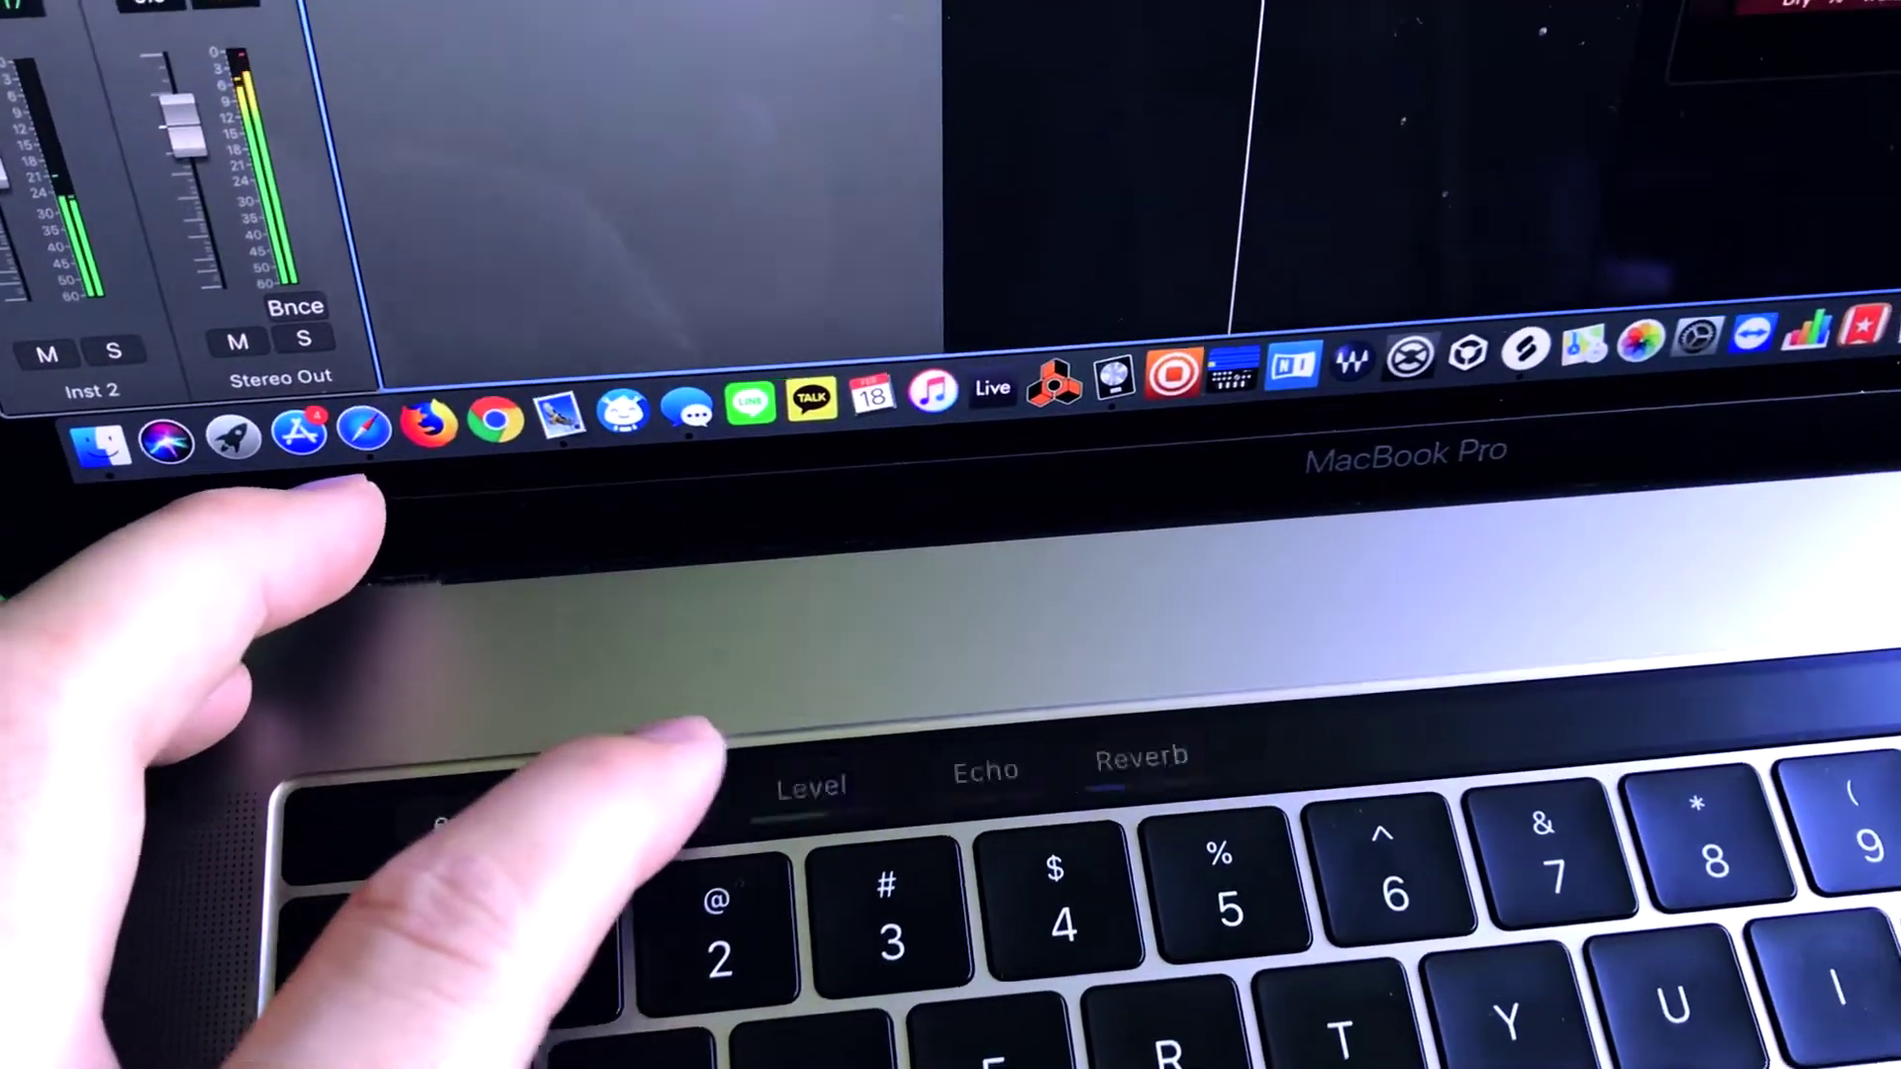
{"action": "left_click", "coordinate": [684, 782]}
{"action": "left_click", "coordinate": [1039, 777]}
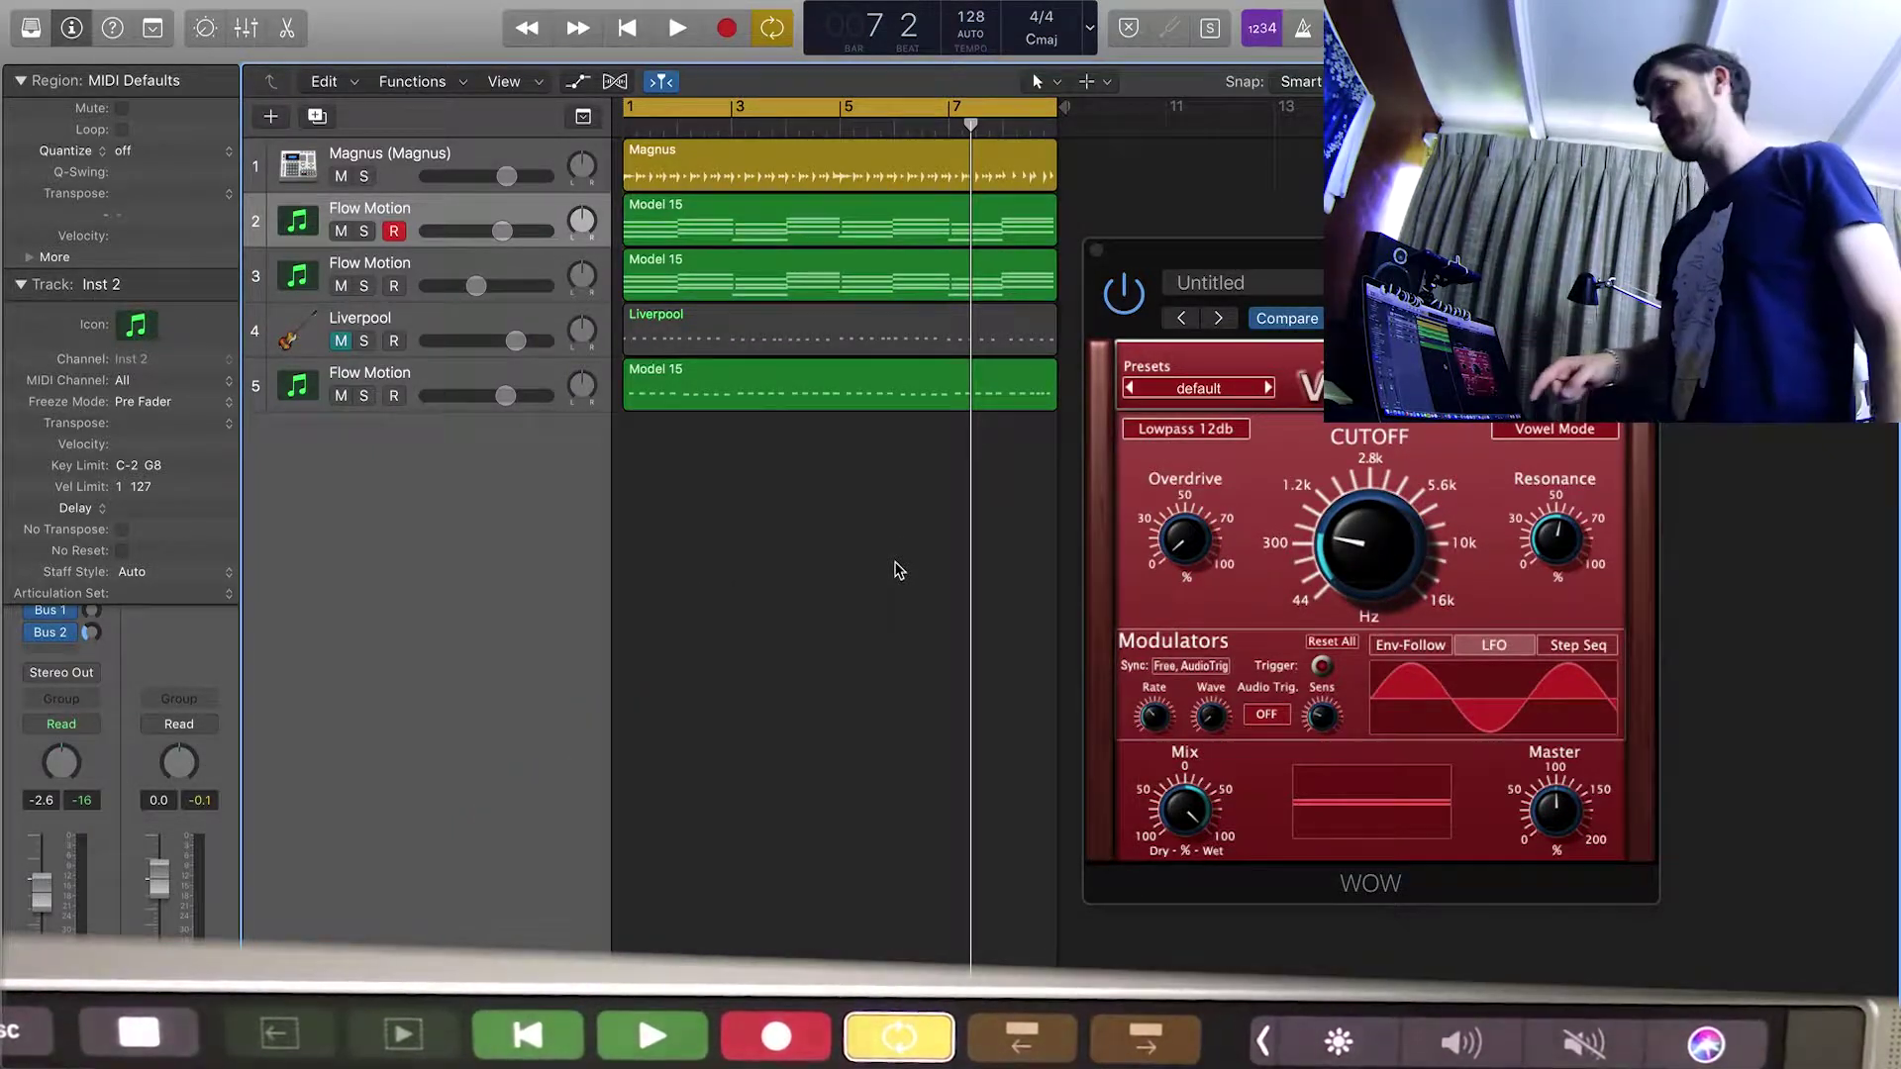
- Start and stop the project's playback several times to test the transport
{"action": "key", "text": "space"}
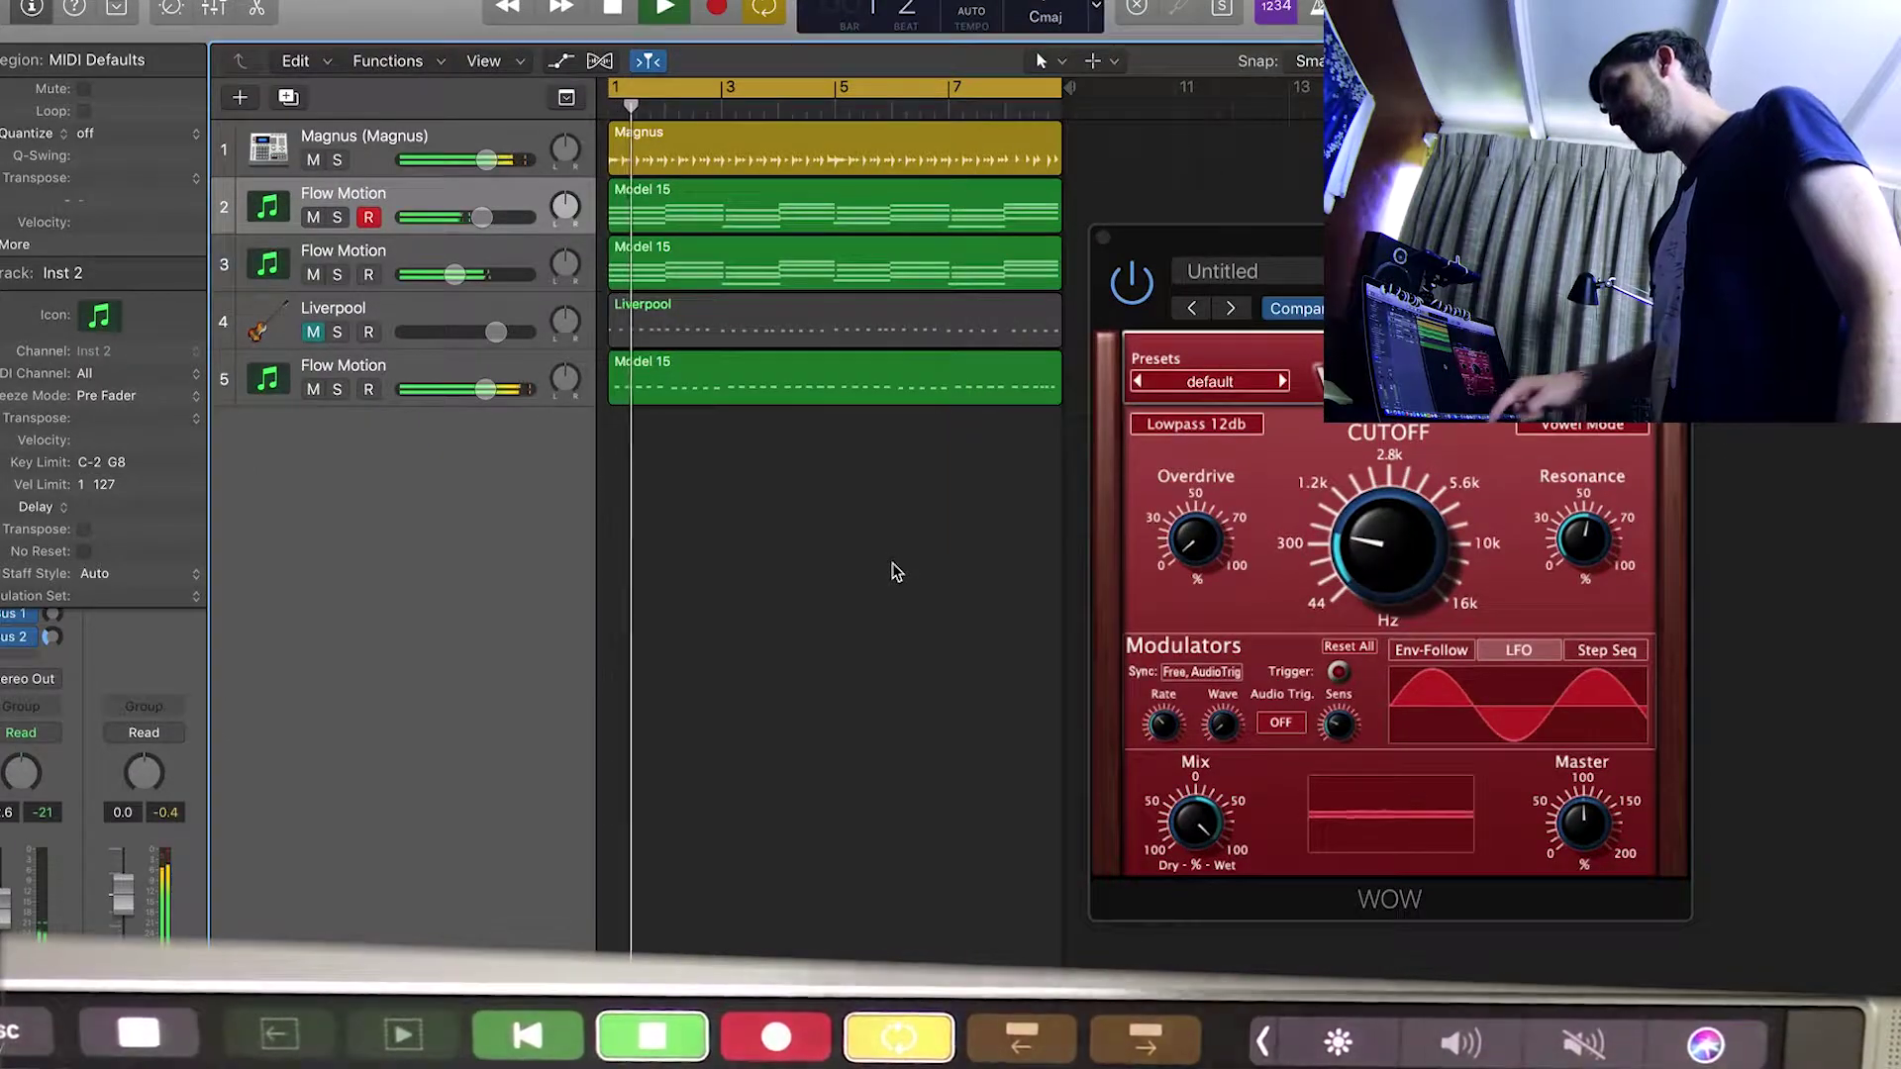
{"action": "key", "text": "space"}
{"action": "key", "text": "space"}
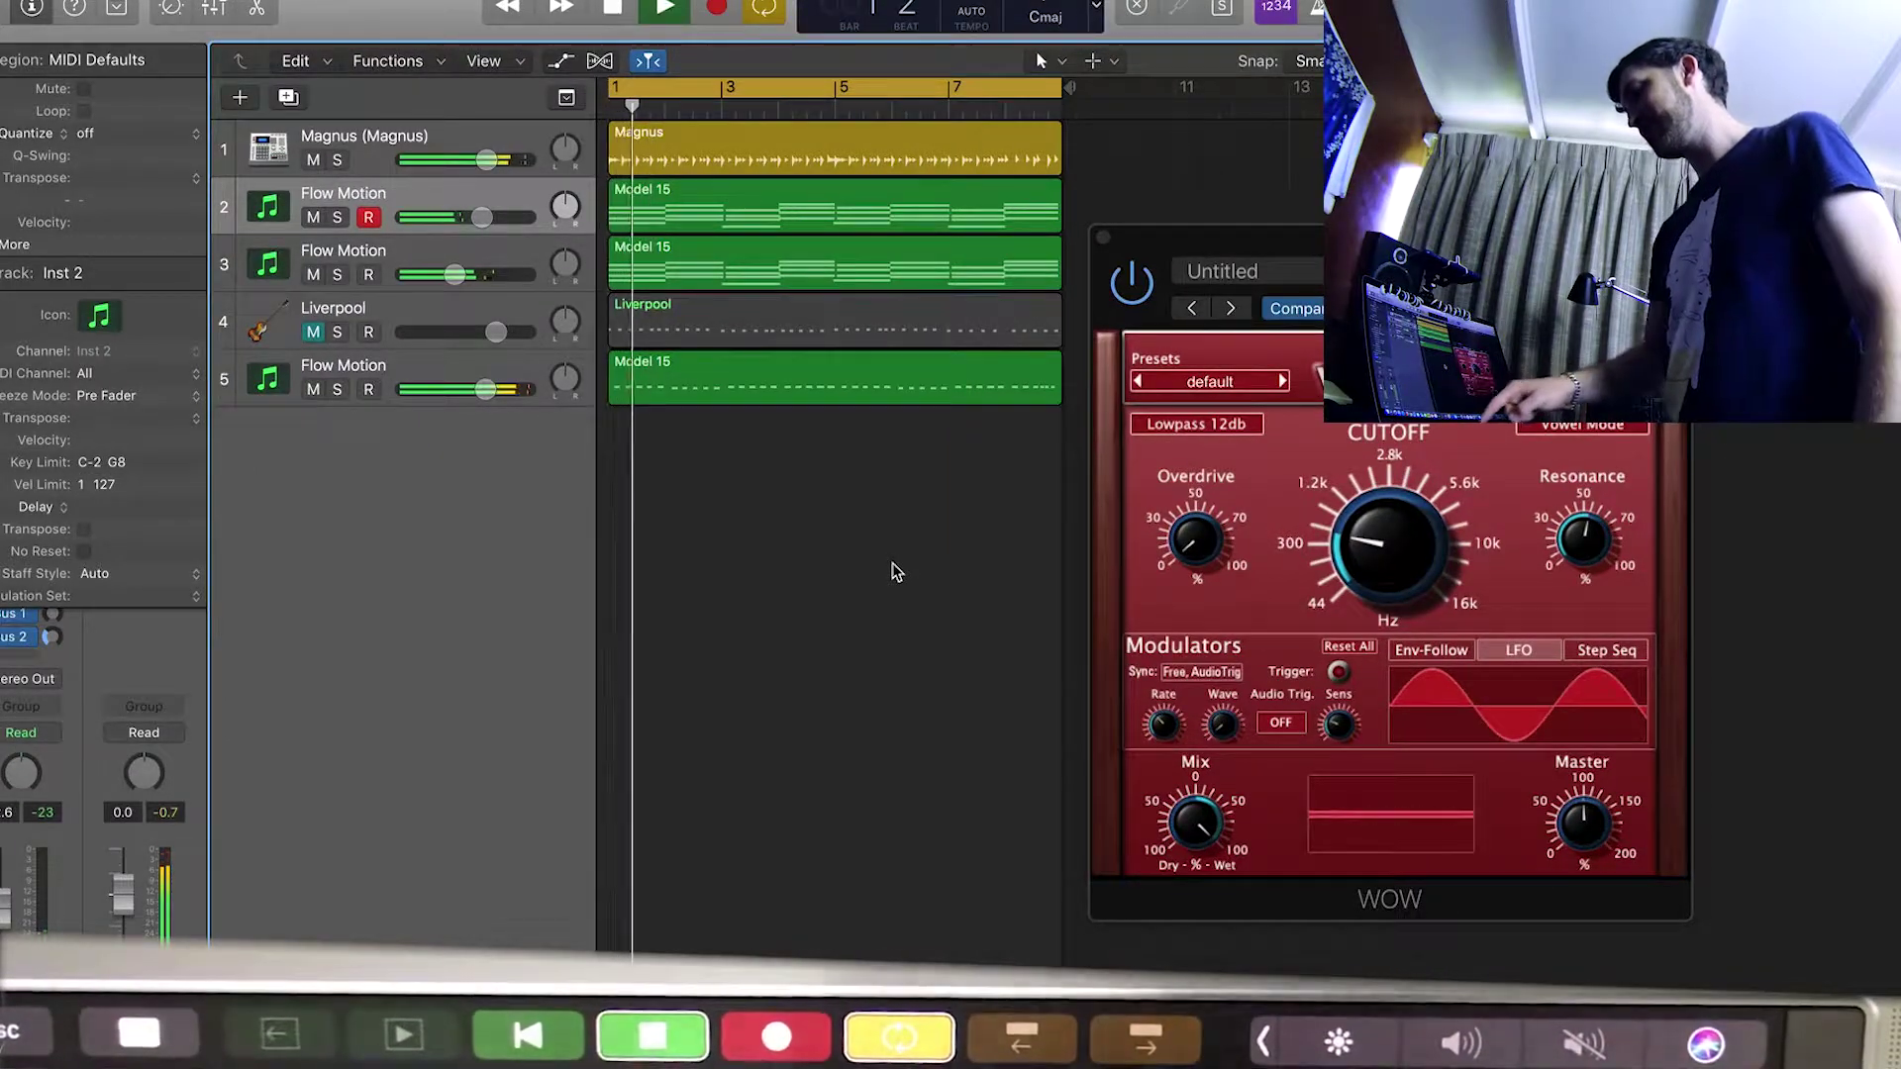
{"action": "key", "text": "space"}
{"action": "key", "text": "space"}
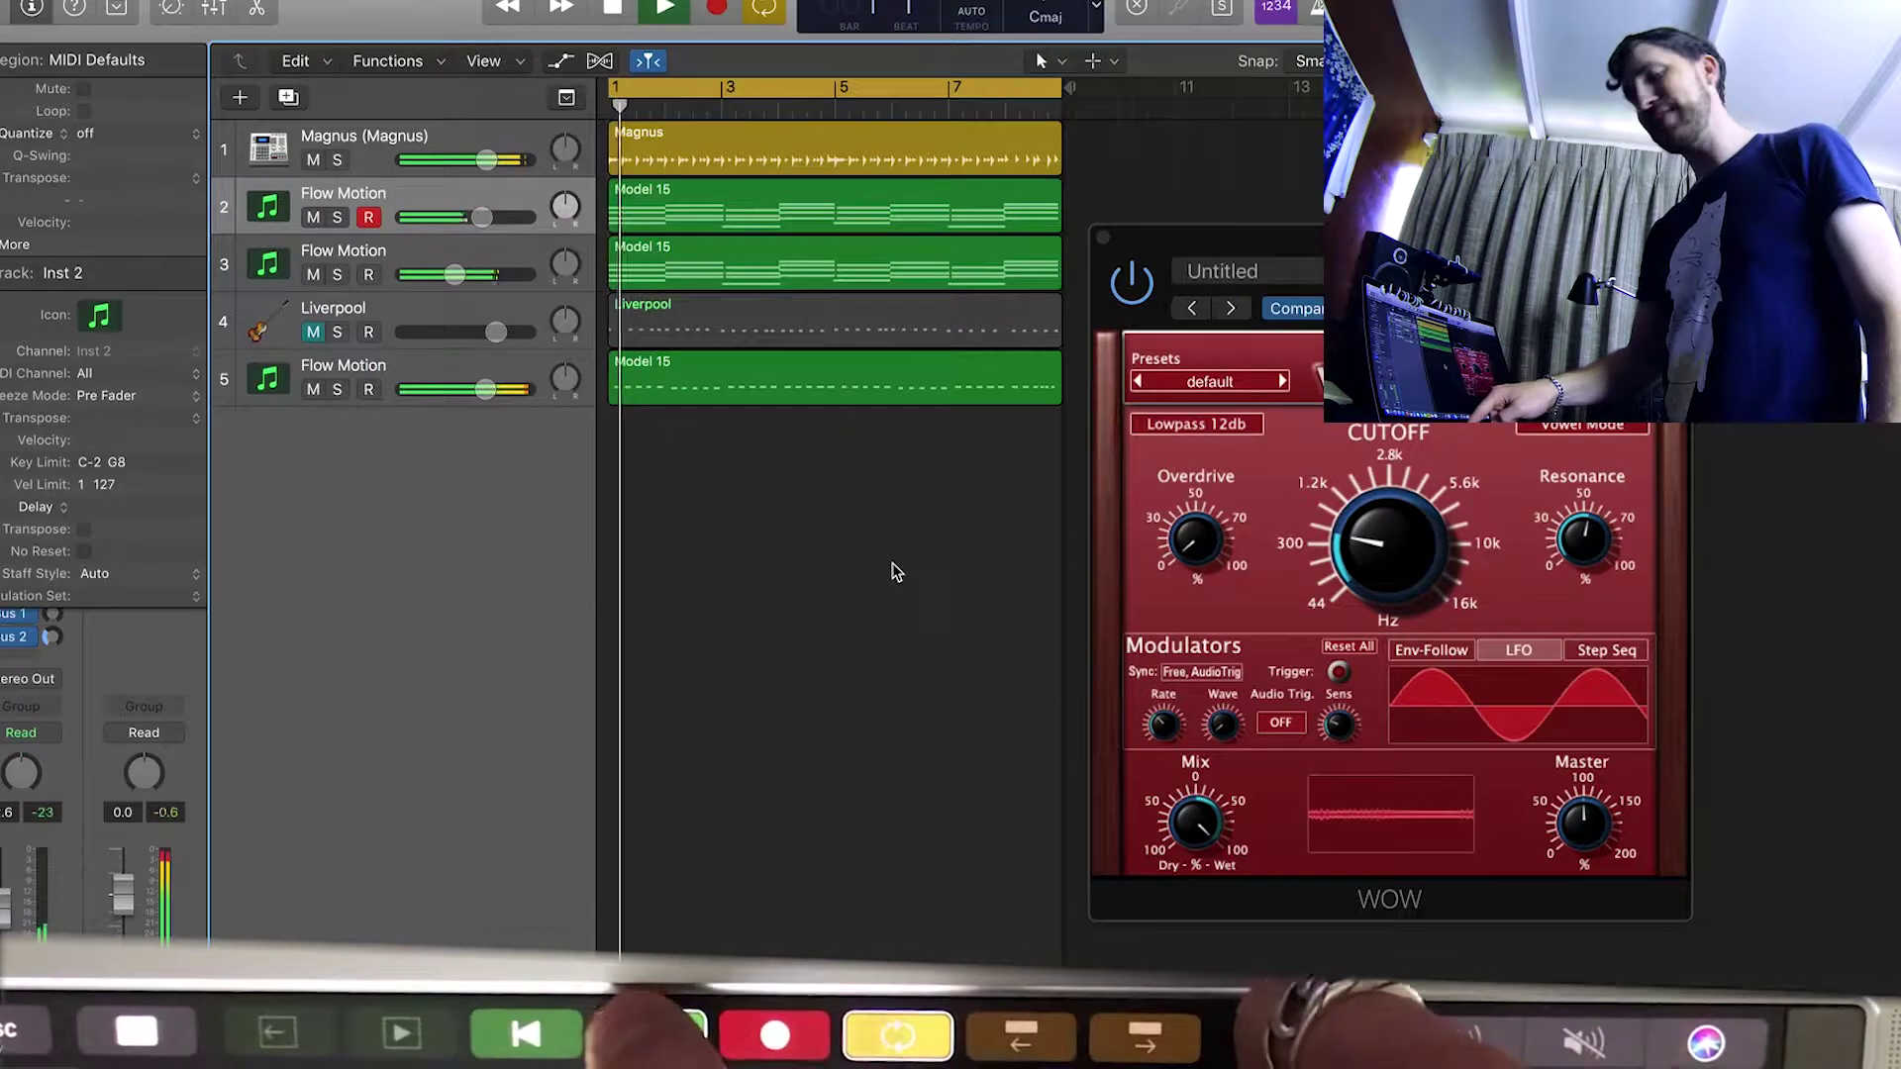
{"action": "key", "text": "space"}
{"action": "key", "text": "space"}
{"action": "key", "text": "space"}
{"action": "key", "text": "space"}
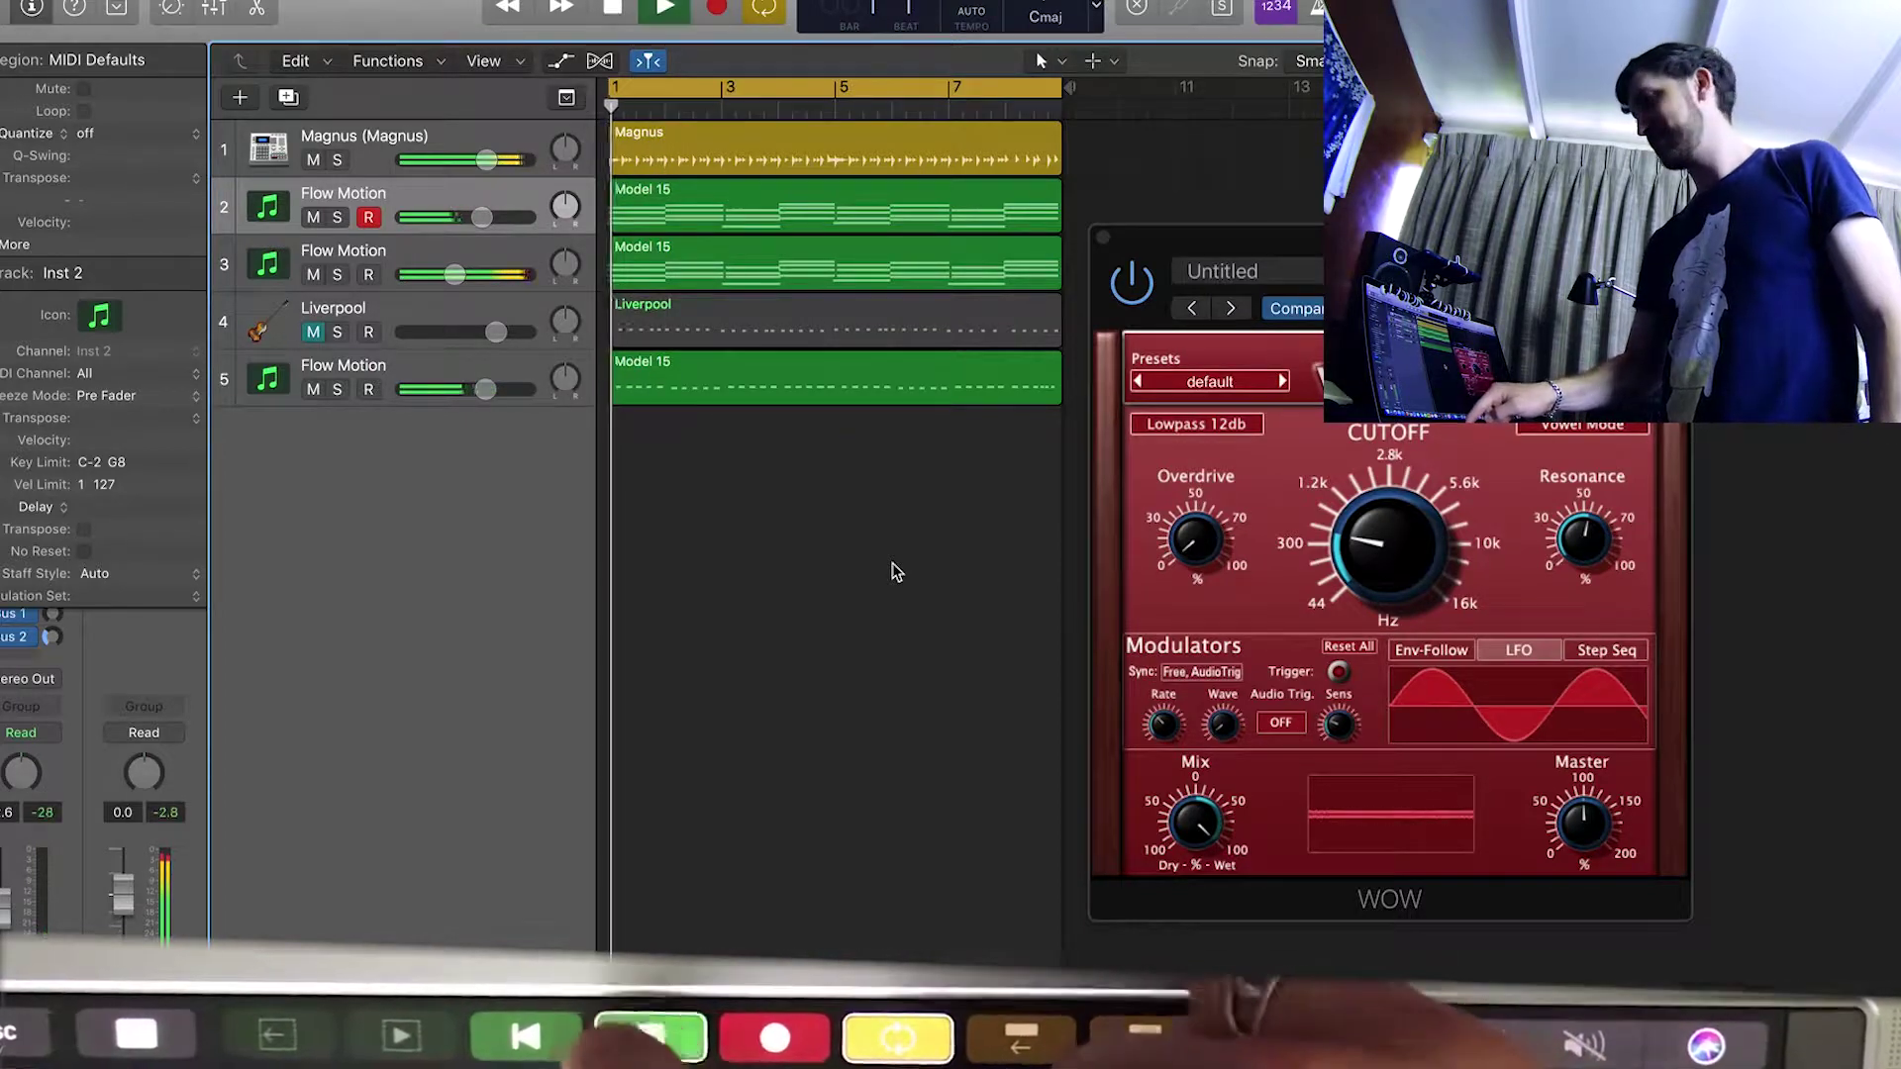
{"action": "key", "text": "space"}
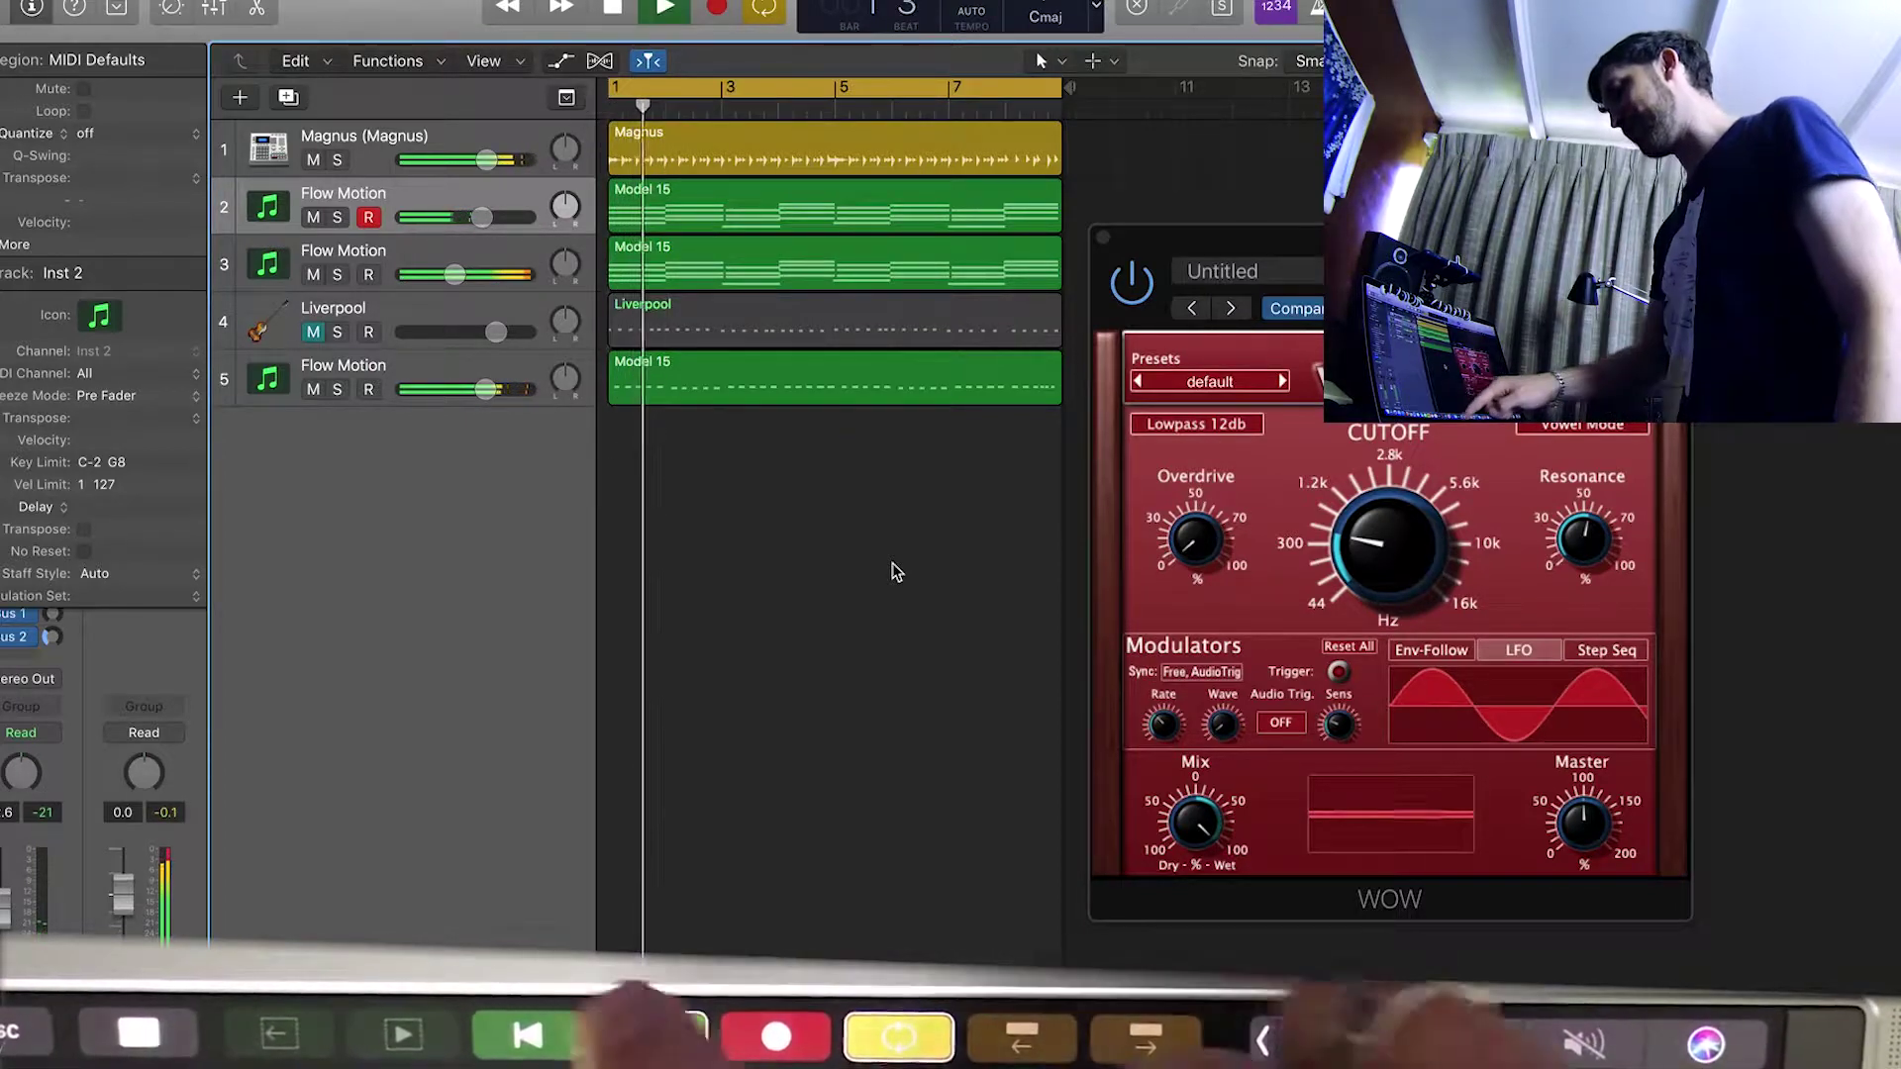
- Return the playhead to the beginning of the project, play the opening bars and stop playback
{"action": "key", "text": "Return"}
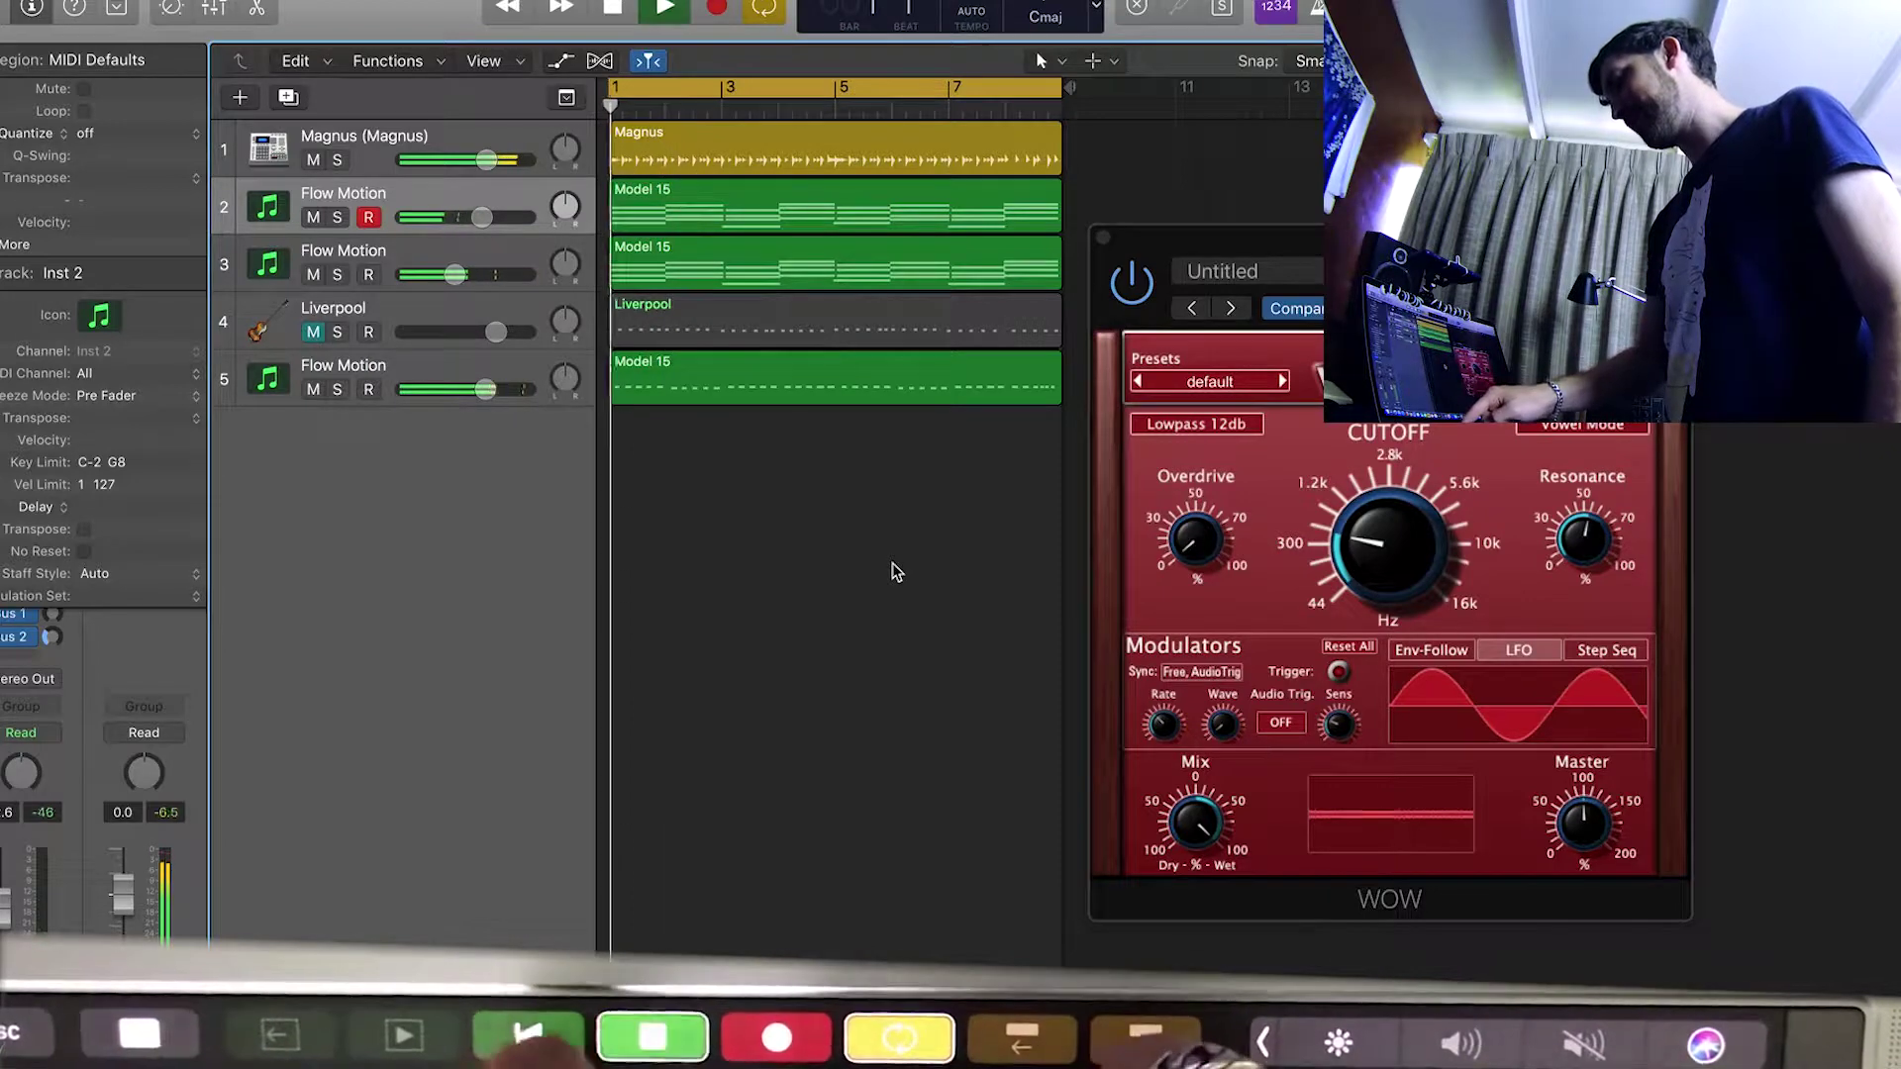
{"action": "key", "text": "Return"}
{"action": "key", "text": "space"}
{"action": "key", "text": "space"}
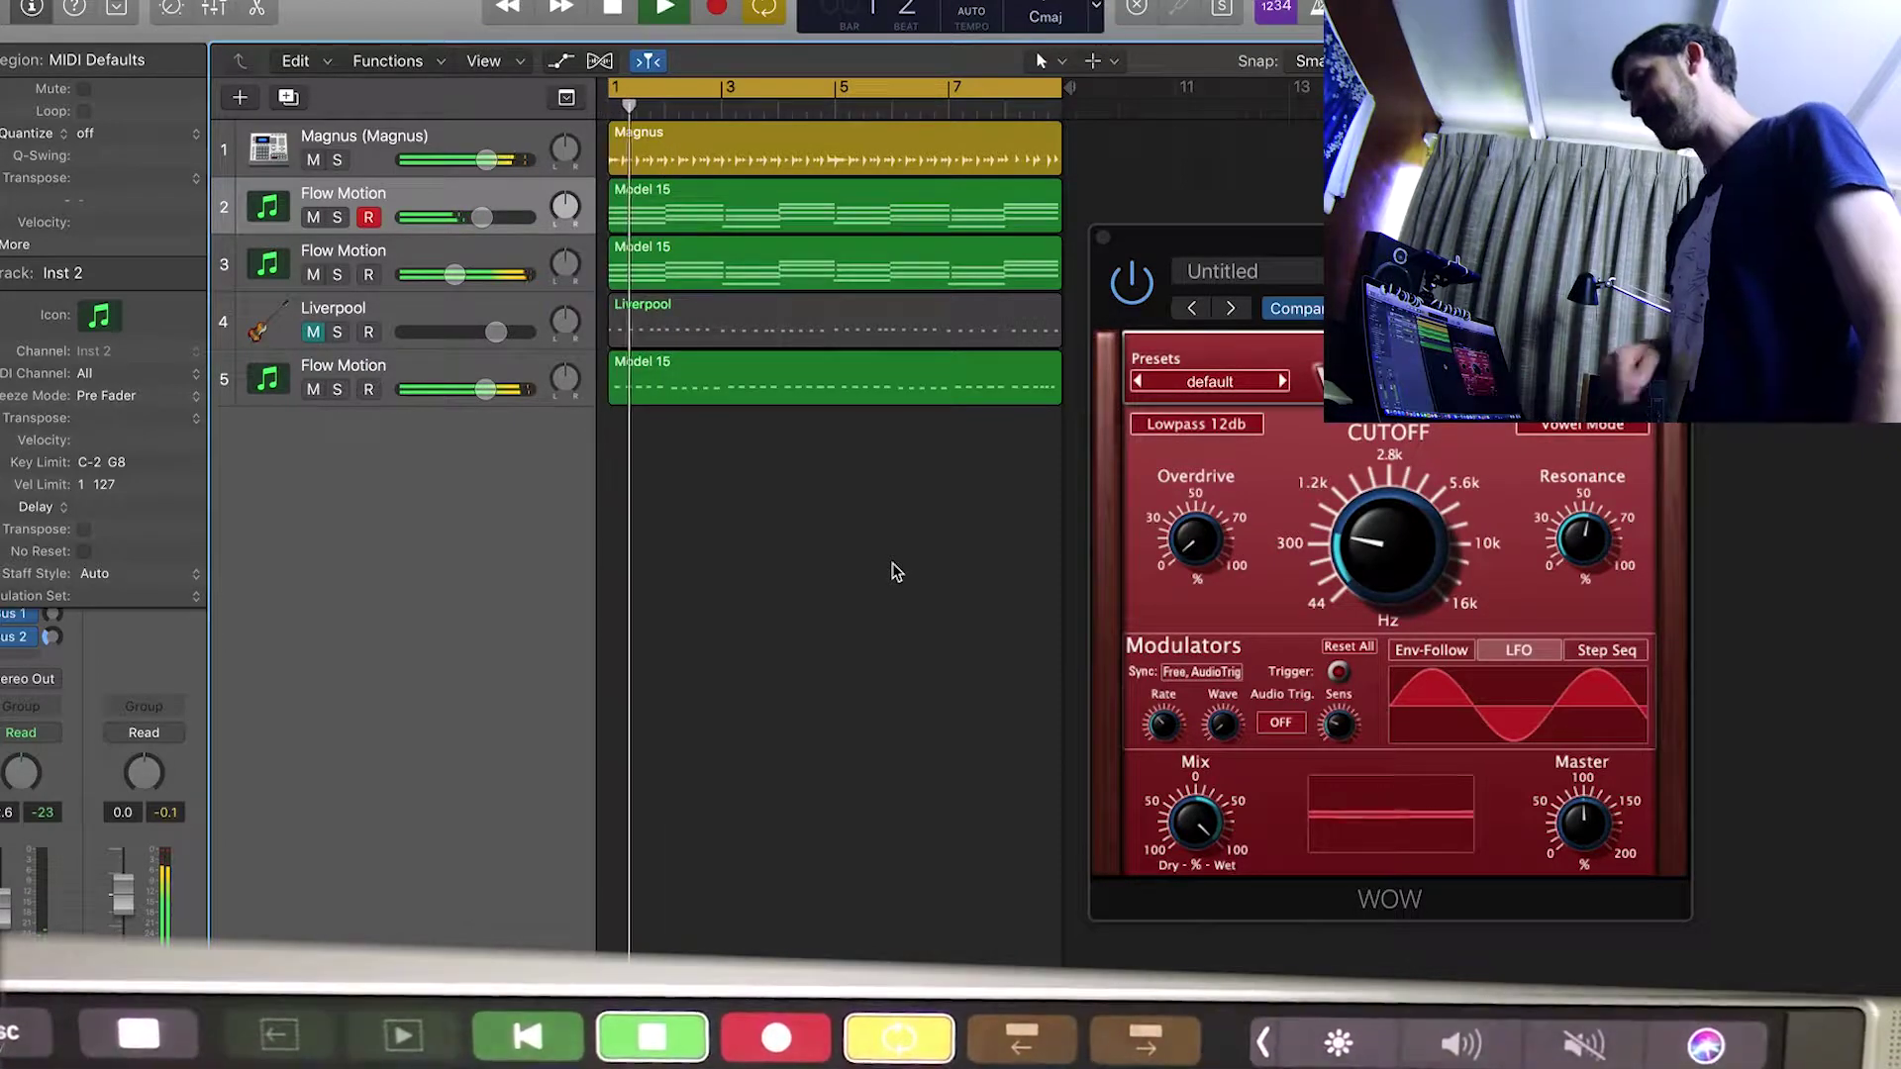
{"action": "key", "text": "space"}
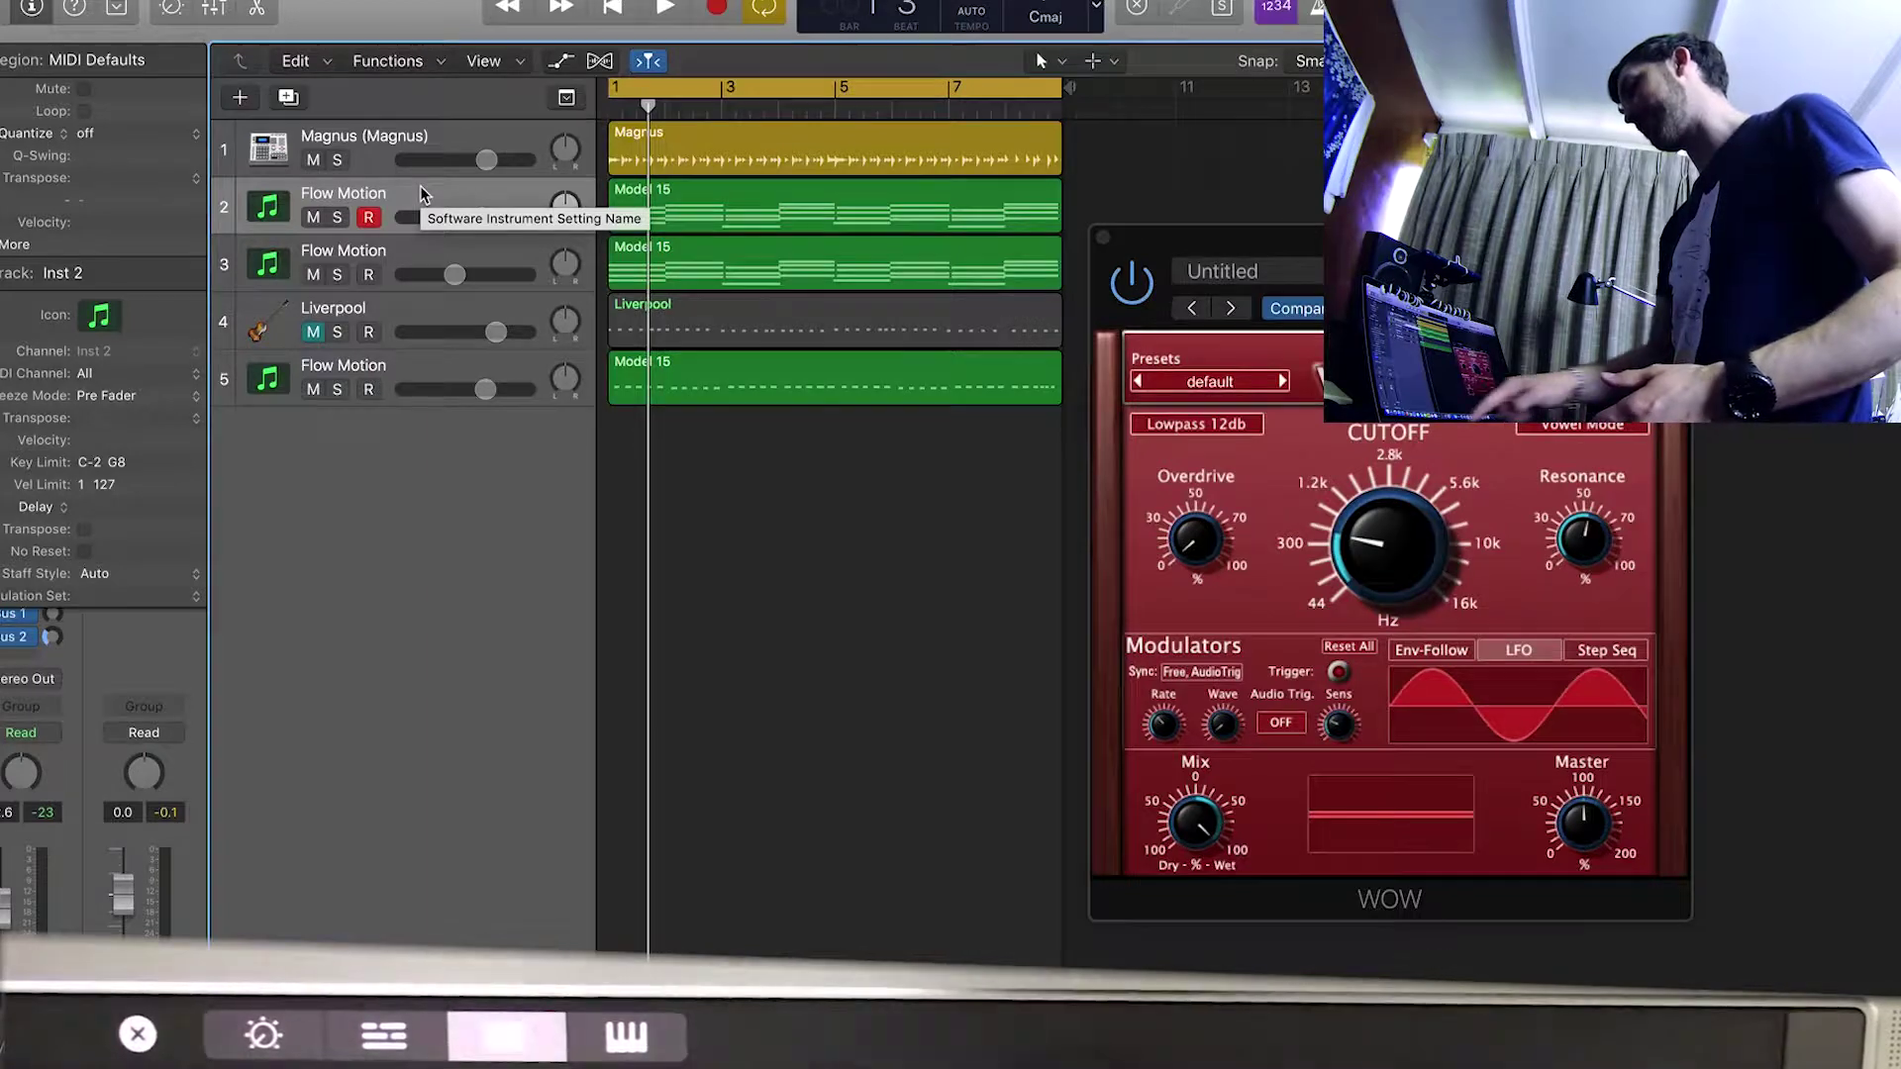
- Play the project and raise the level of the Flow Motion track 2 with its Touch Bar Smart Control
{"action": "key", "text": "space"}
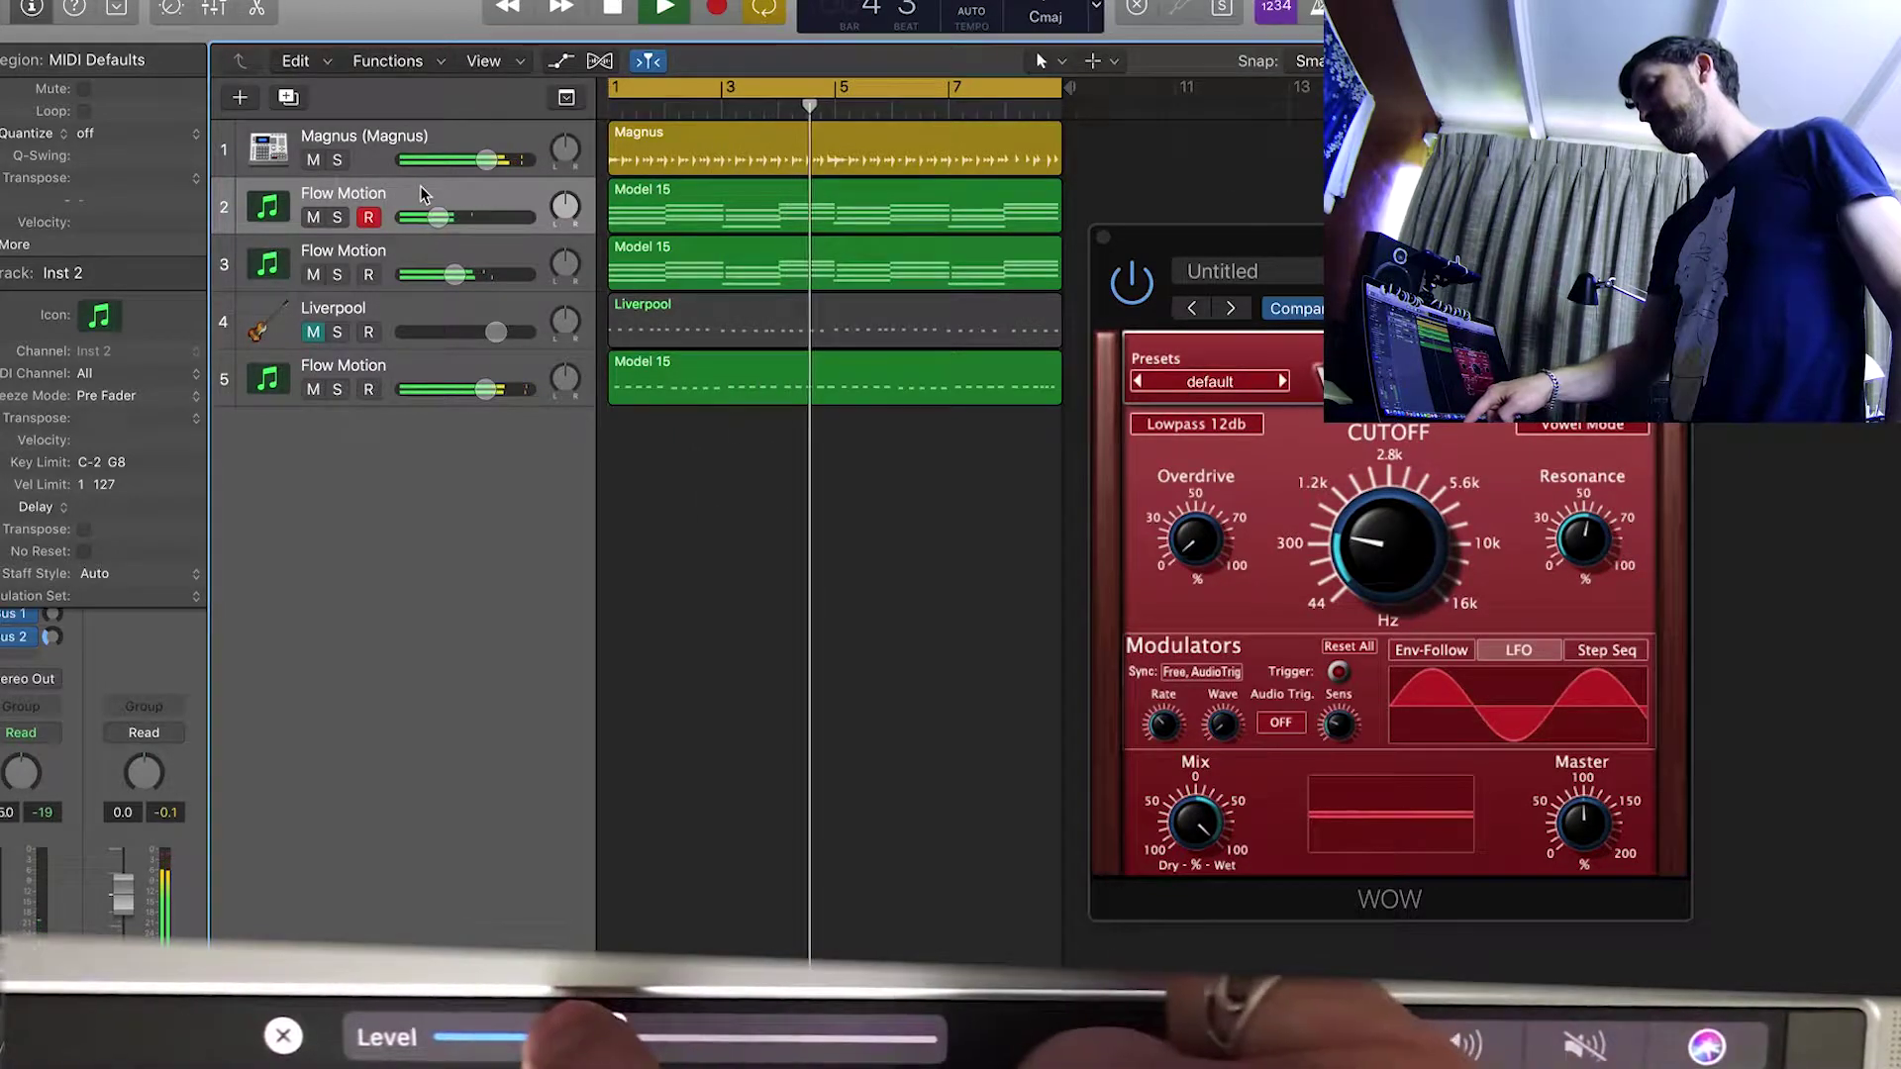
{"action": "left_click_drag", "start_coordinate": [549, 1036], "coordinate": [775, 1036]}
{"action": "left_click", "coordinate": [283, 1037]}
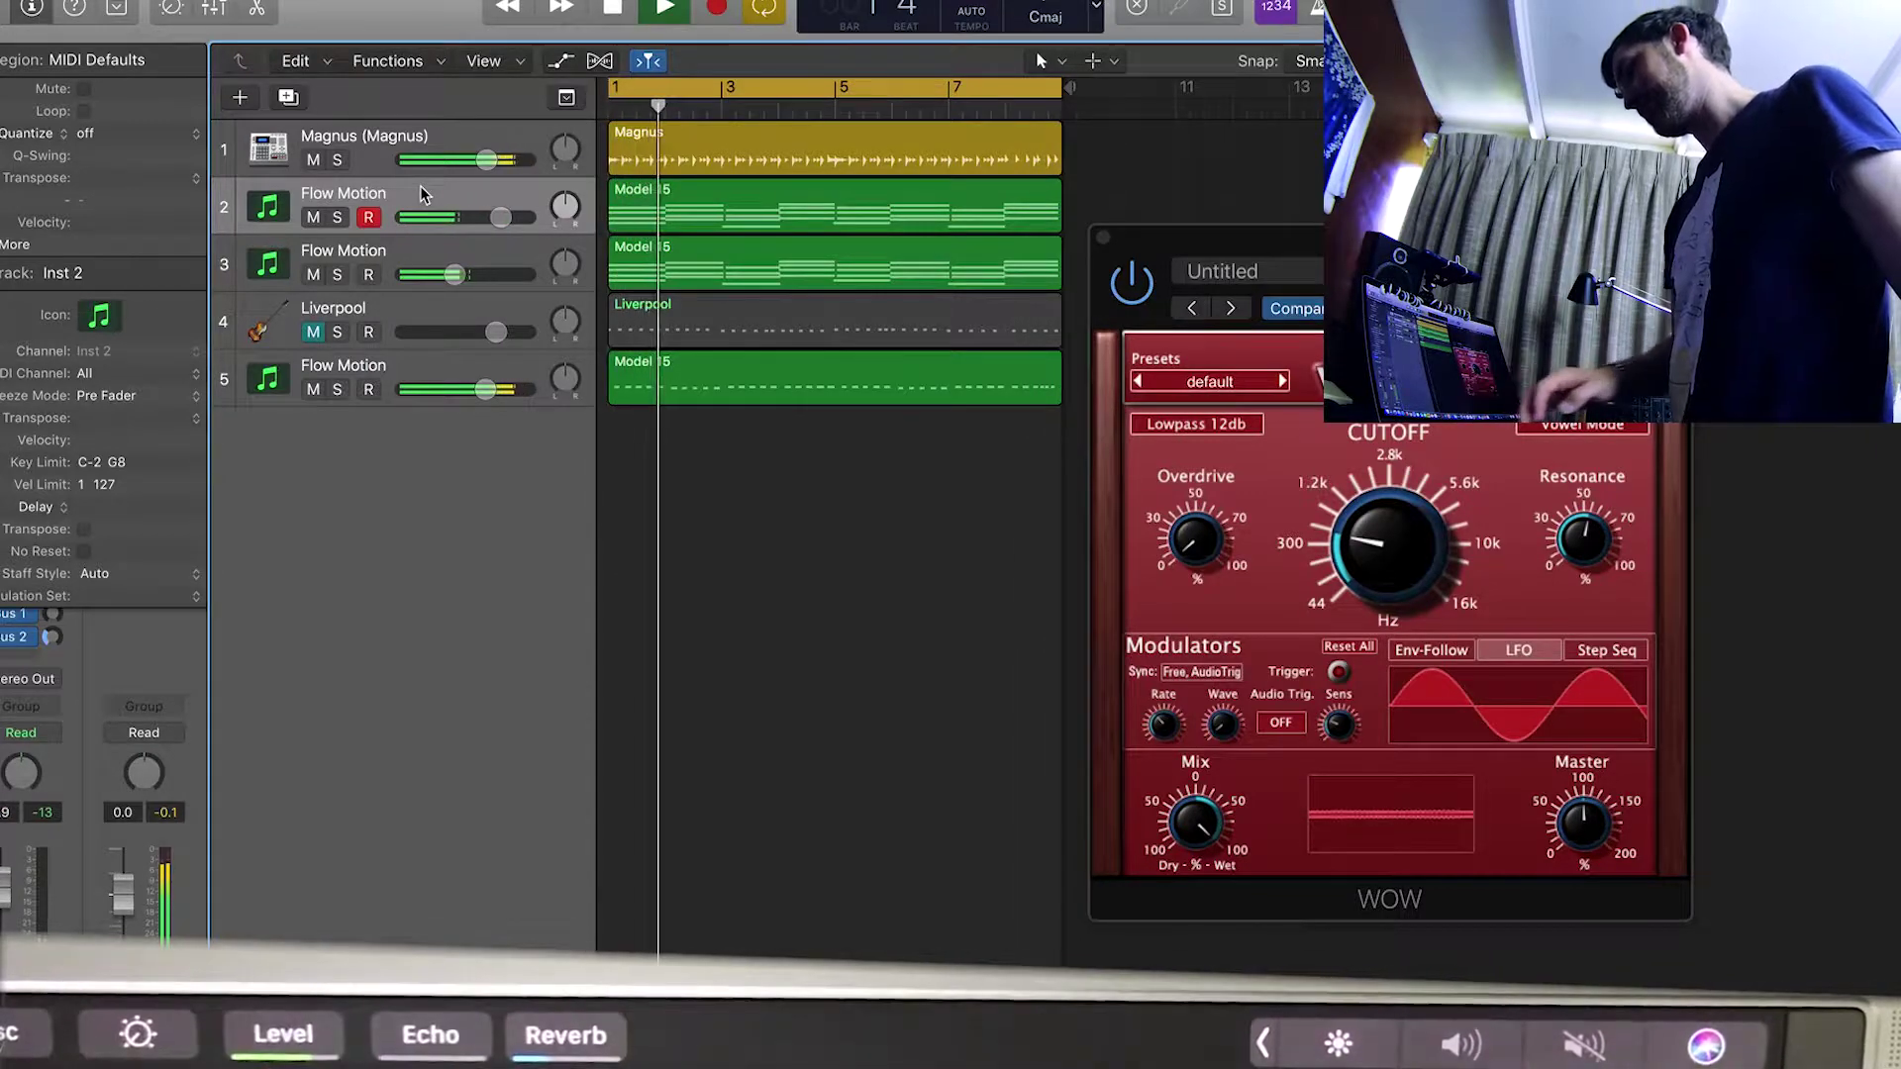
- Stop playback, select the Flow Motion track 3 and show its Smart Controls on the Touch Bar
{"action": "left_click", "coordinate": [136, 1035]}
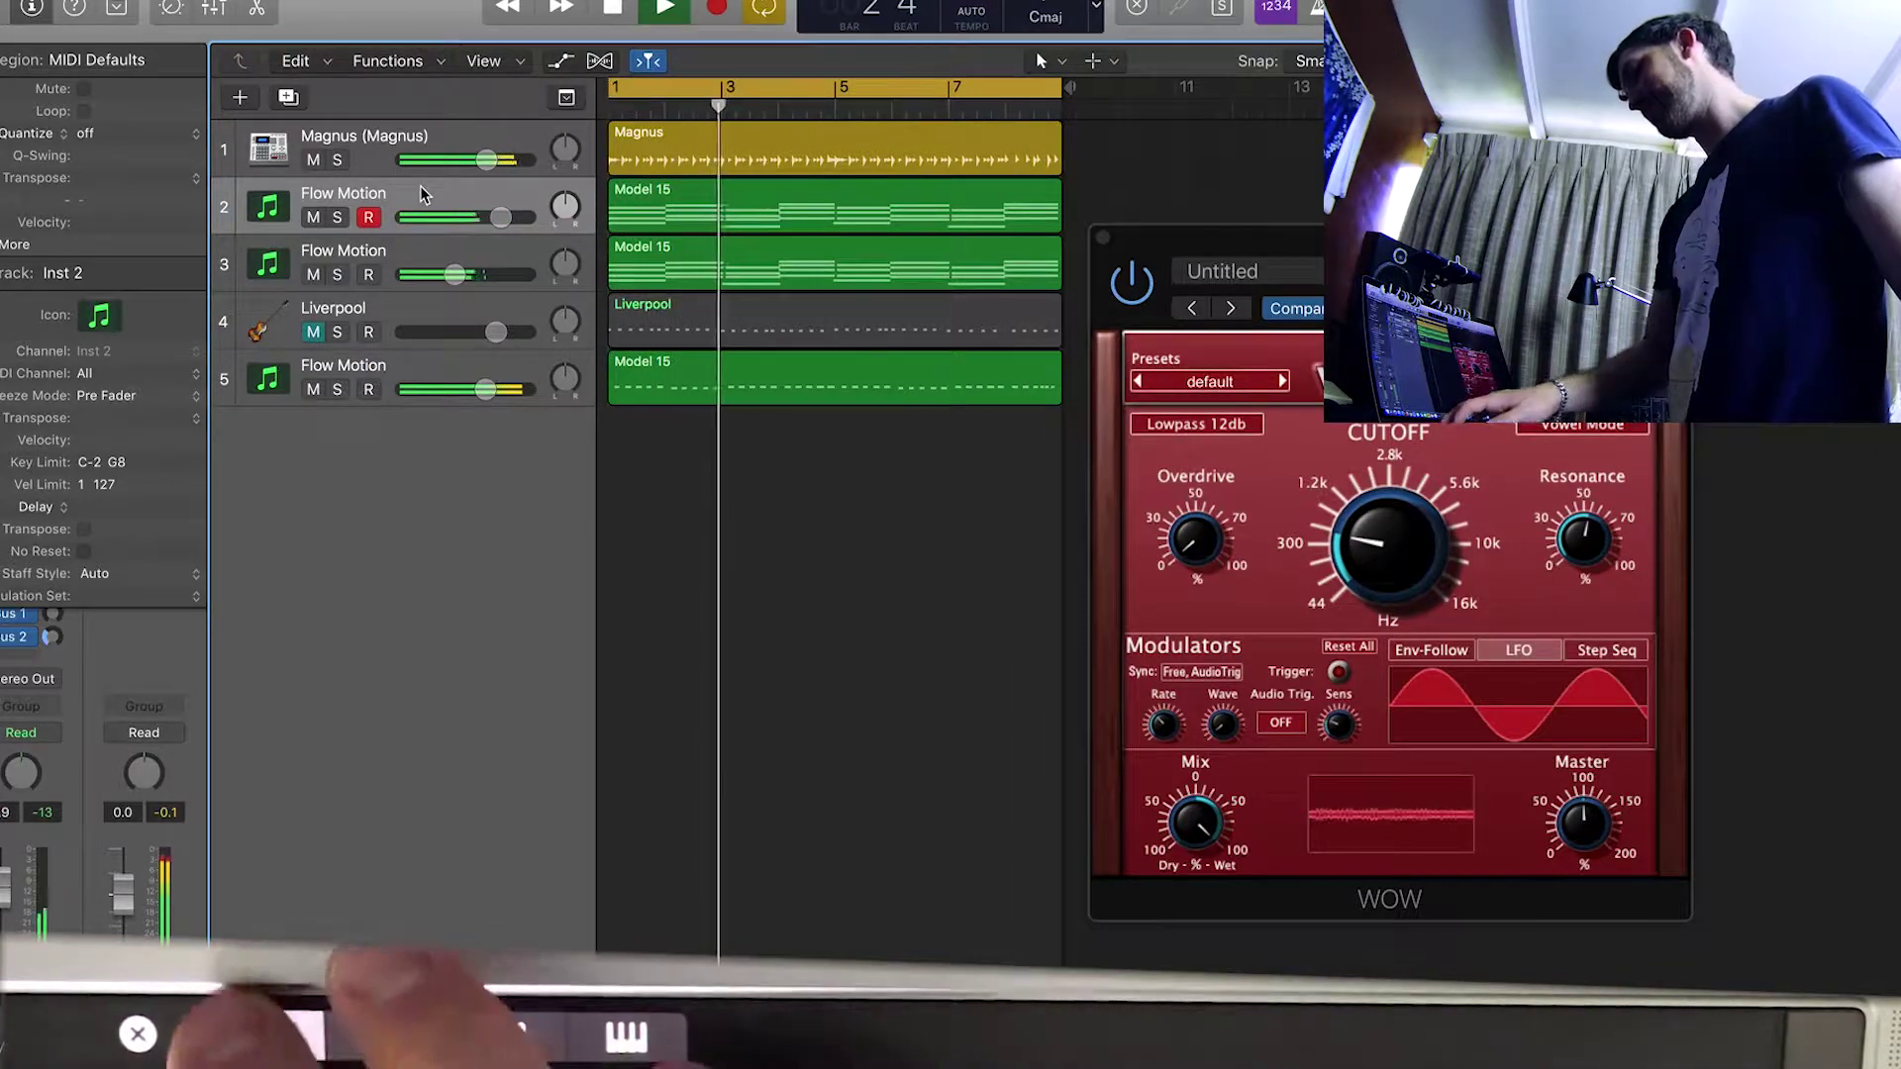
{"action": "key", "text": "space"}
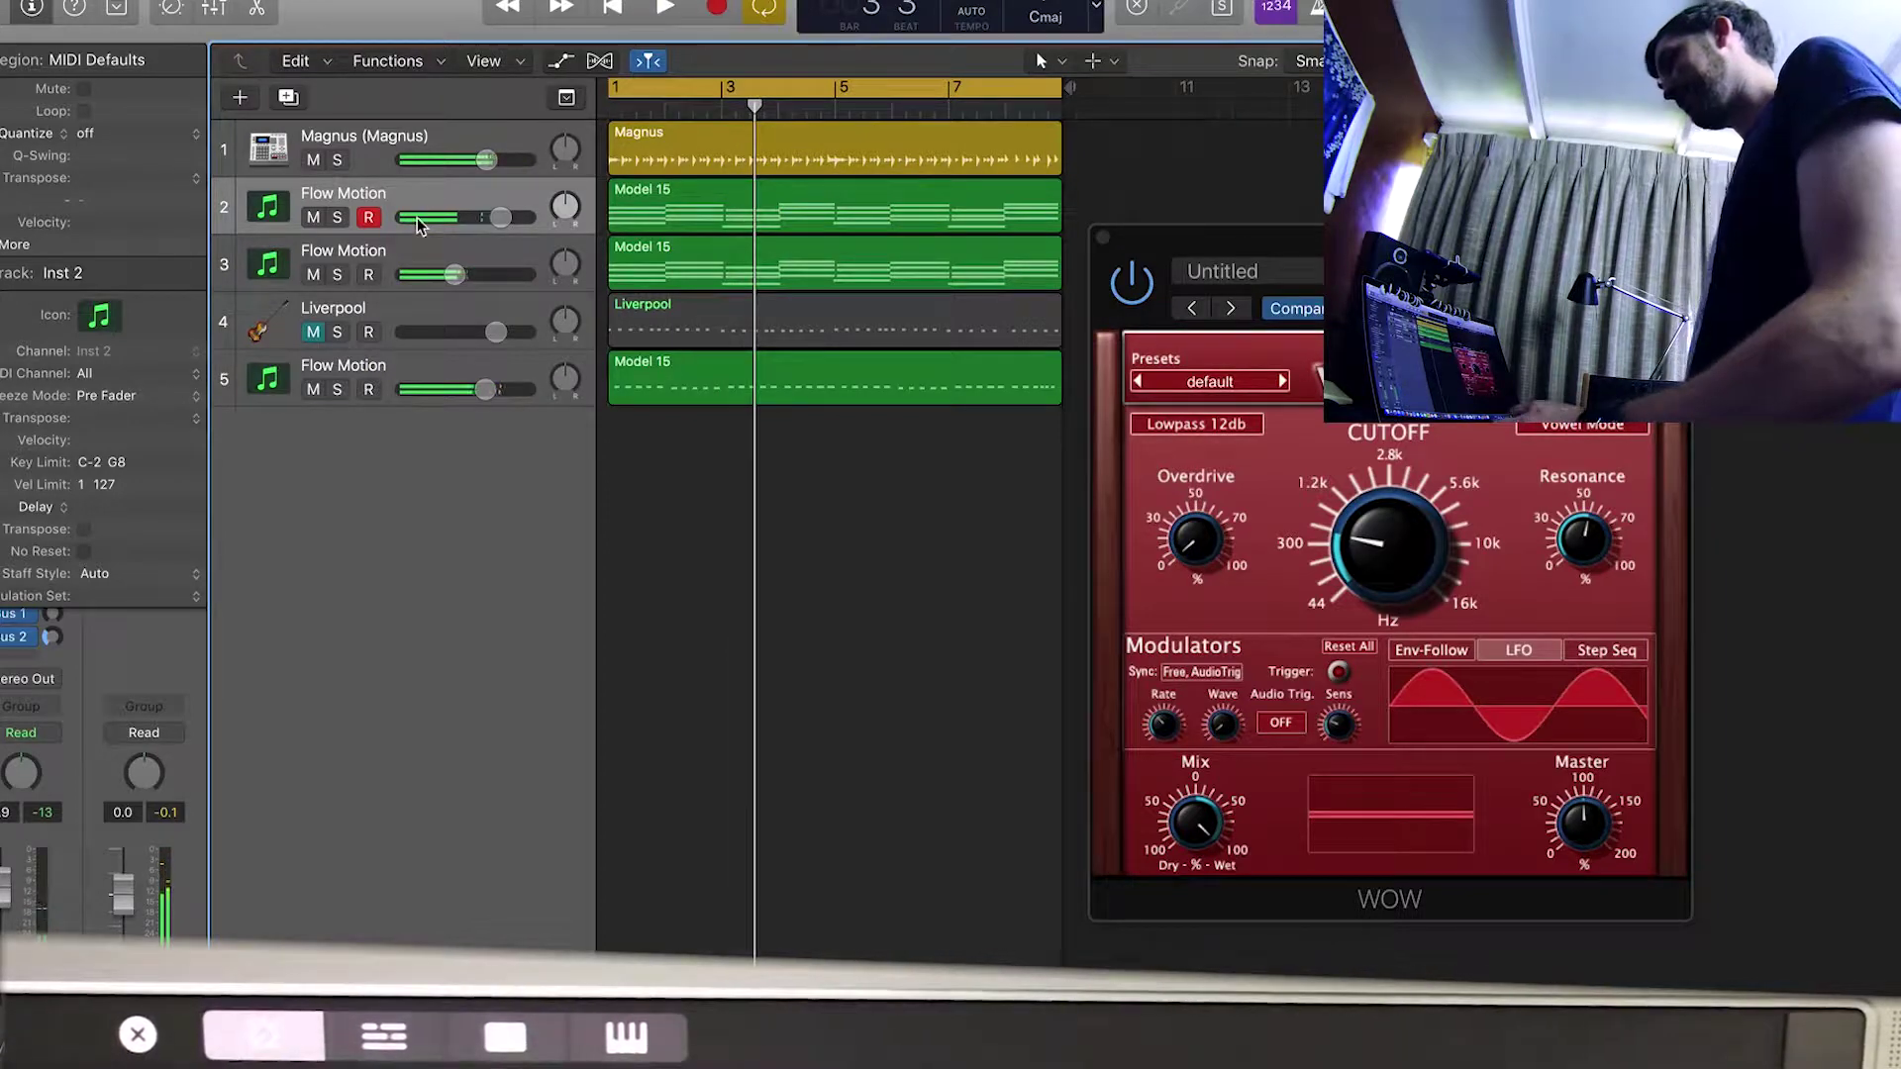
{"action": "left_click", "coordinate": [394, 239]}
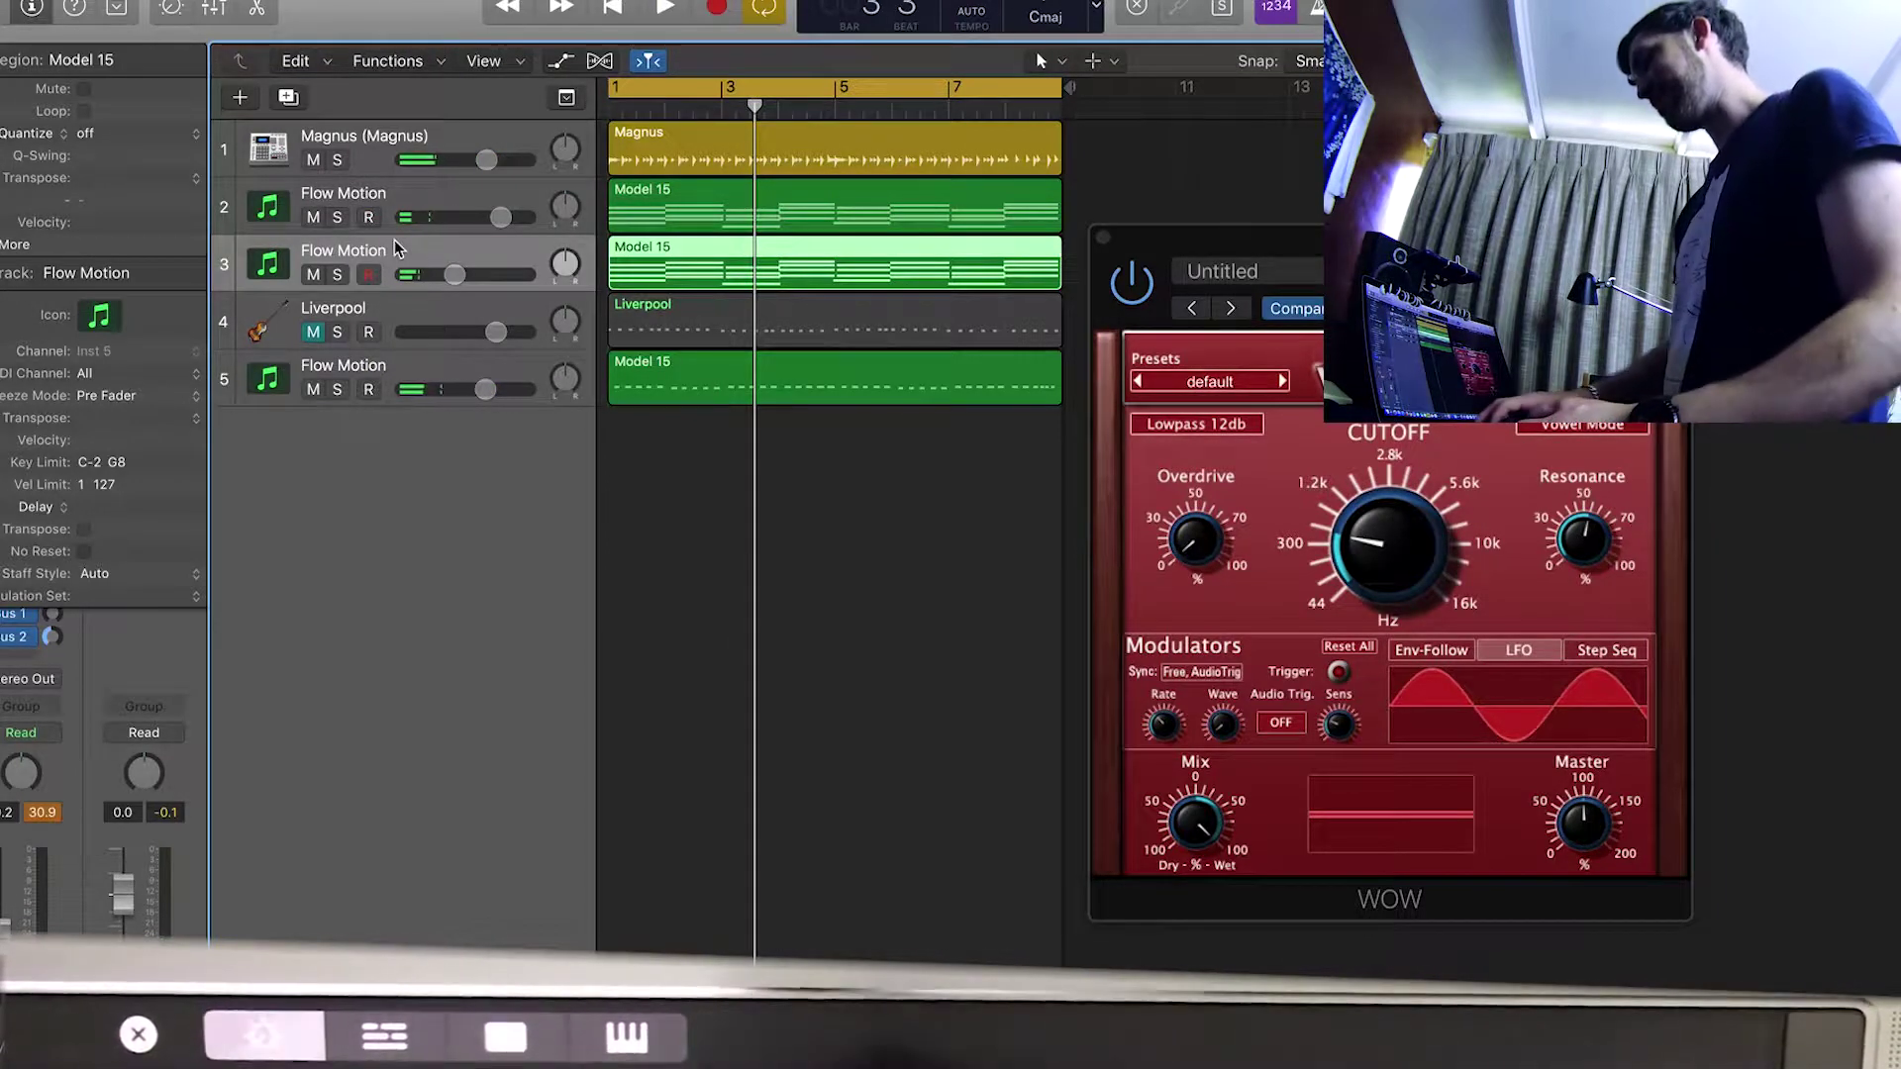
{"action": "left_click", "coordinate": [261, 1040]}
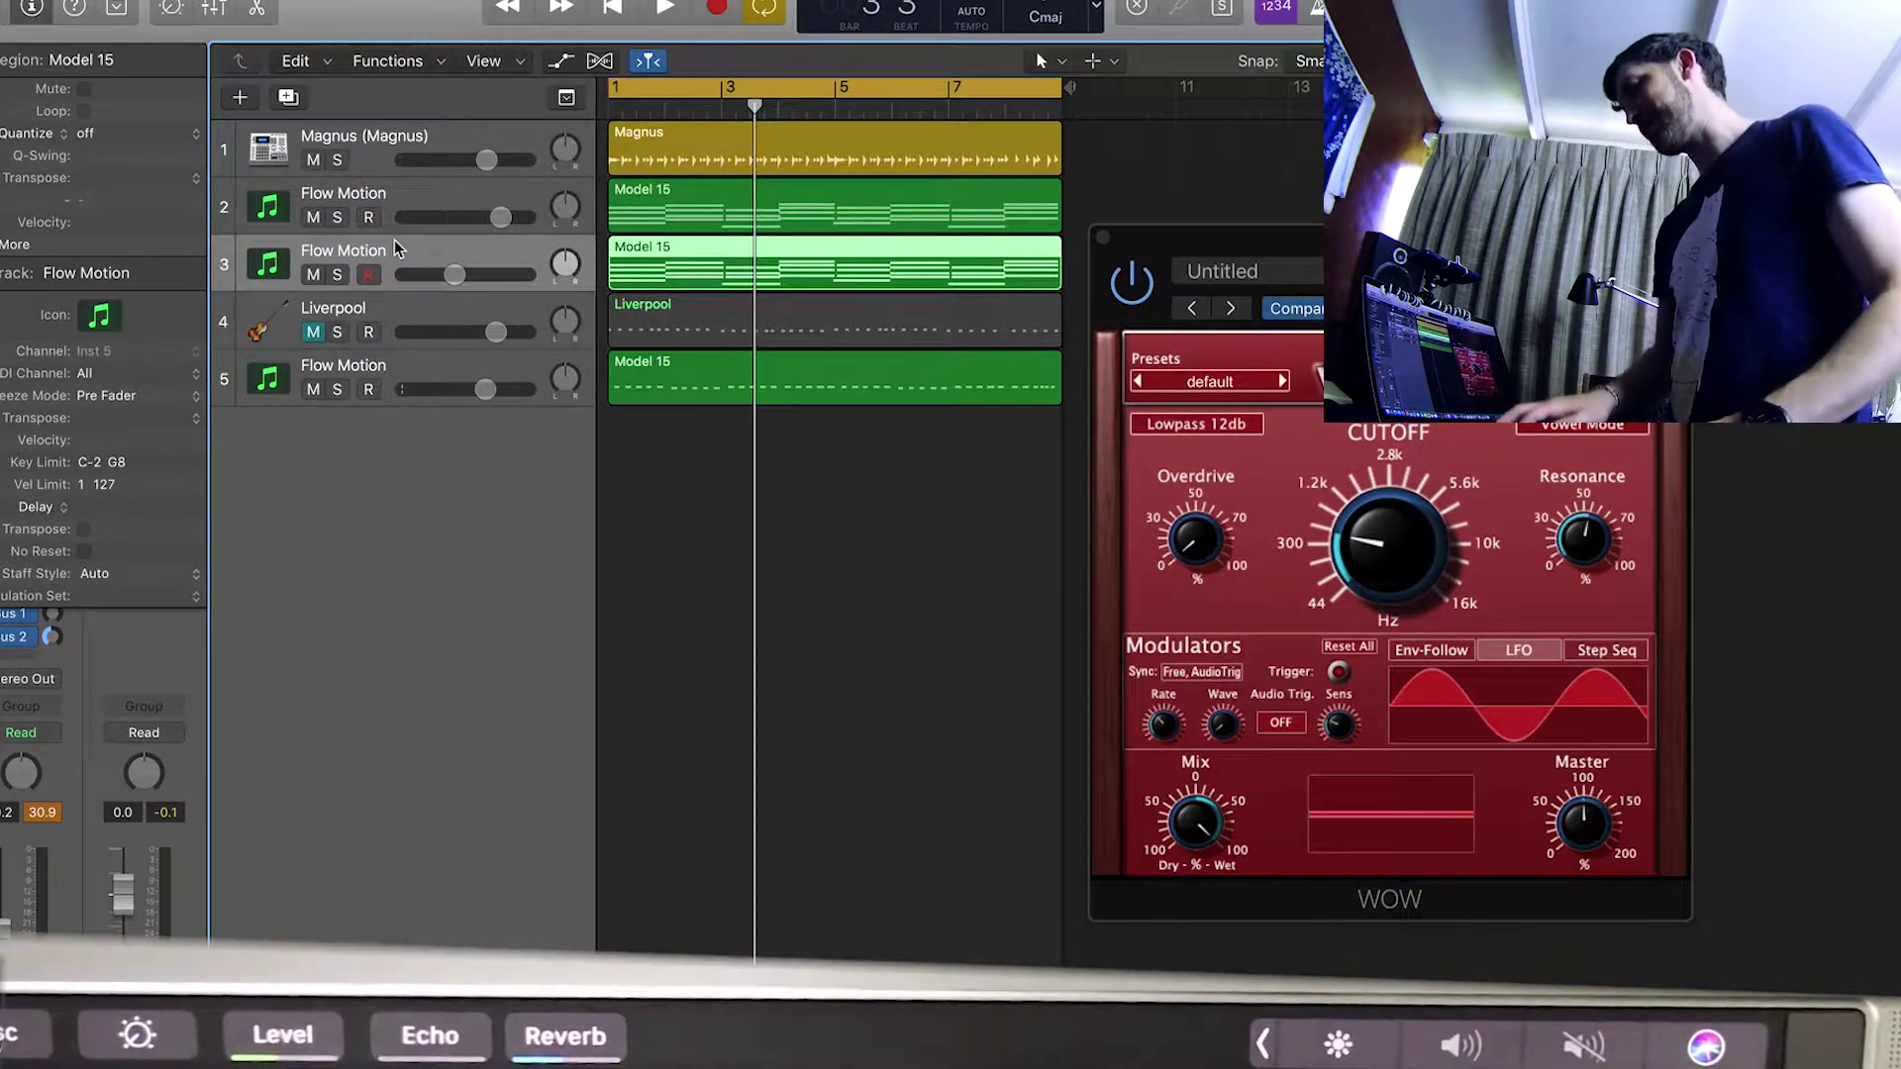
- Play from the beginning and sweep track 3's level down to minimum and back up using its Touch Bar Smart Control
{"action": "key", "text": "Return"}
{"action": "key", "text": "space"}
{"action": "left_click", "coordinate": [282, 1034]}
{"action": "left_click_drag", "start_coordinate": [650, 1039], "coordinate": [461, 1037]}
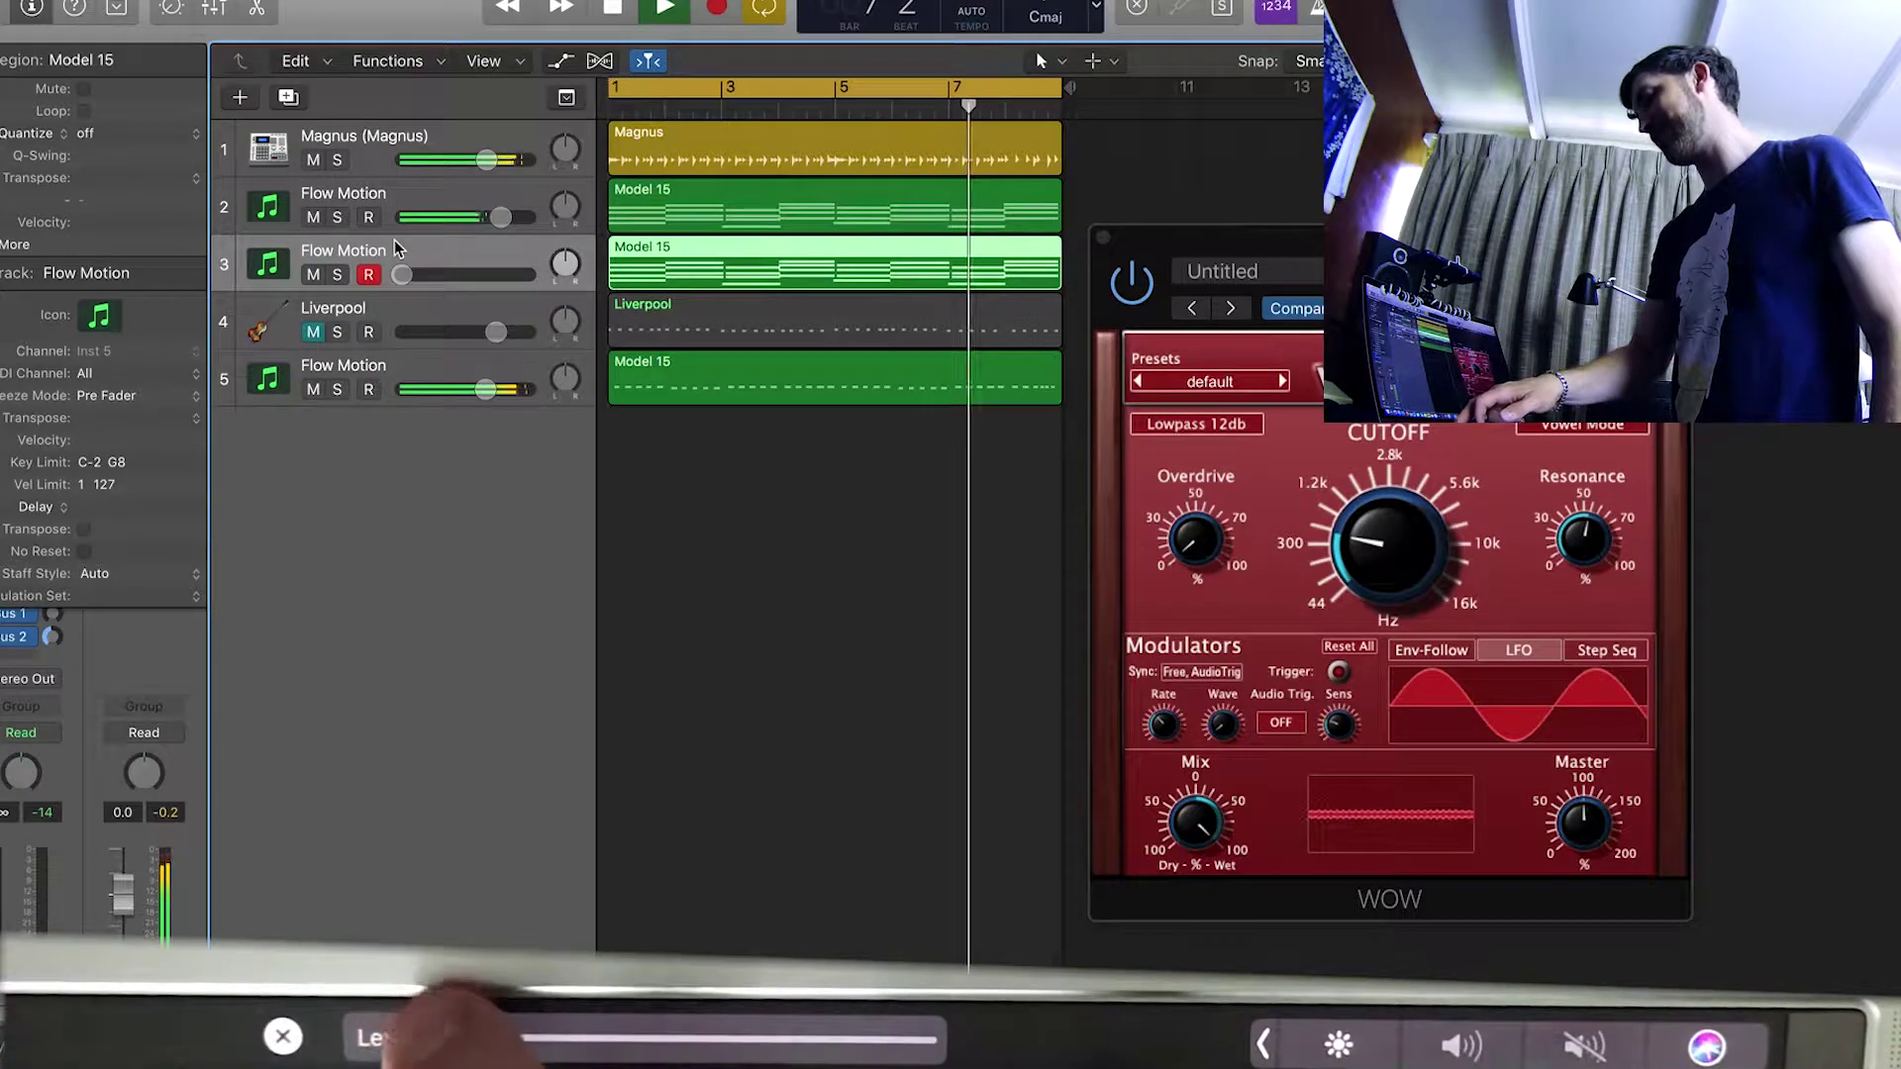
{"action": "left_click_drag", "start_coordinate": [458, 1037], "coordinate": [617, 1038]}
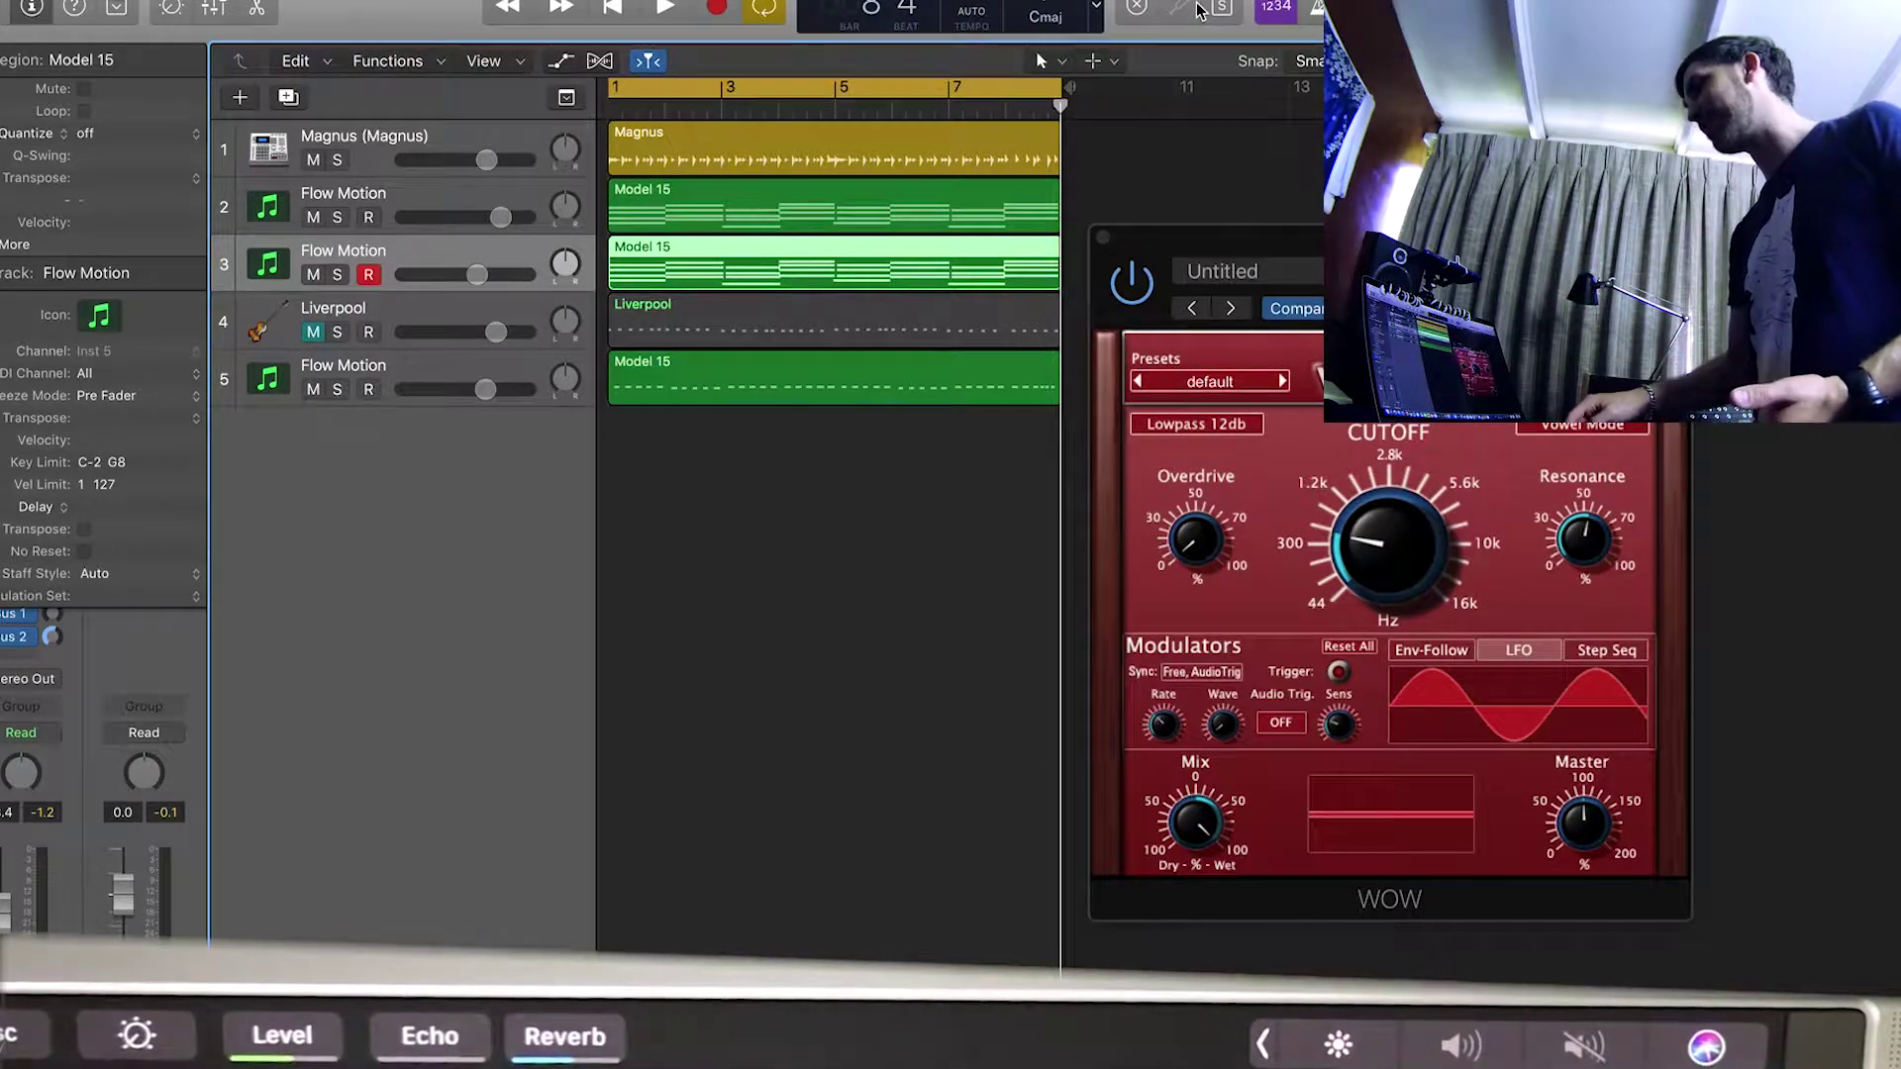
- Step through the tracks from Magnus to the Flow Motion track 5 to compare their Touch Bar Smart Controls
{"action": "key", "text": "Down"}
{"action": "key", "text": "Up"}
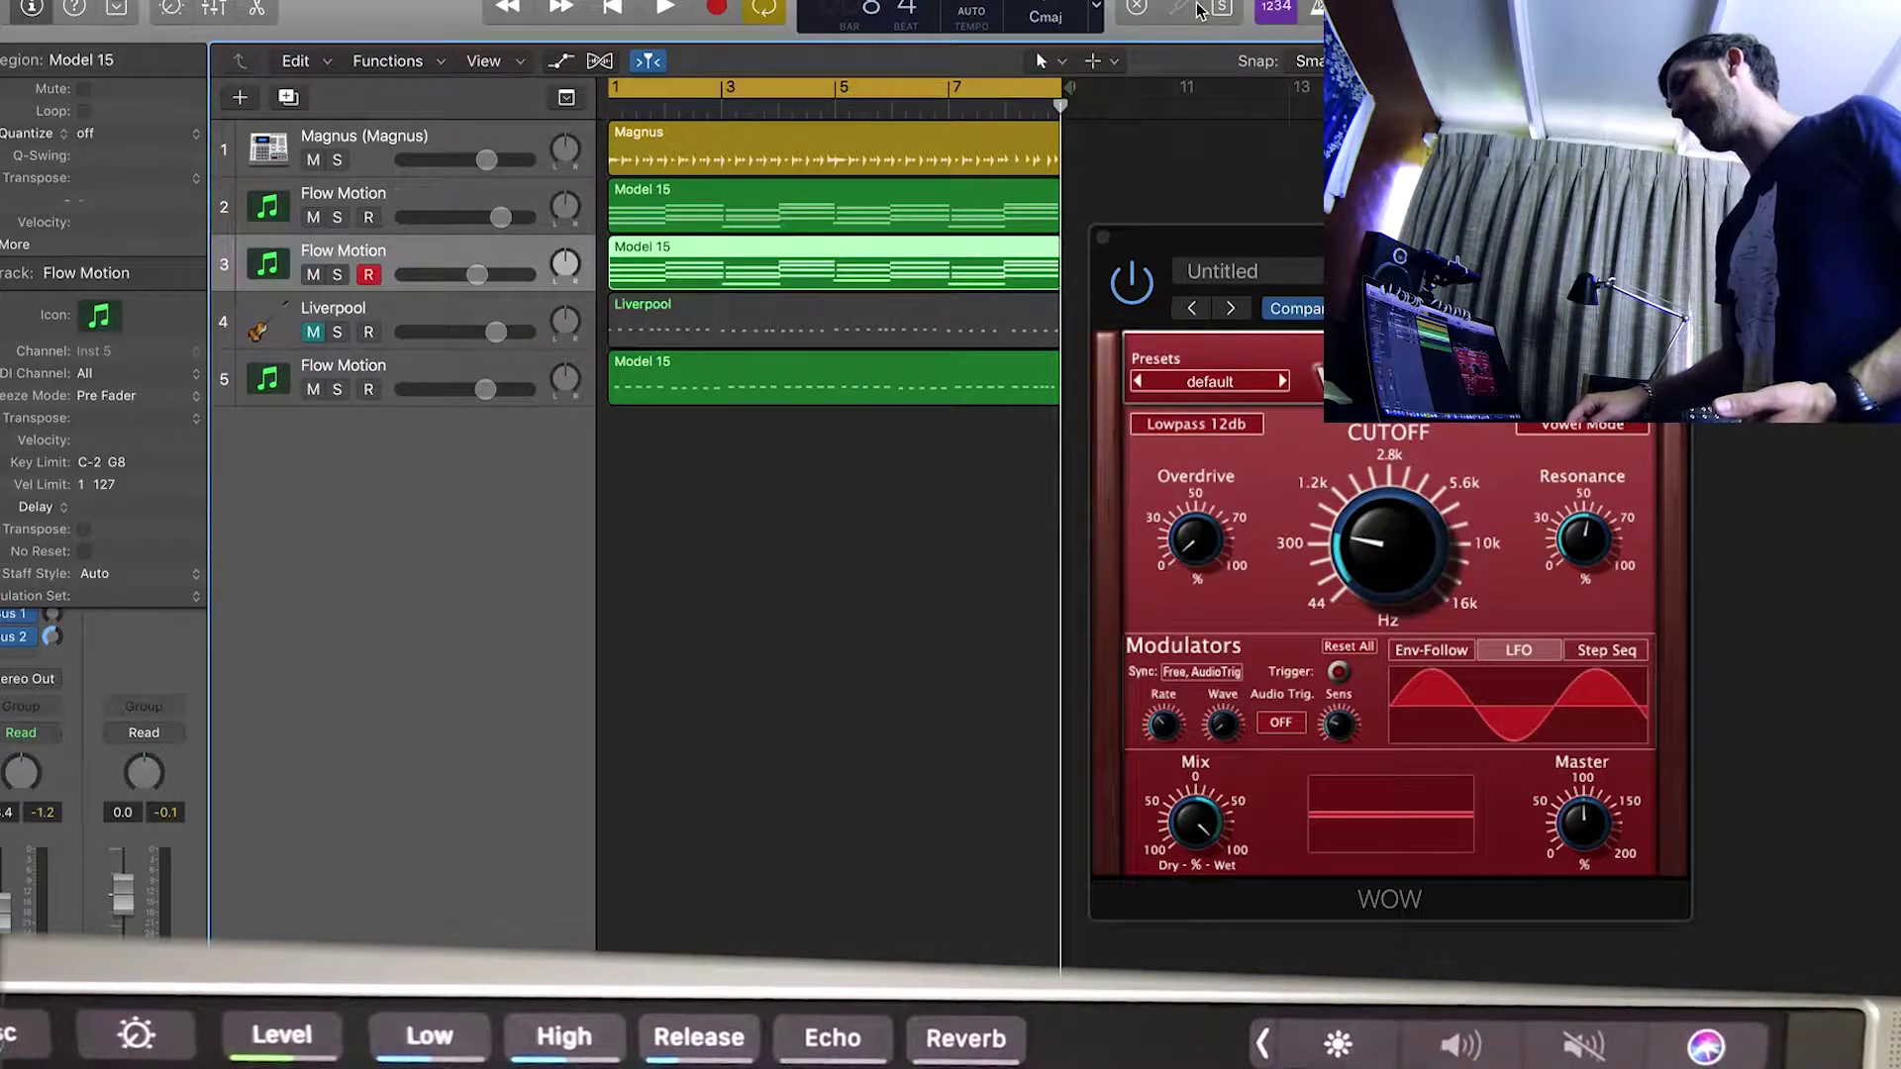
{"action": "key", "text": "Down"}
{"action": "key", "text": "Down"}
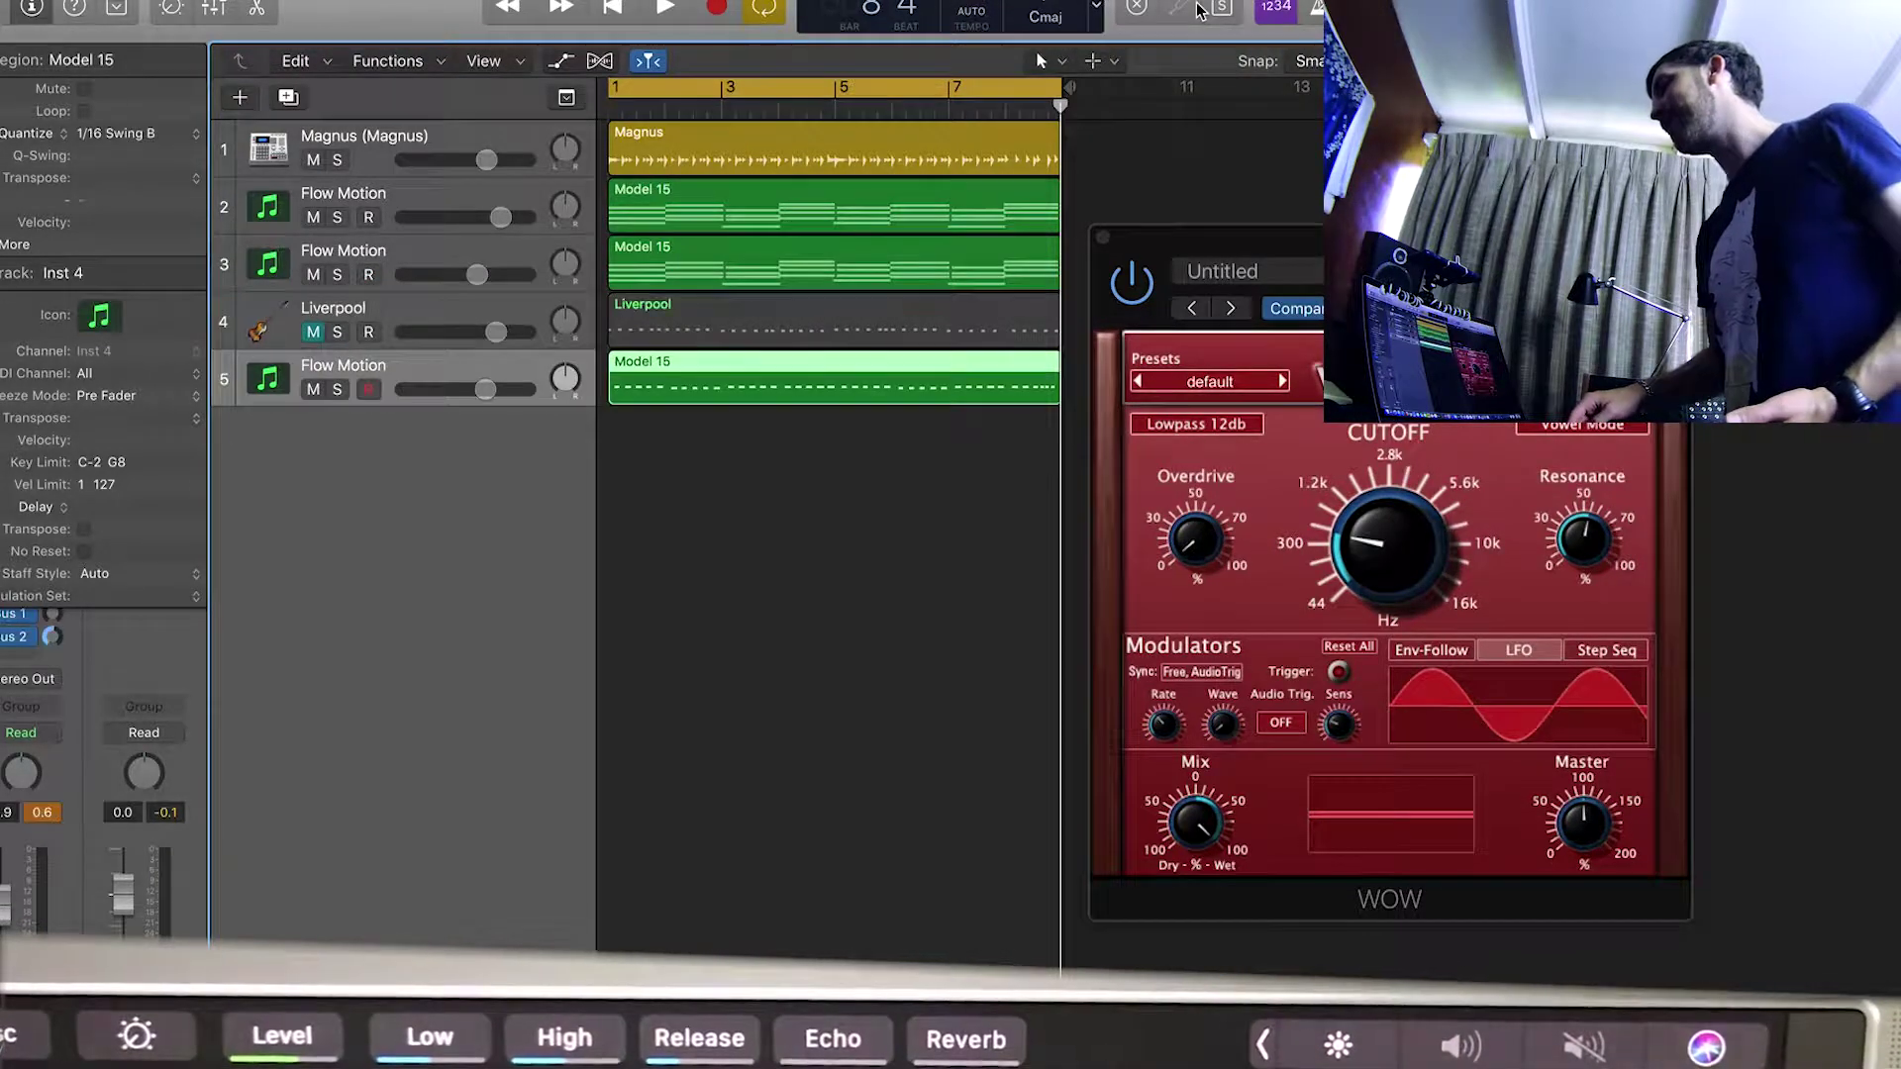
{"action": "key", "text": "Up"}
{"action": "key", "text": "Up"}
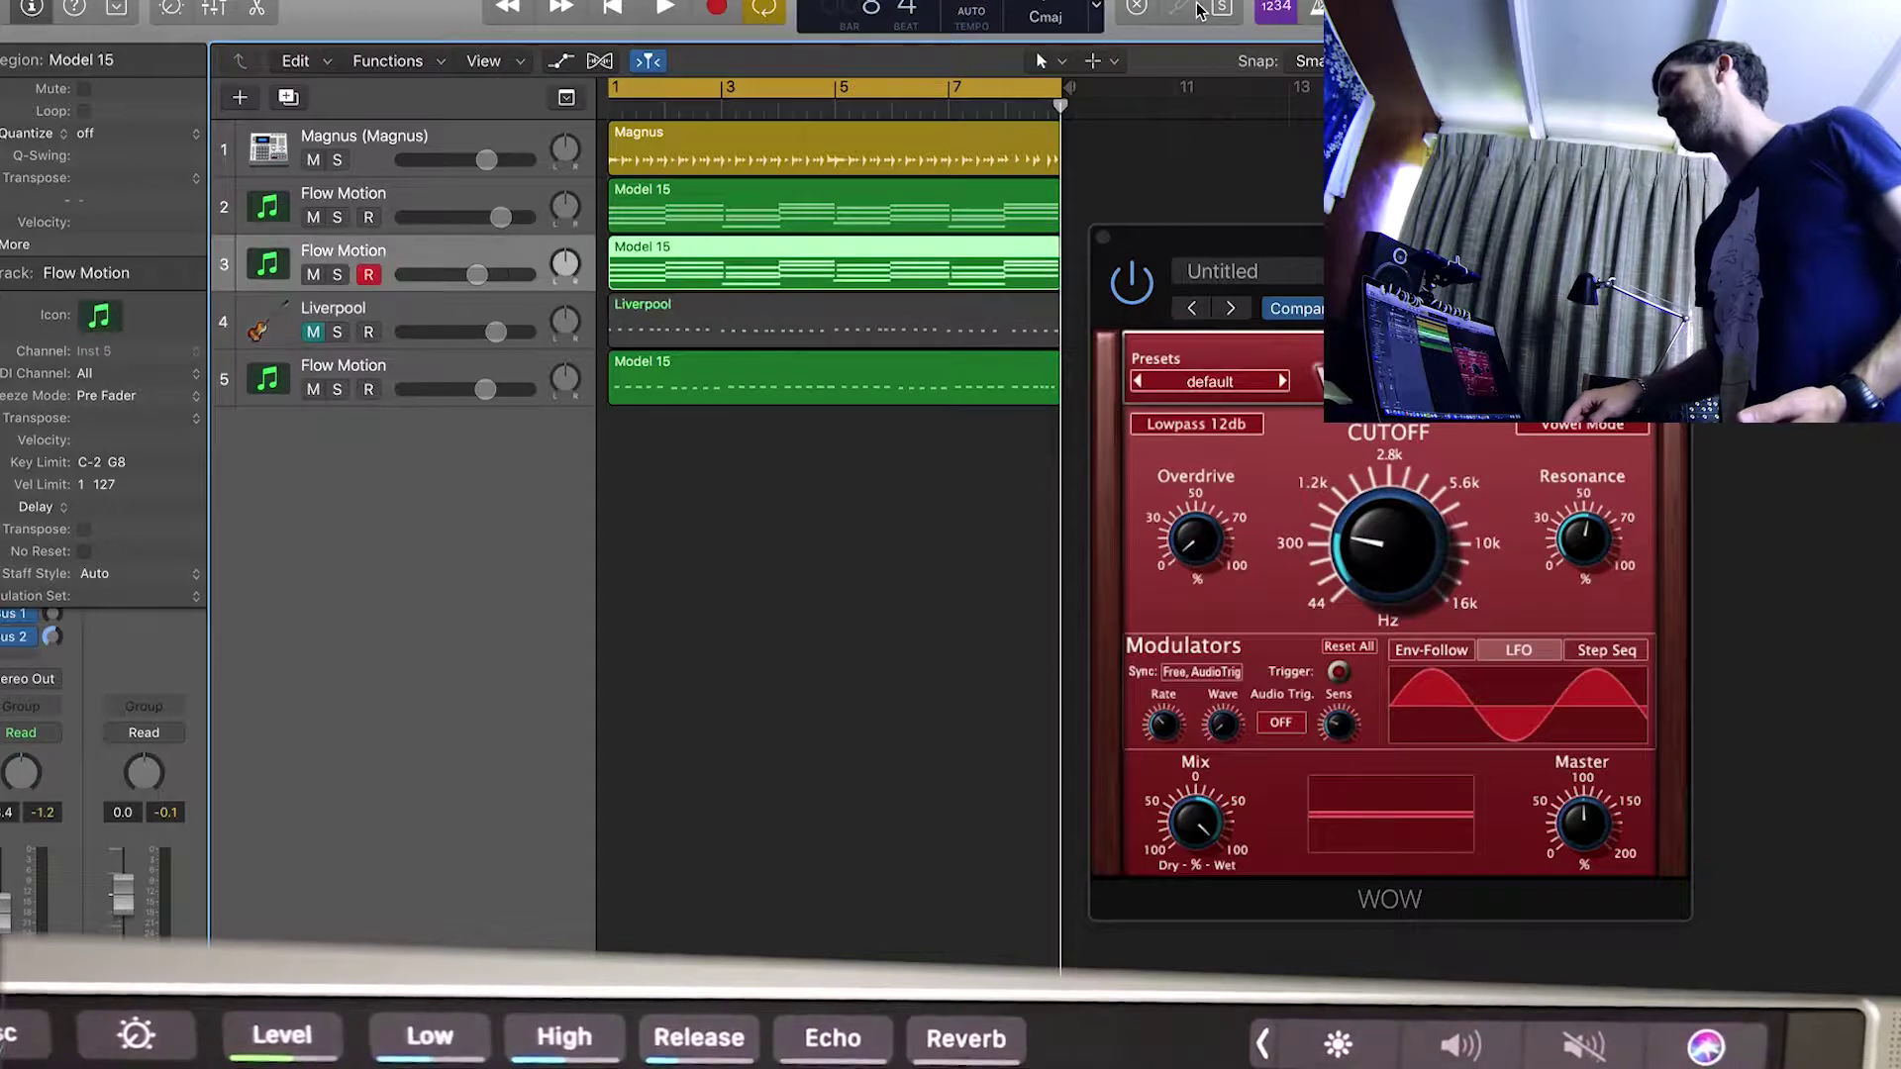
{"action": "key", "text": "Up"}
{"action": "key", "text": "Up"}
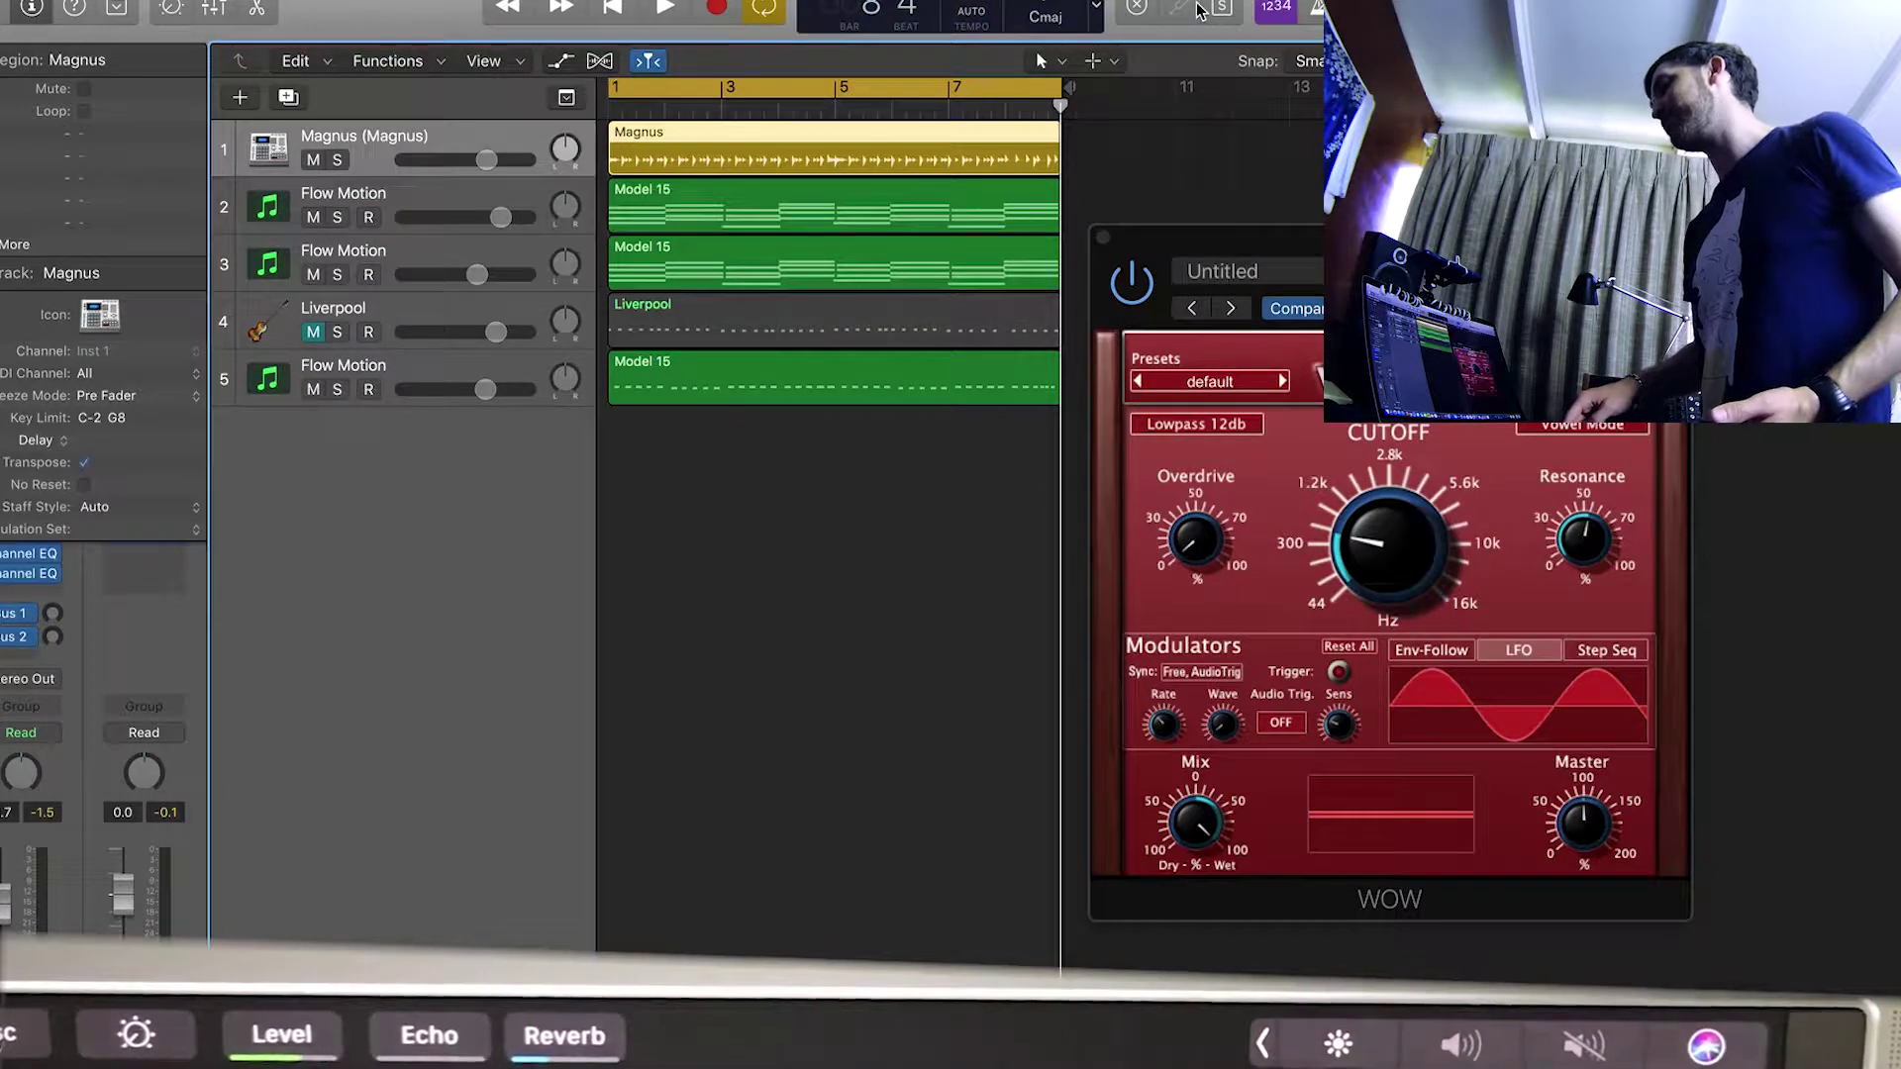
{"action": "key", "text": "Down"}
{"action": "key", "text": "Down"}
{"action": "key", "text": "Down"}
{"action": "key", "text": "Up"}
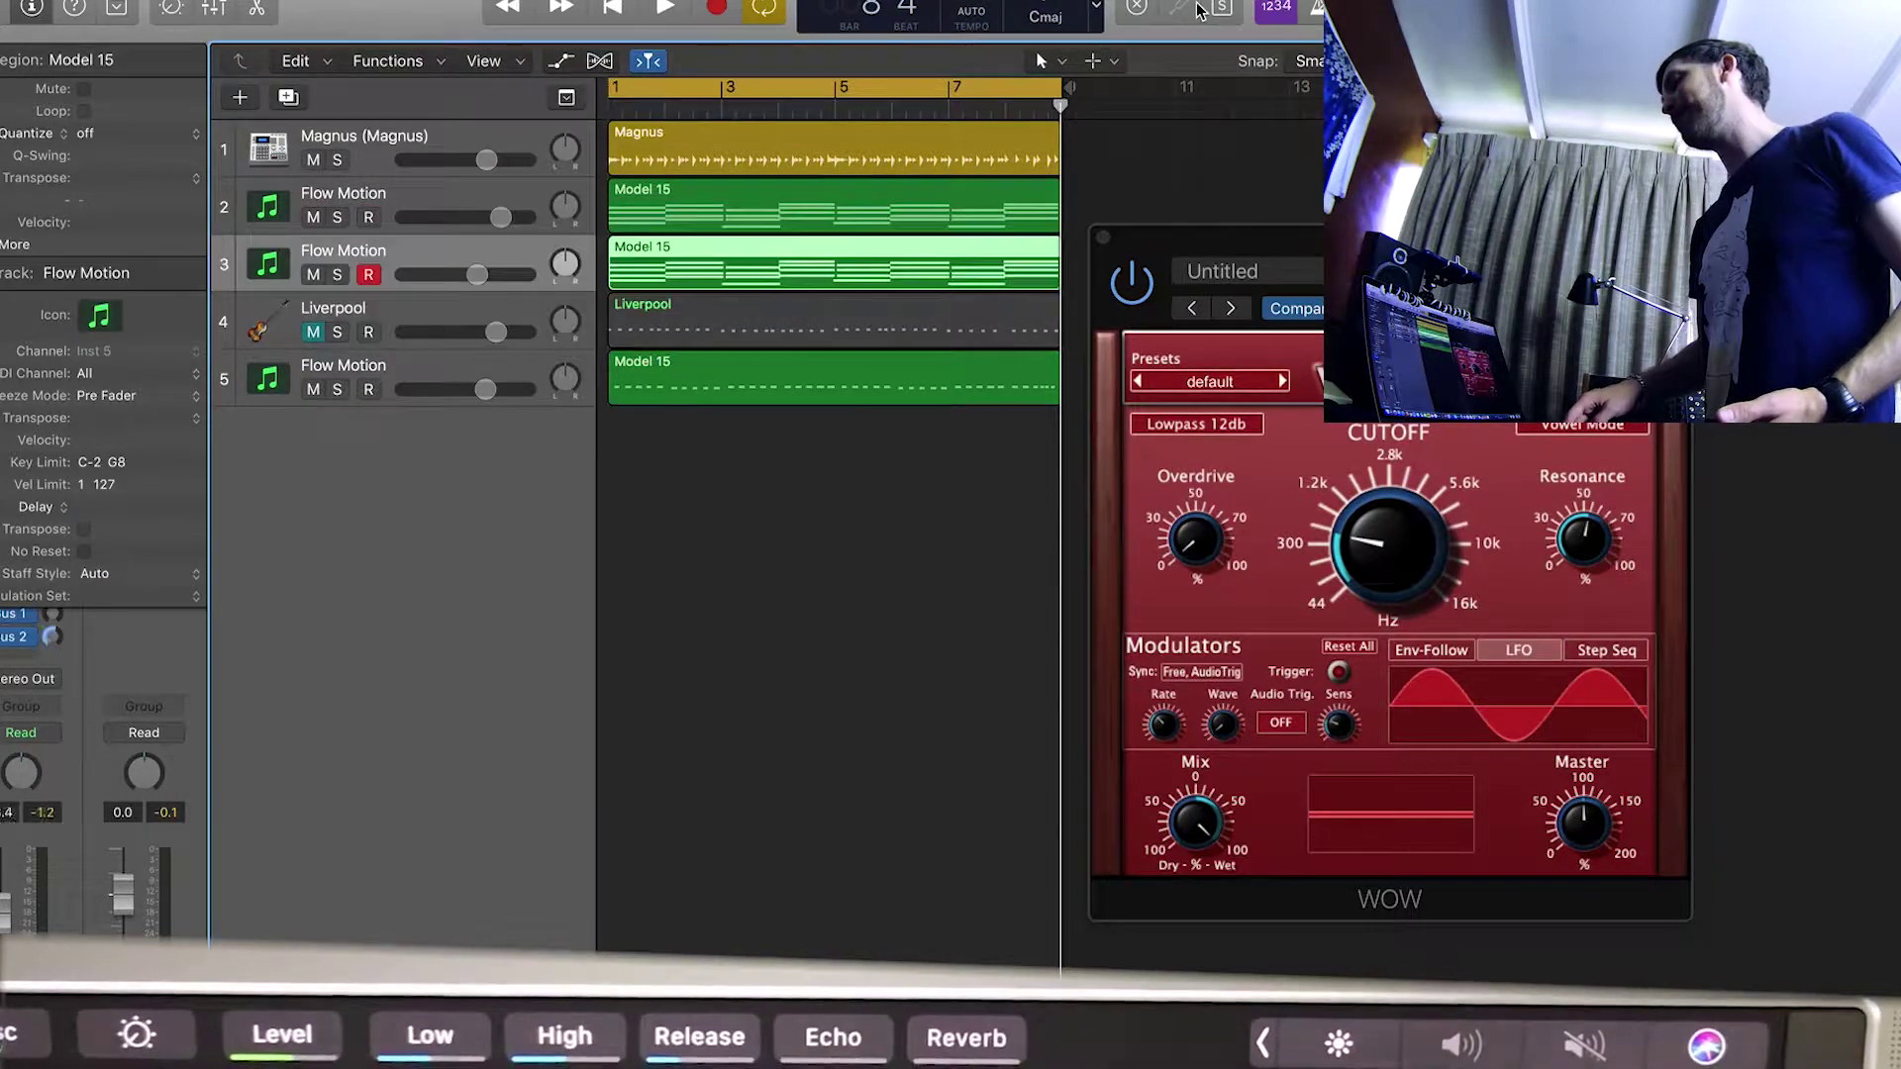
- Select the Liverpool track and view its Low and High Smart Control sliders on the Touch Bar
{"action": "key", "text": "Down"}
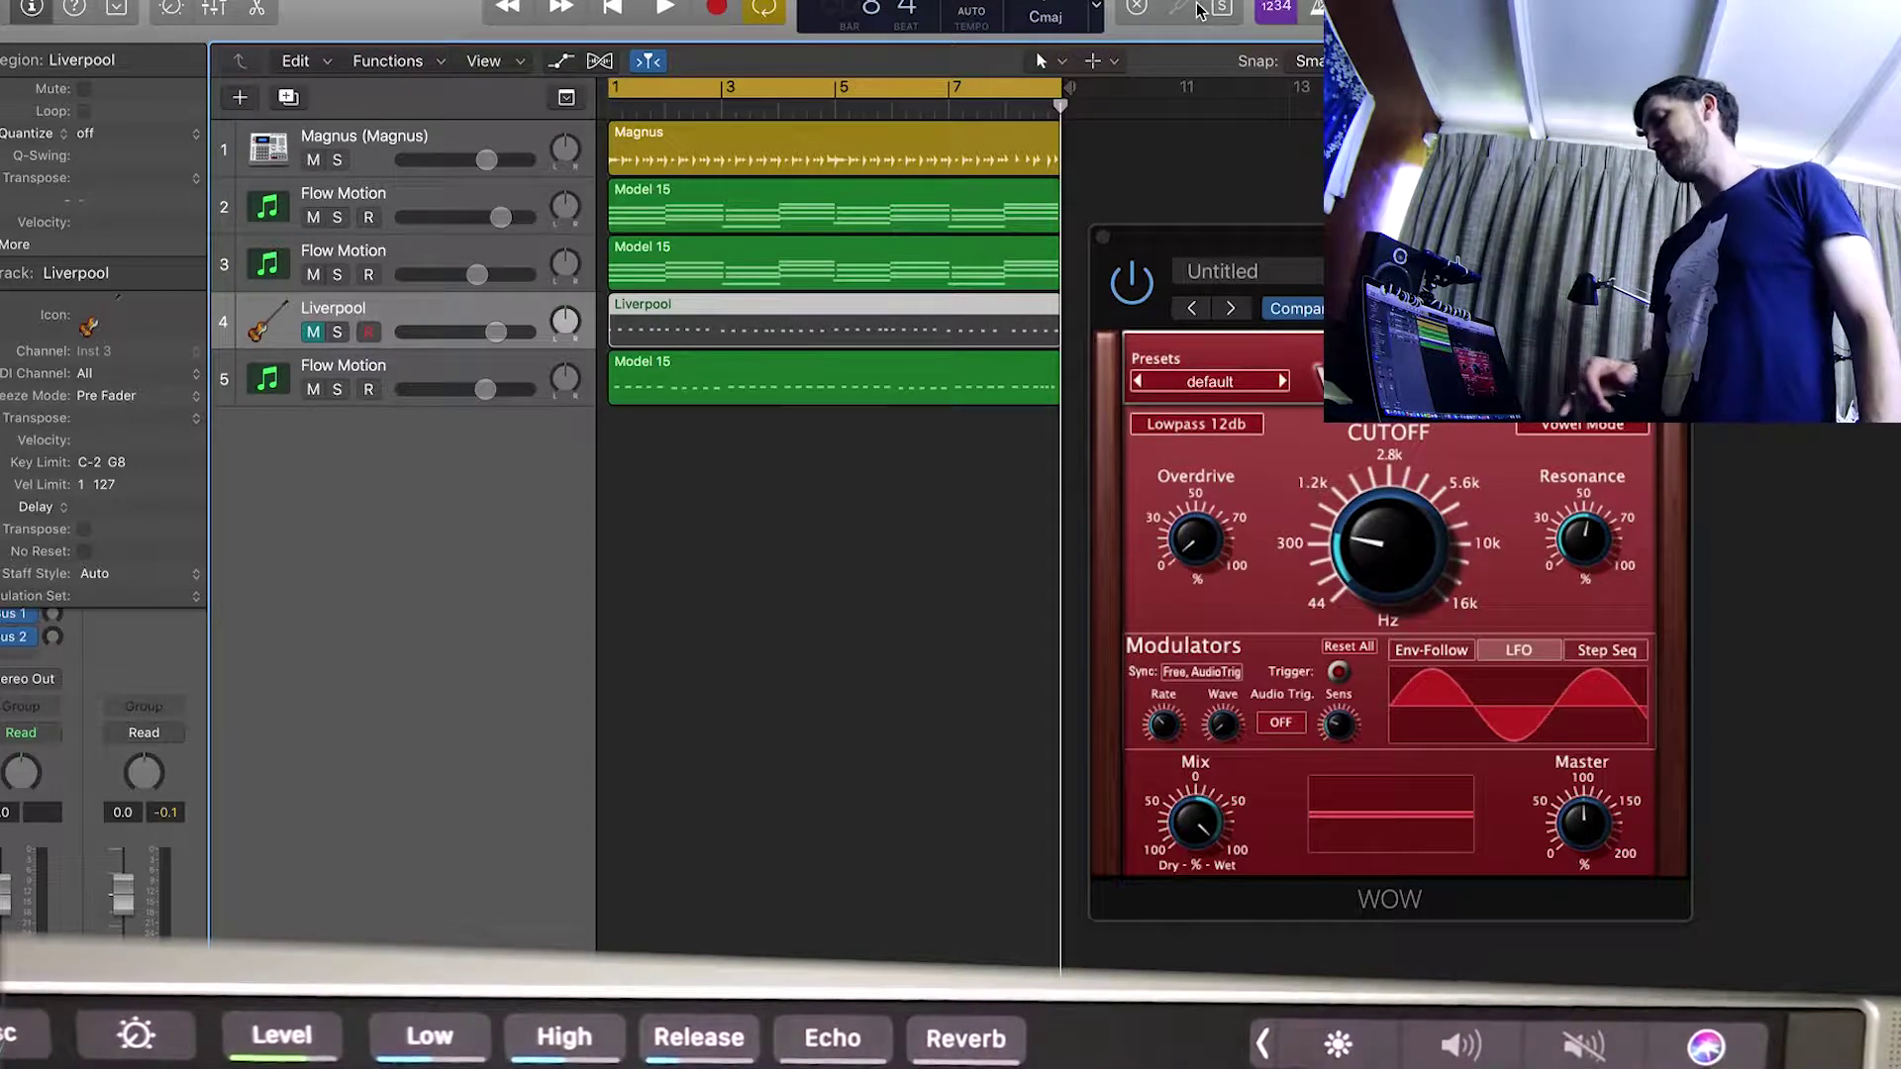
{"action": "left_click", "coordinate": [429, 1037]}
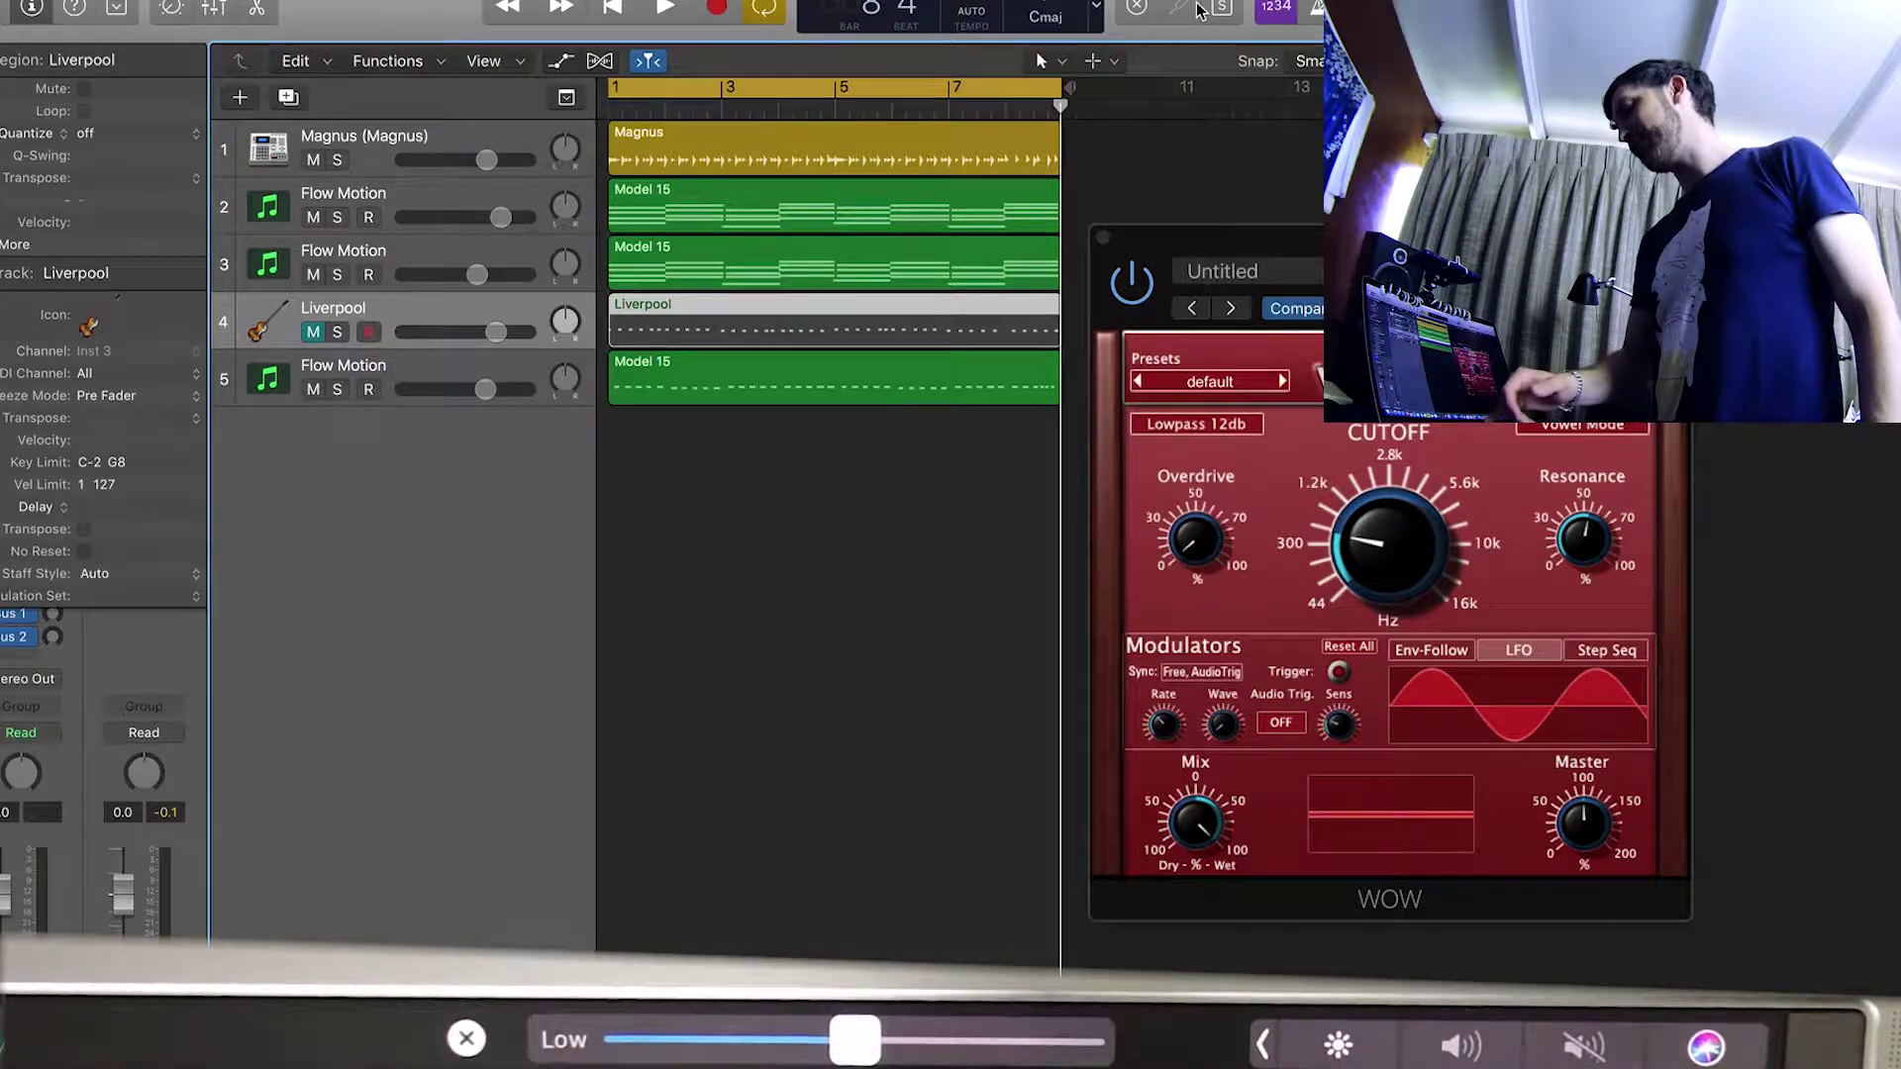
{"action": "left_click", "coordinate": [466, 1038]}
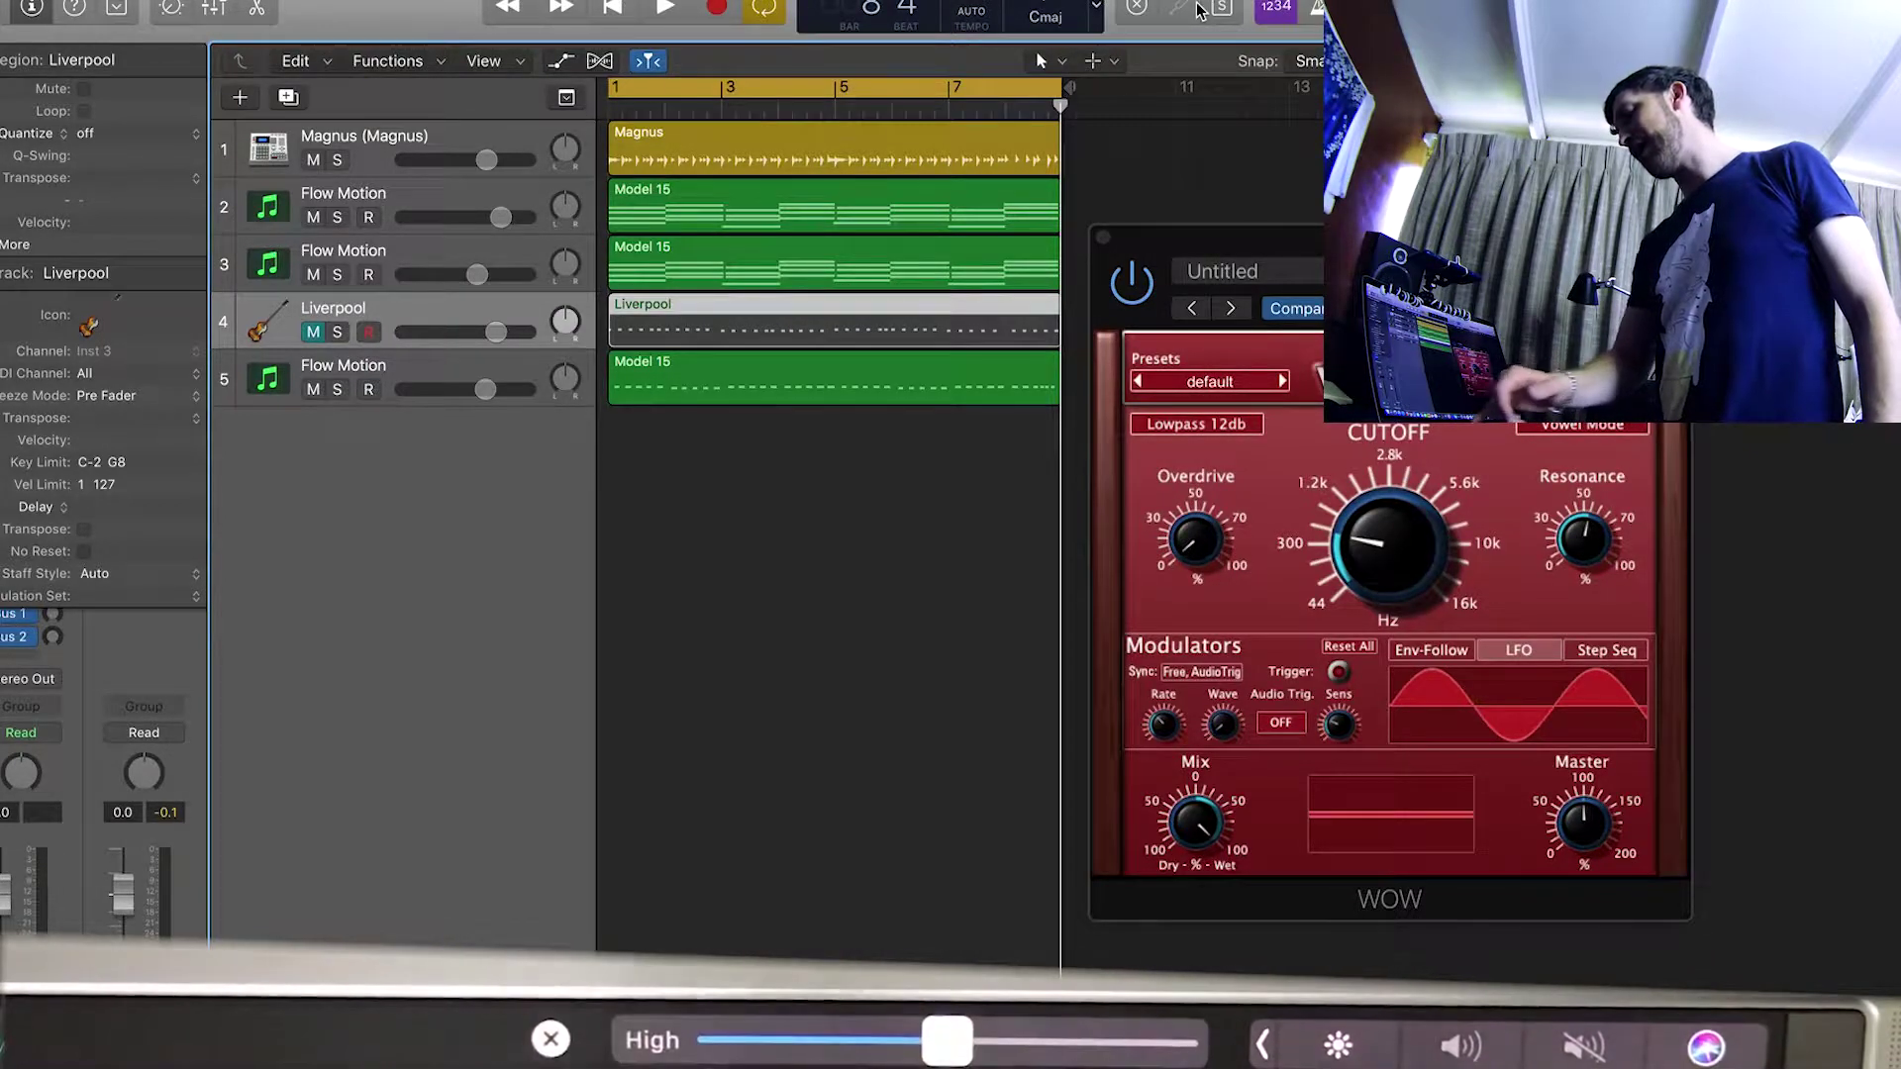
{"action": "left_click", "coordinate": [551, 1038]}
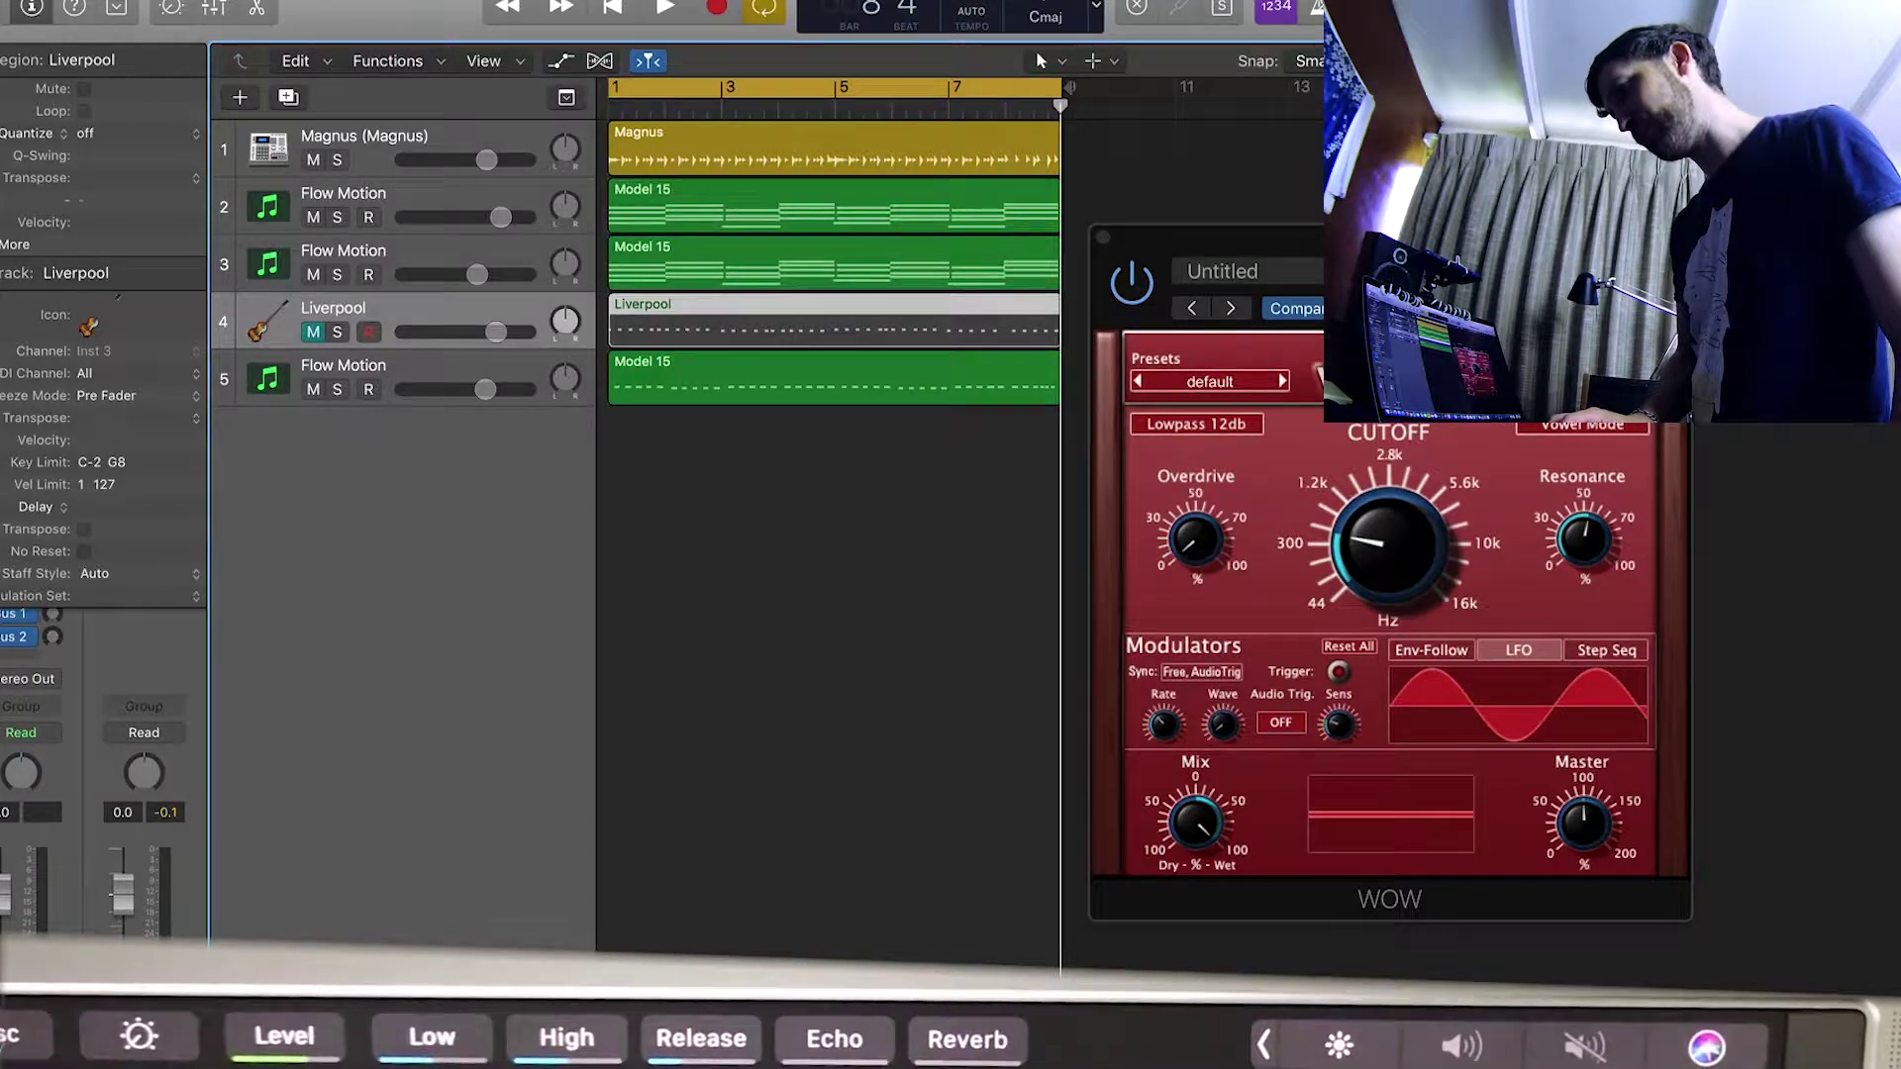
- Collapse the Liverpool track's parameters and scrub the playhead back to bar 4 in the Touch Bar project overview
{"action": "left_click", "coordinate": [2, 273]}
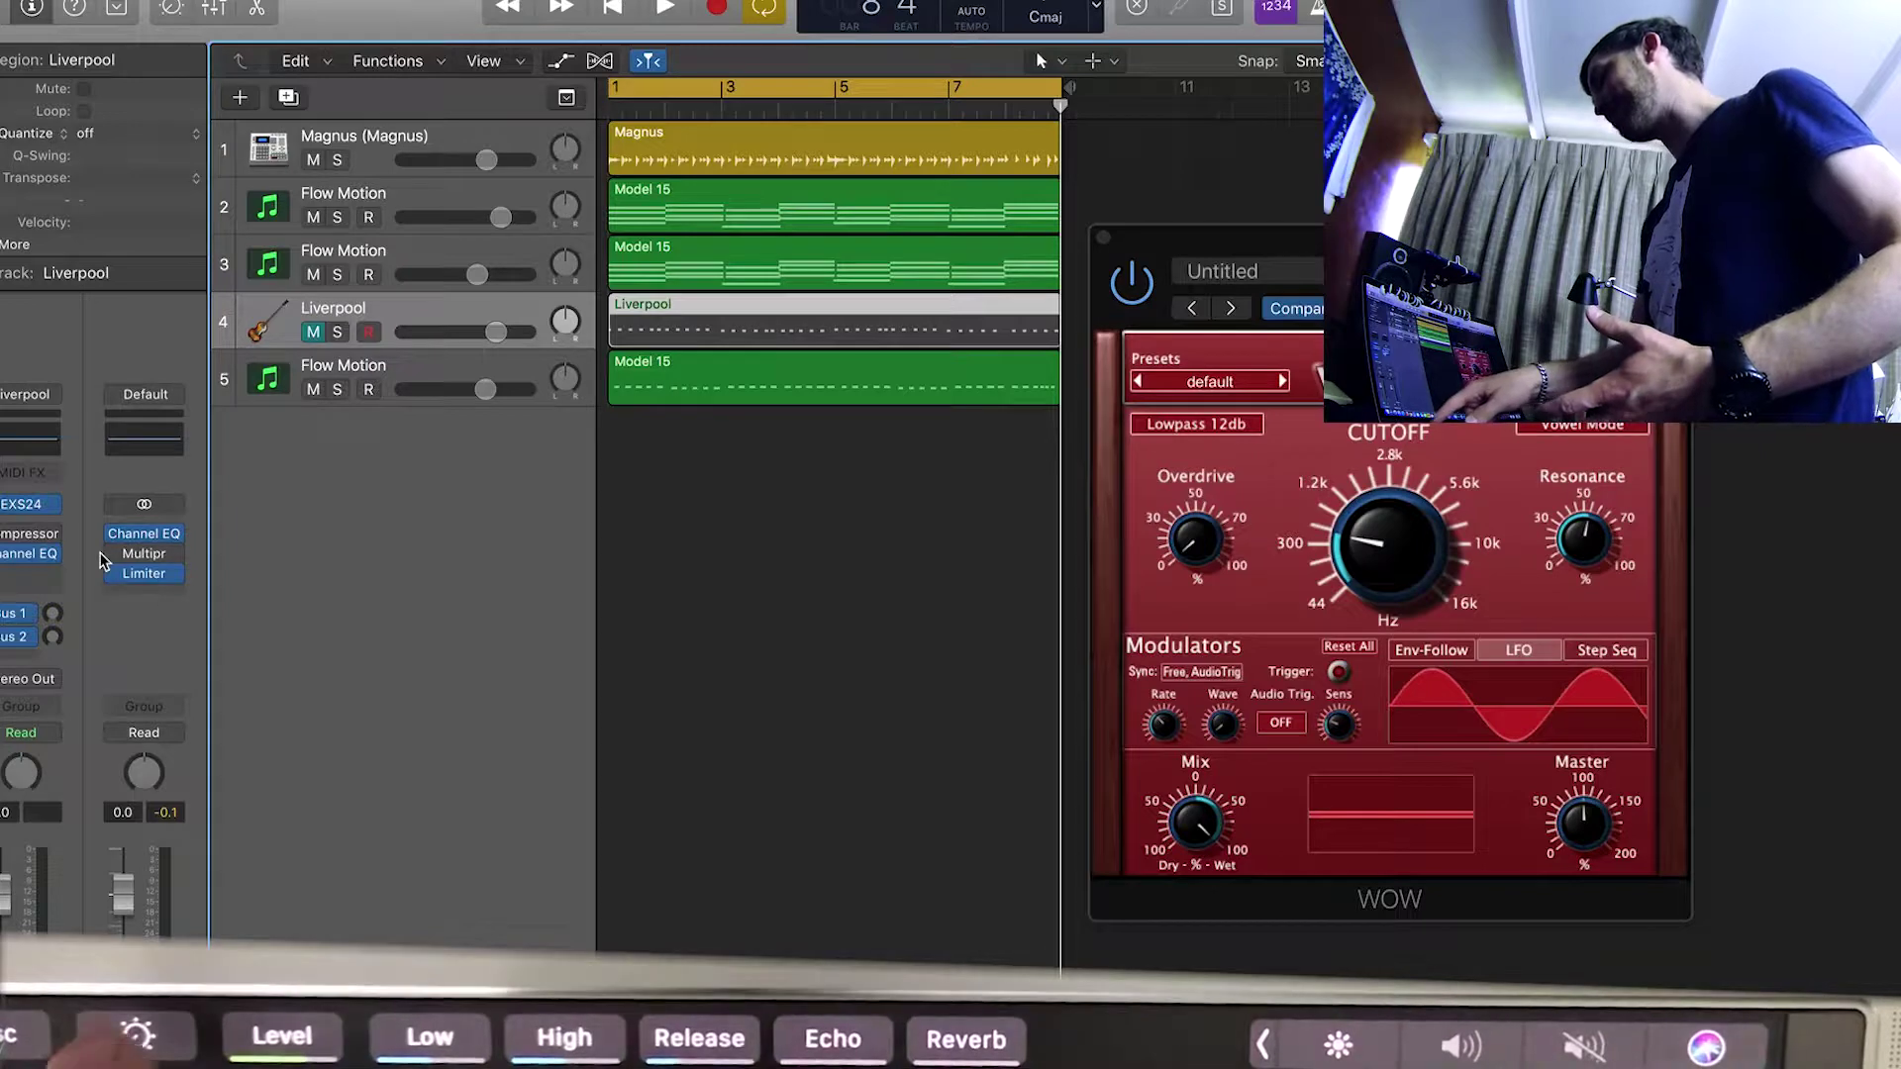
{"action": "left_click", "coordinate": [136, 1037]}
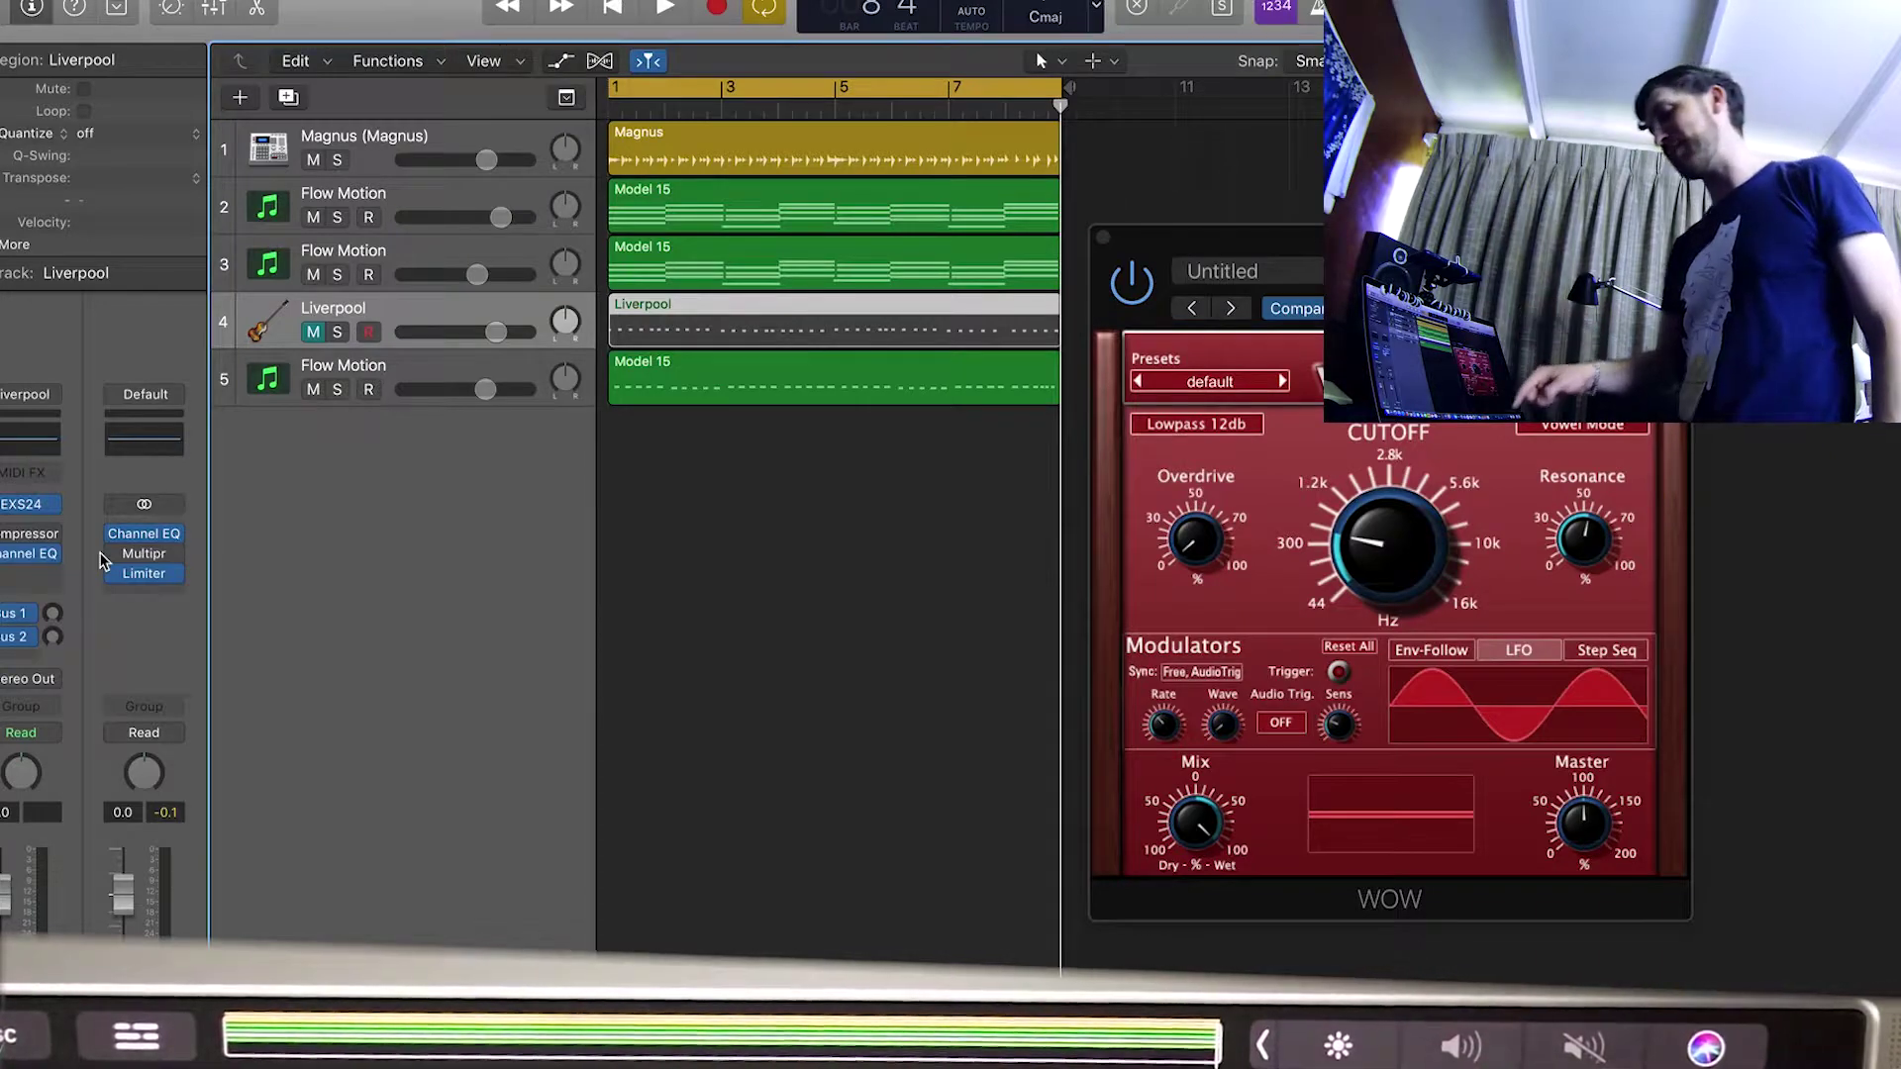
{"action": "left_click_drag", "start_coordinate": [1215, 1037], "coordinate": [601, 1034]}
- Turn off cycle mode and scrub the playhead back to bar 3, beat 4 in the Touch Bar overview
{"action": "left_click", "coordinate": [136, 1035]}
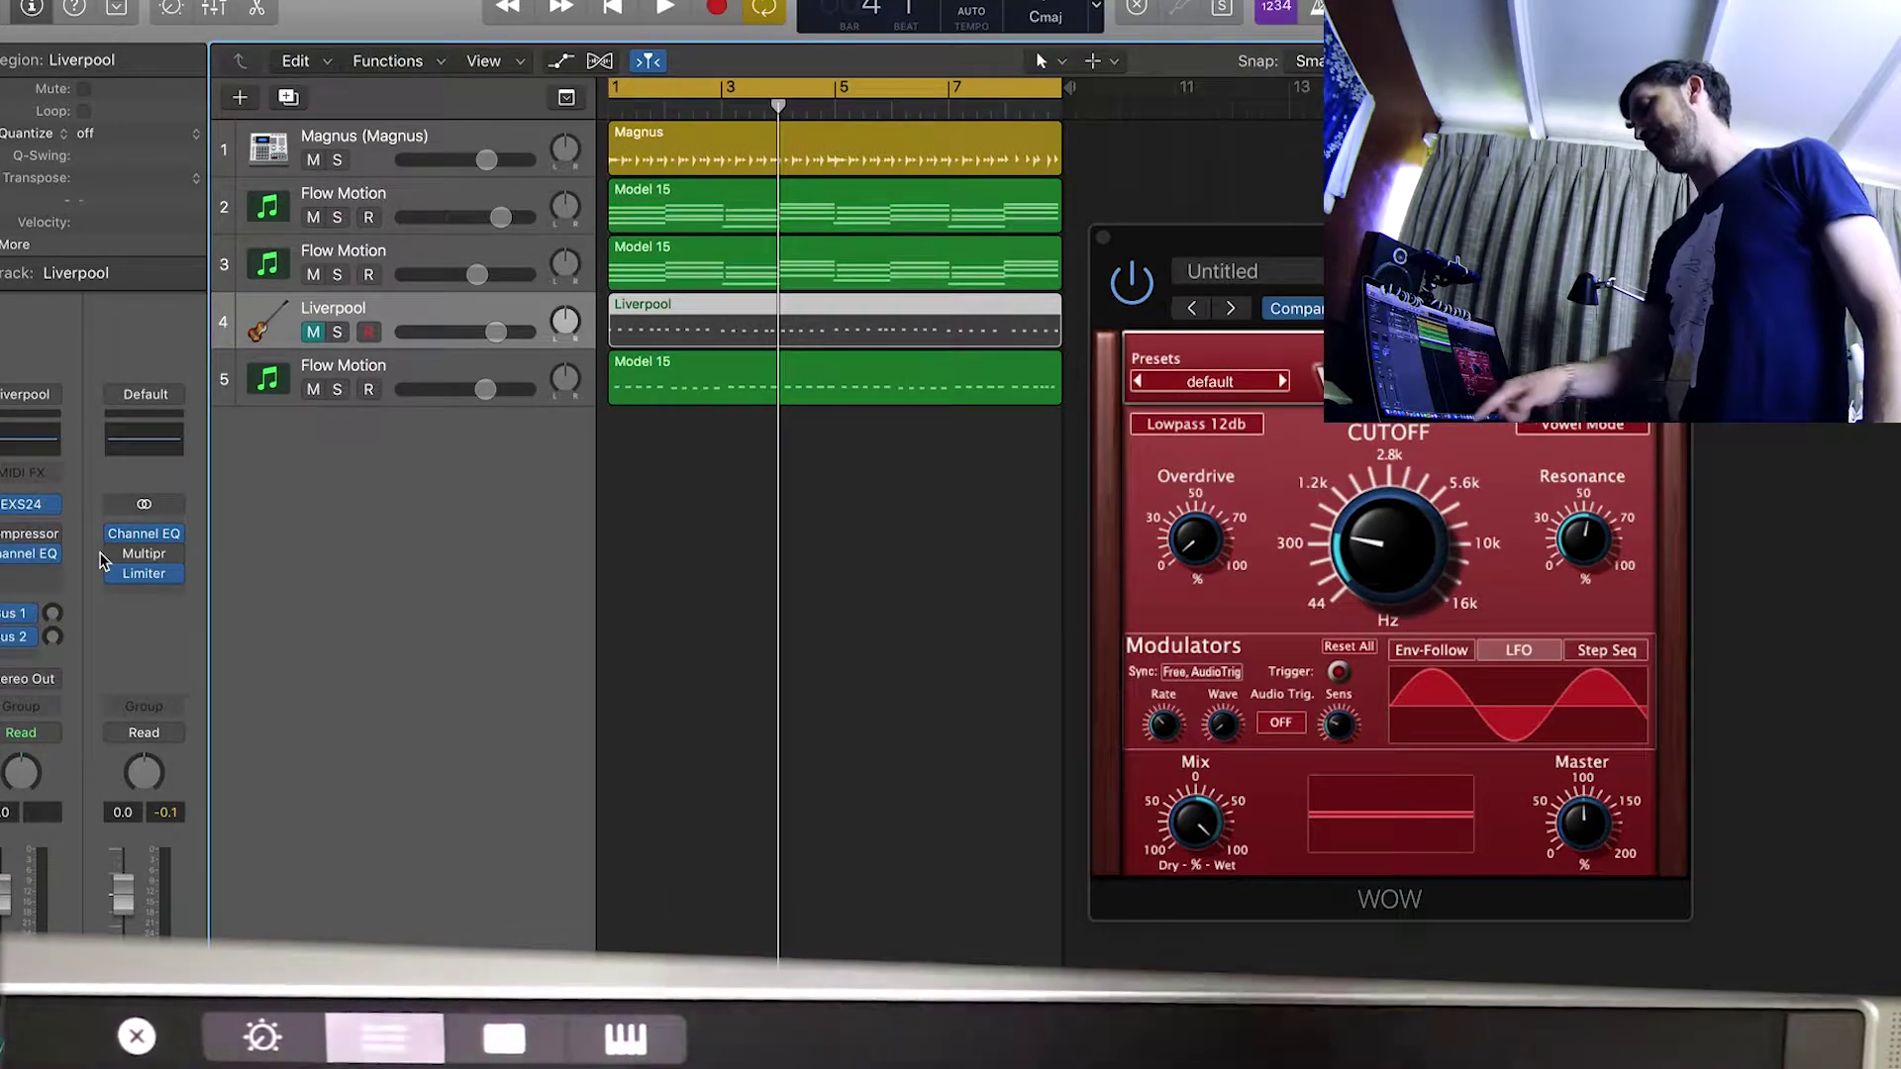
{"action": "left_click", "coordinate": [136, 1035]}
{"action": "key", "text": "c"}
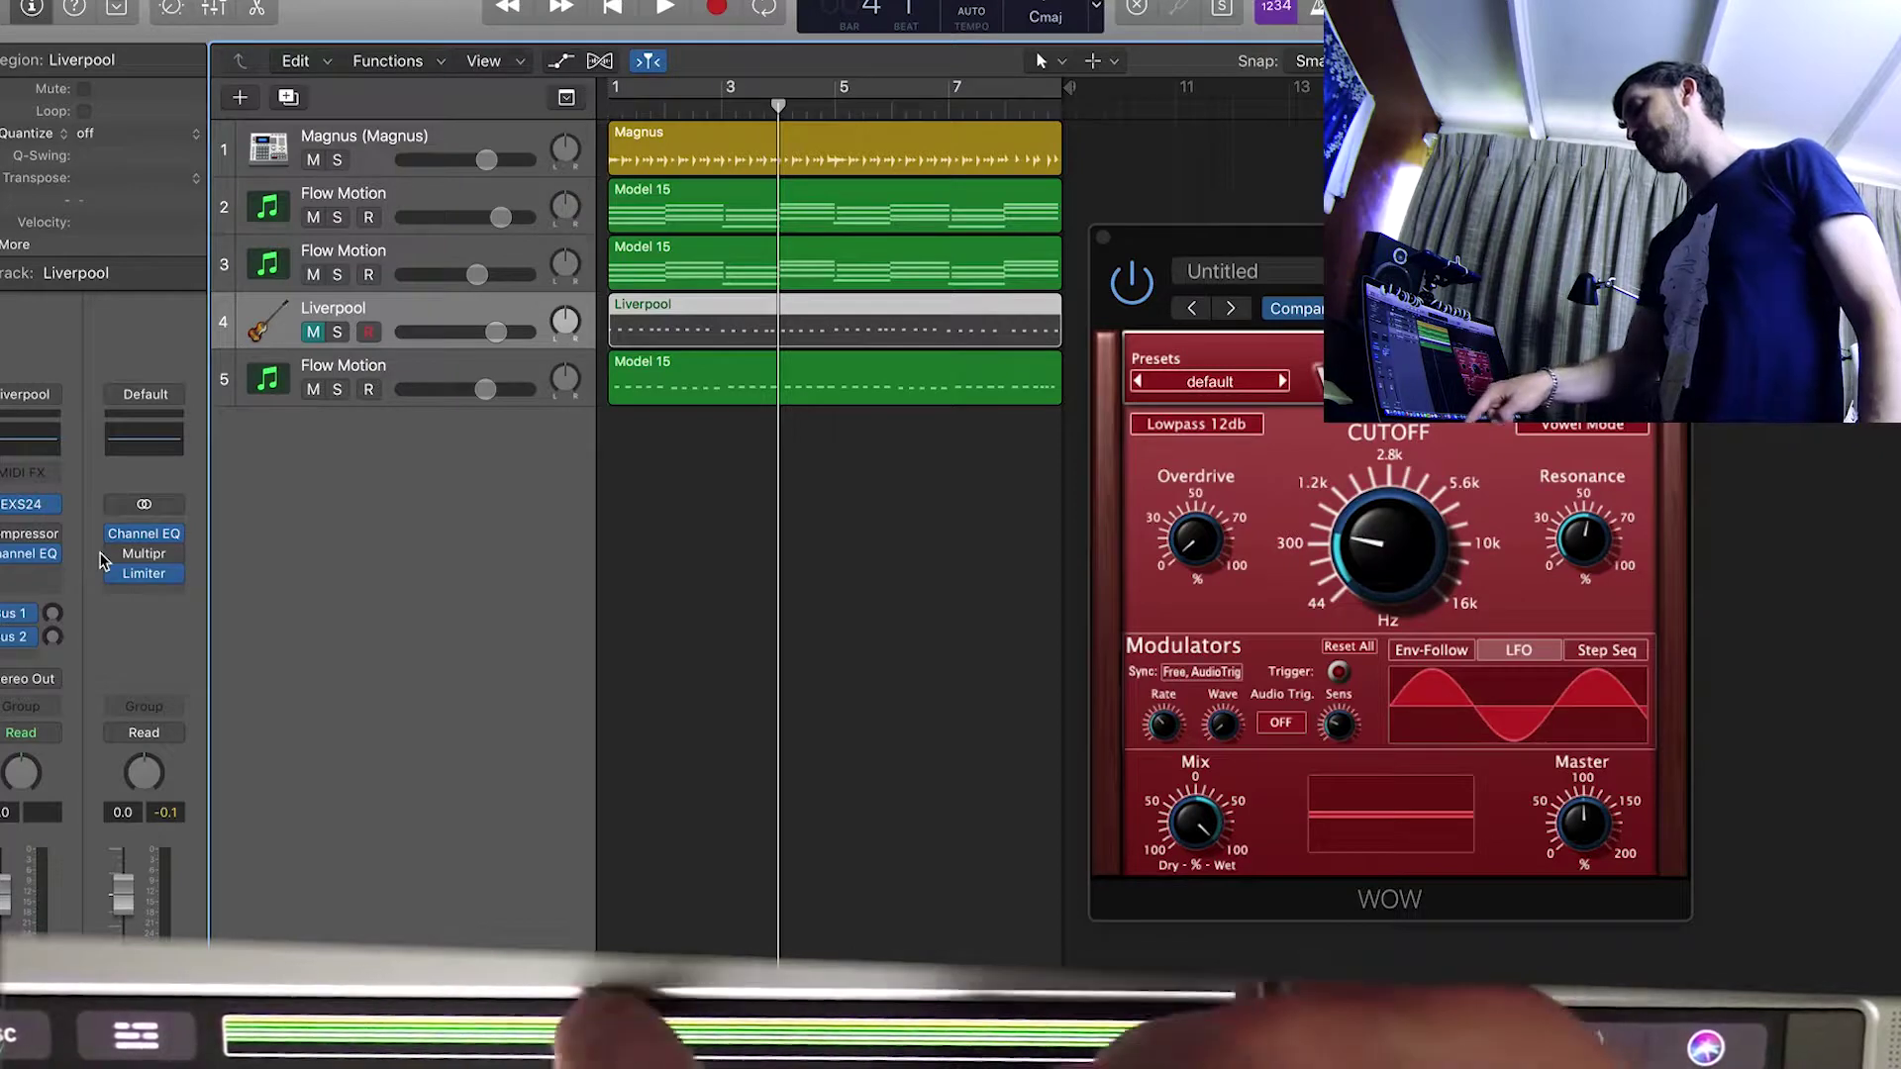
{"action": "mouse_move", "coordinate": [602, 1037]}
{"action": "left_mouse_down"}
{"action": "mouse_move", "coordinate": [912, 1039]}
{"action": "mouse_move", "coordinate": [475, 1037]}
{"action": "mouse_move", "coordinate": [569, 1039]}
{"action": "left_mouse_up"}
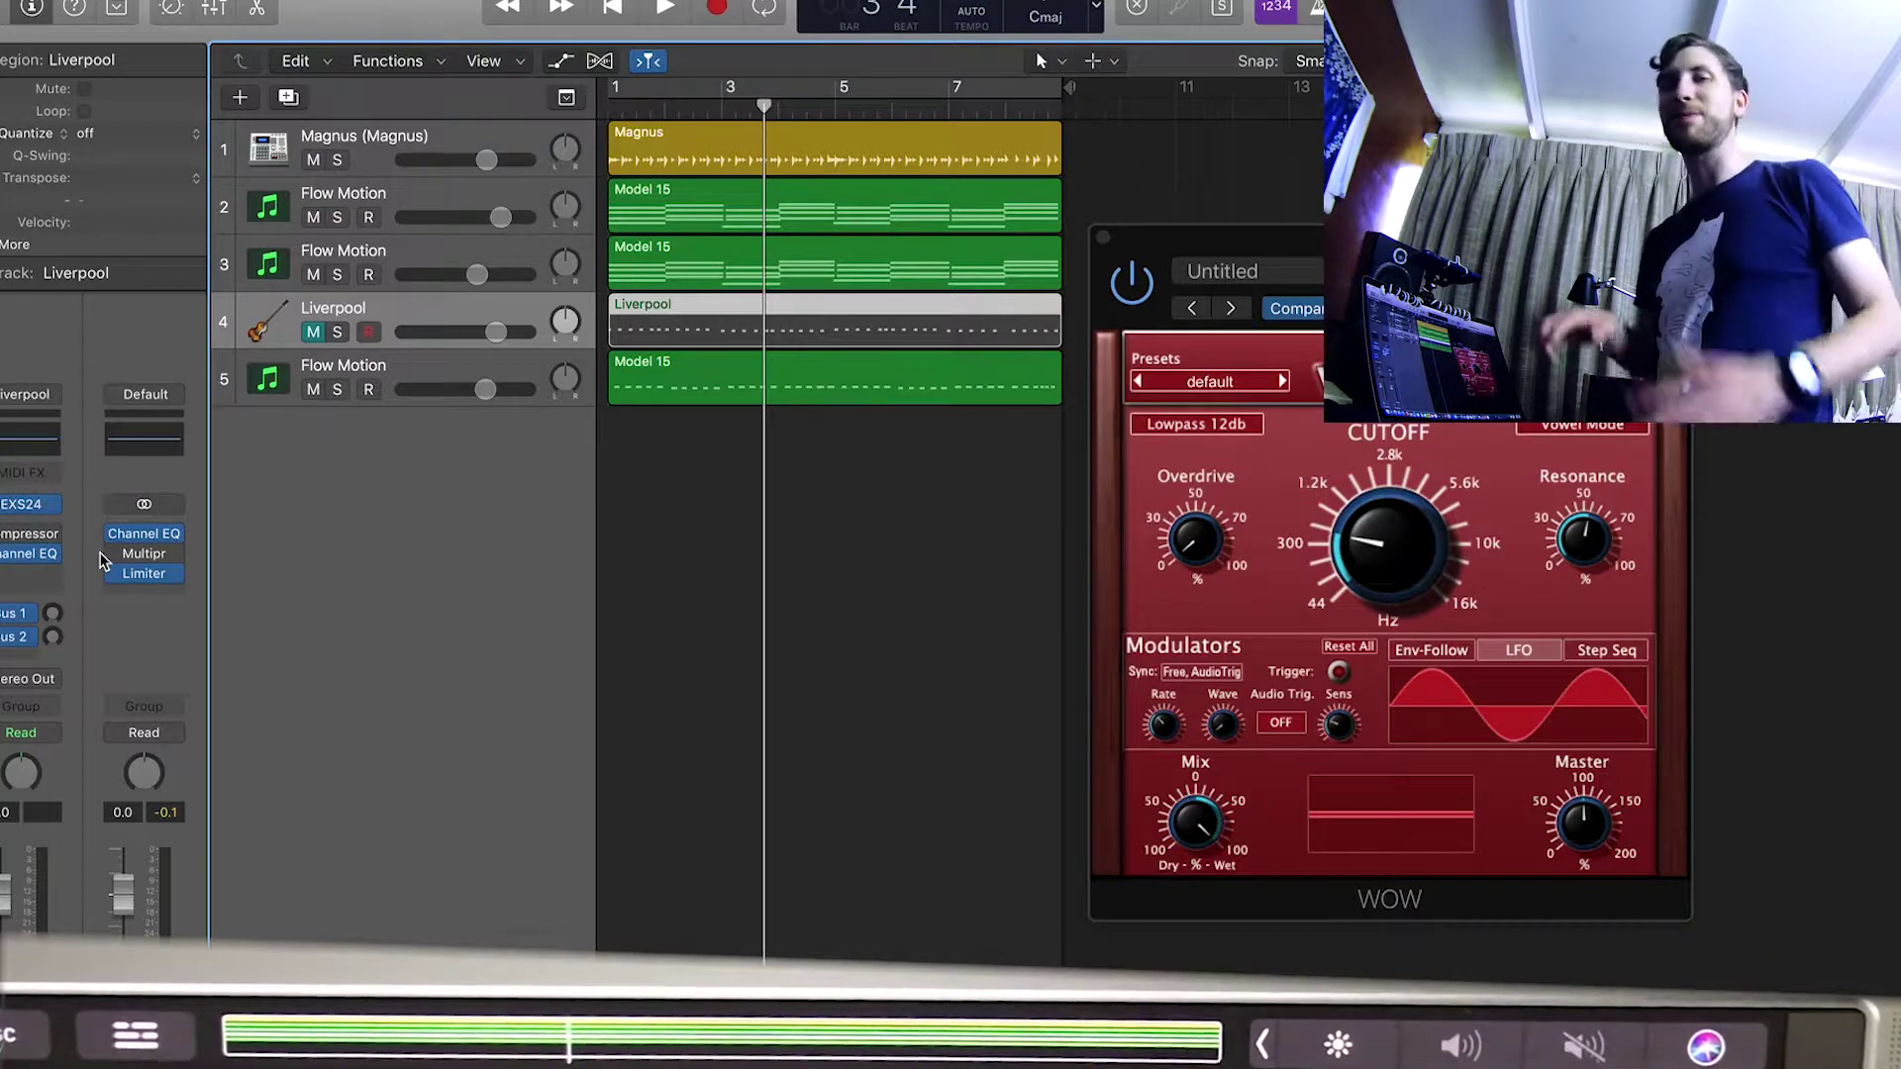
- Play the project and skip the playhead back and forward through the bars during playback
{"action": "key", "text": "space"}
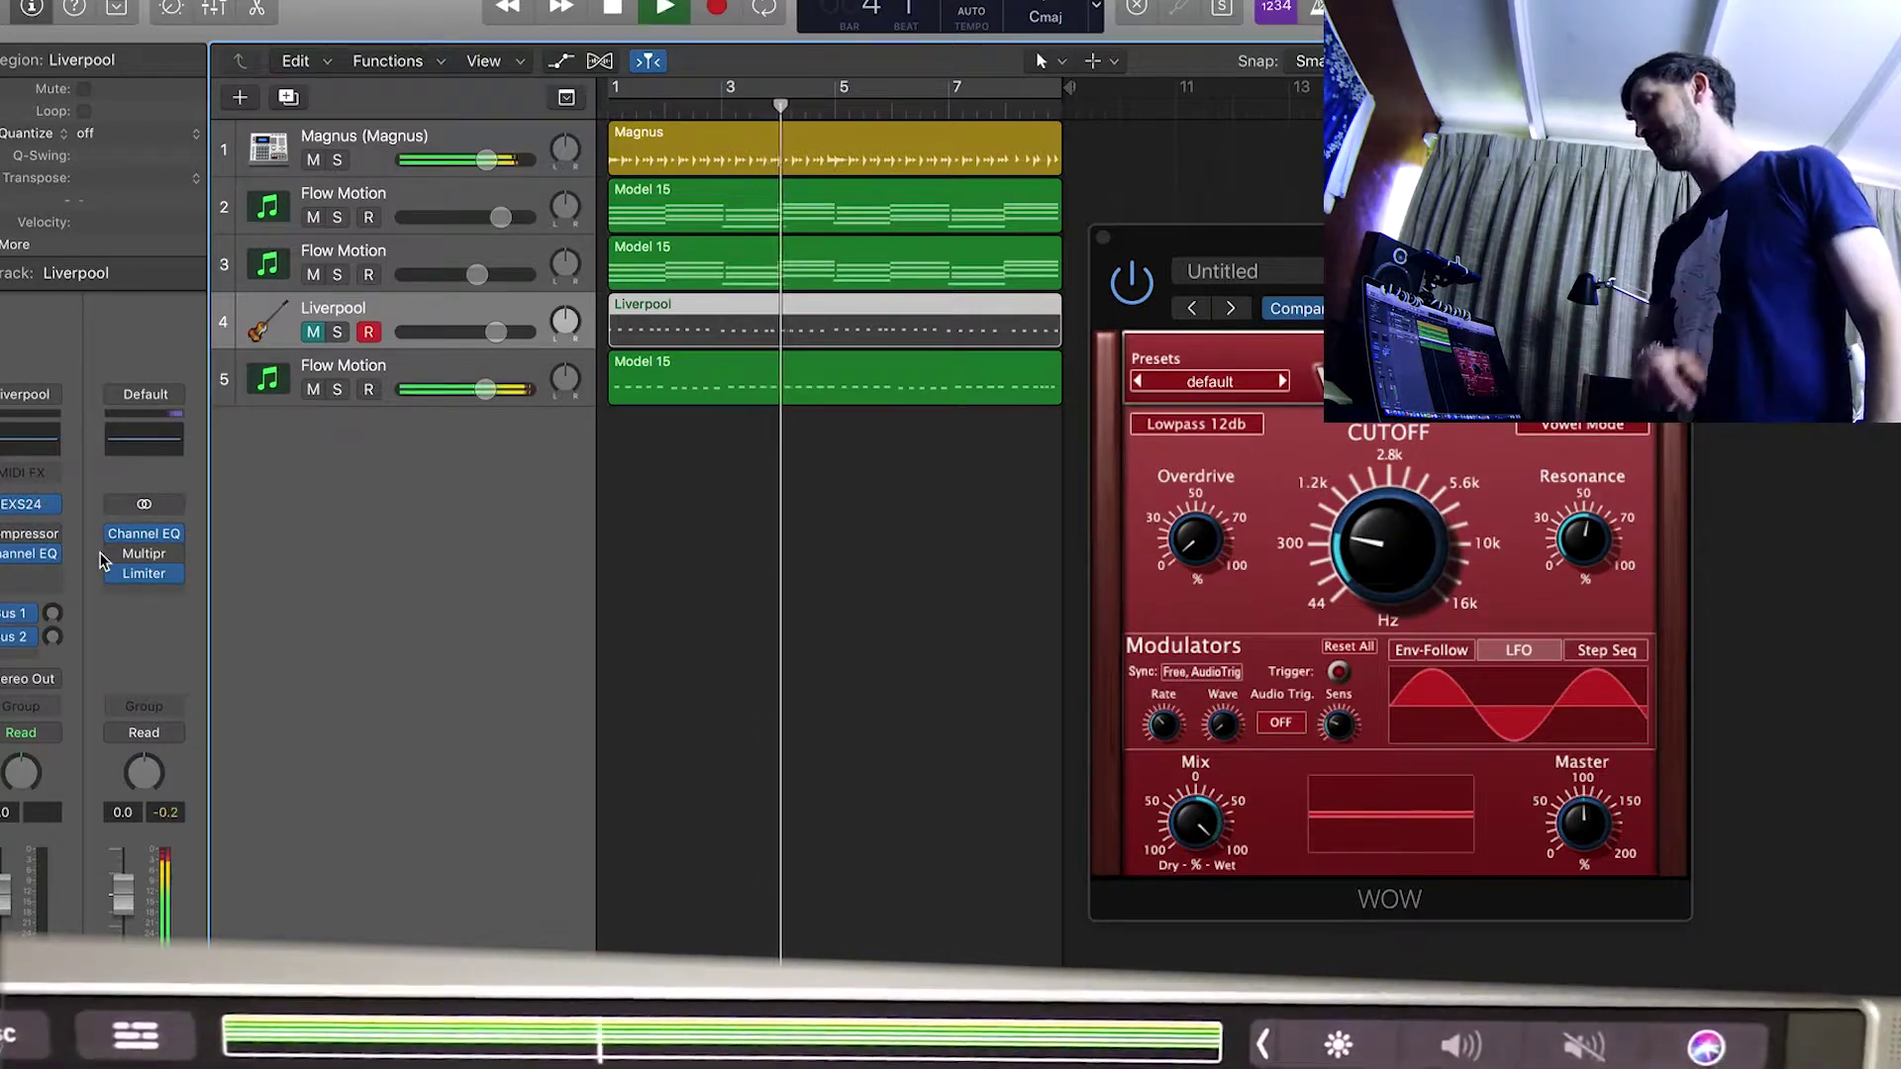
{"action": "key", "text": "comma"}
{"action": "key", "text": "comma"}
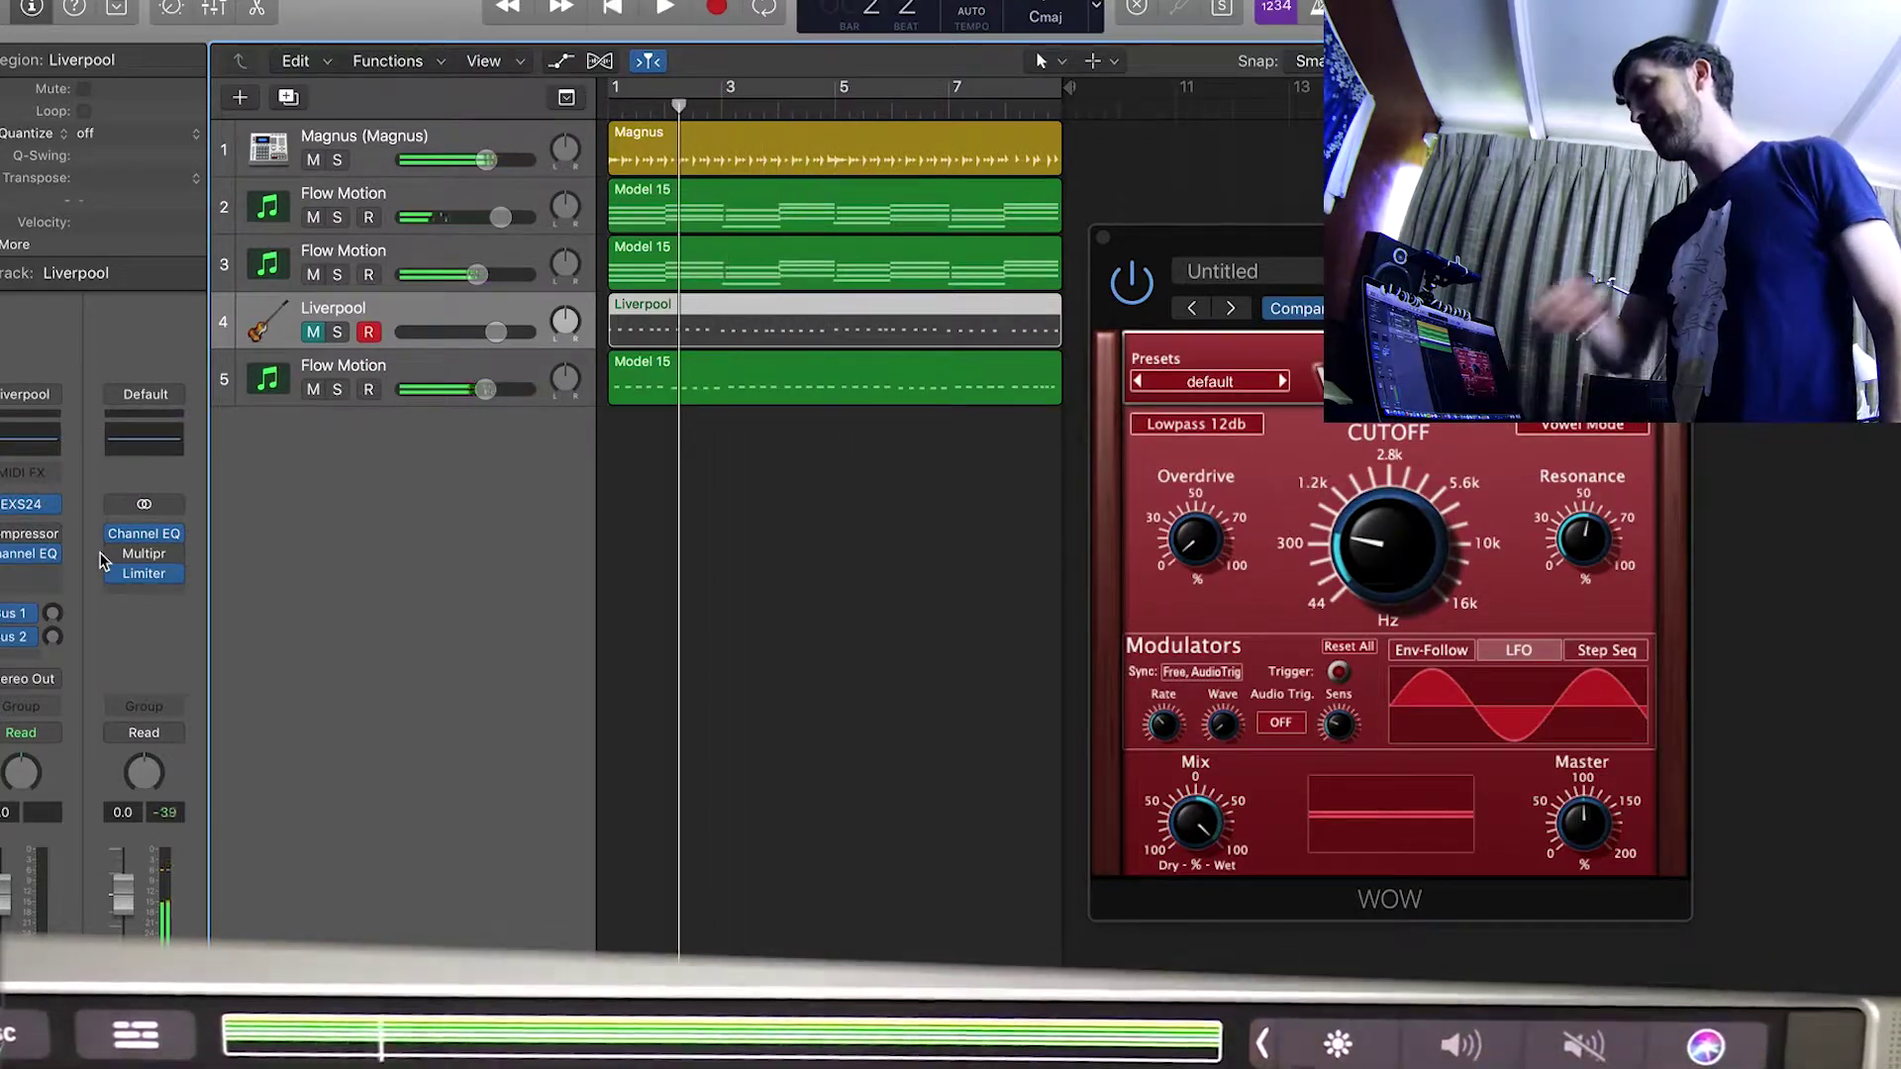
{"action": "key", "text": "period"}
{"action": "key", "text": "period"}
{"action": "key", "text": "period"}
{"action": "key", "text": "period"}
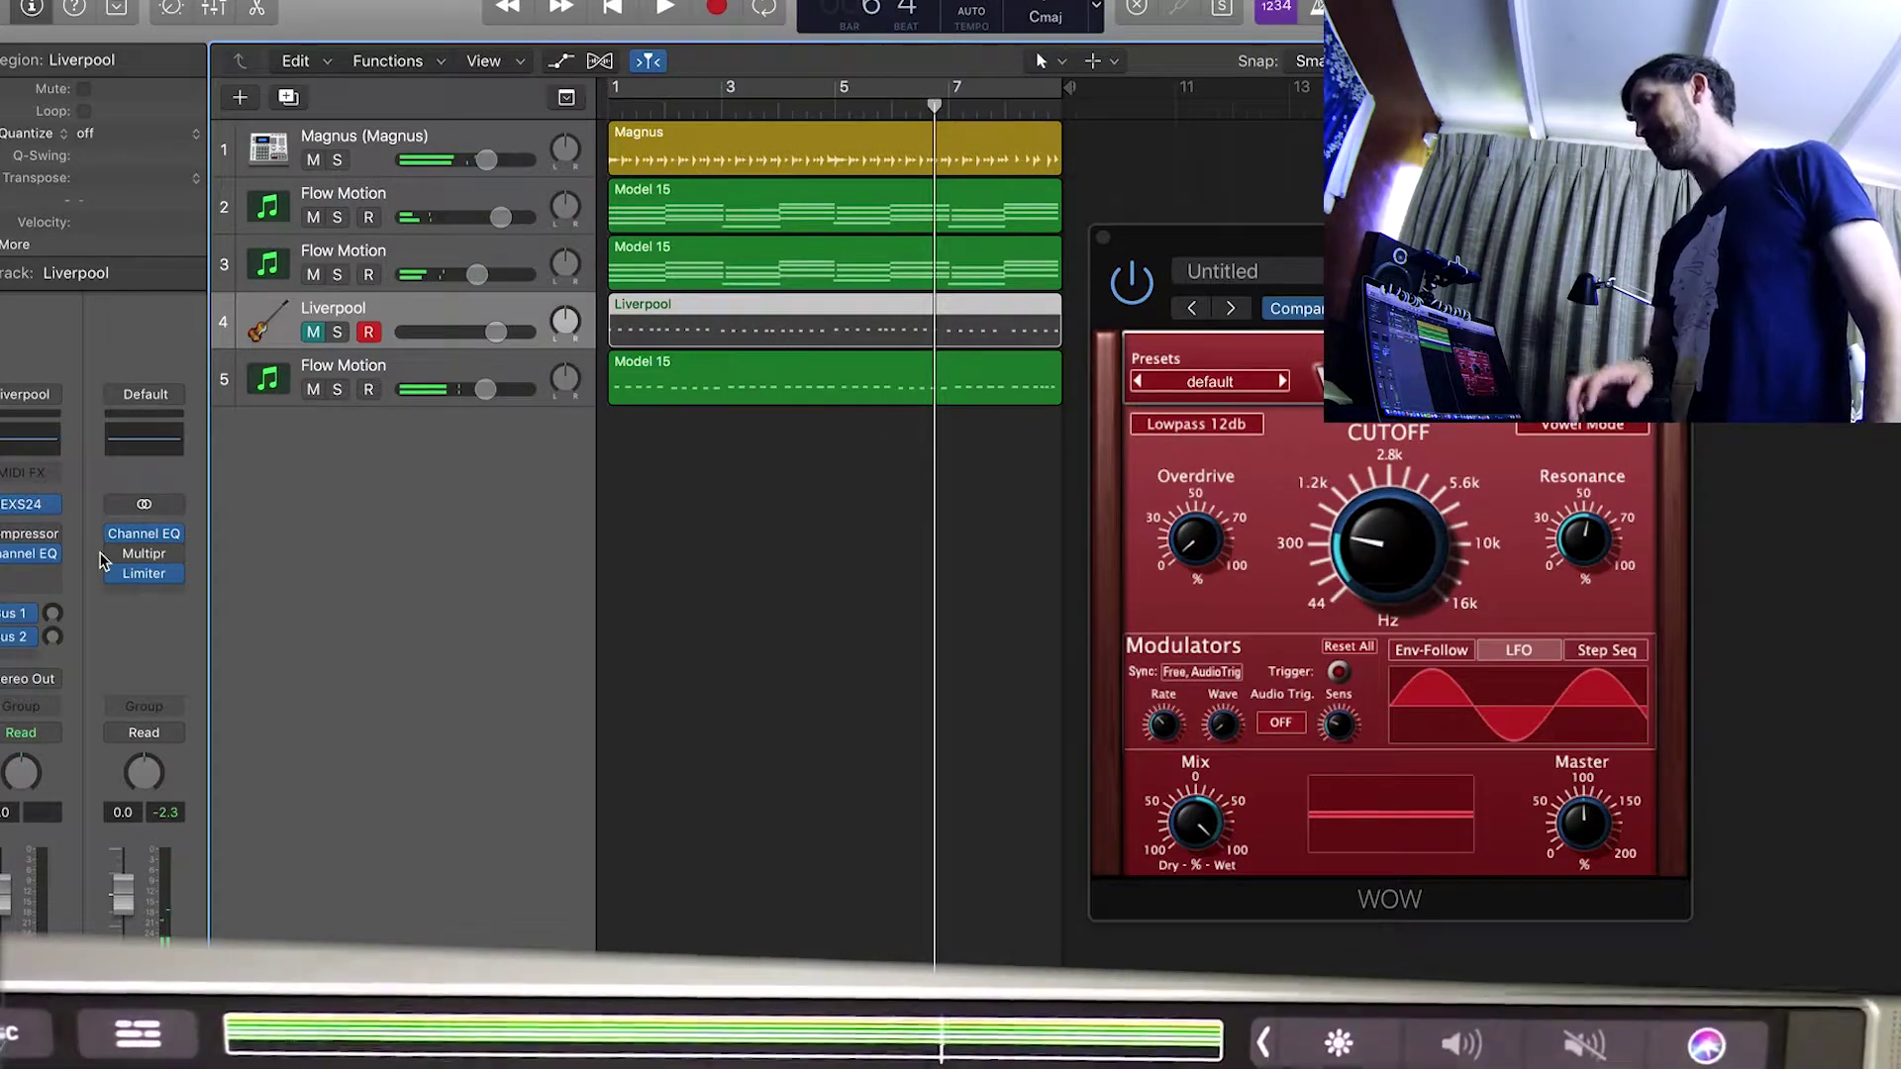
- Open the Score Editor for the Liverpool region and stop playback
{"action": "key", "text": "n"}
{"action": "key", "text": "space"}
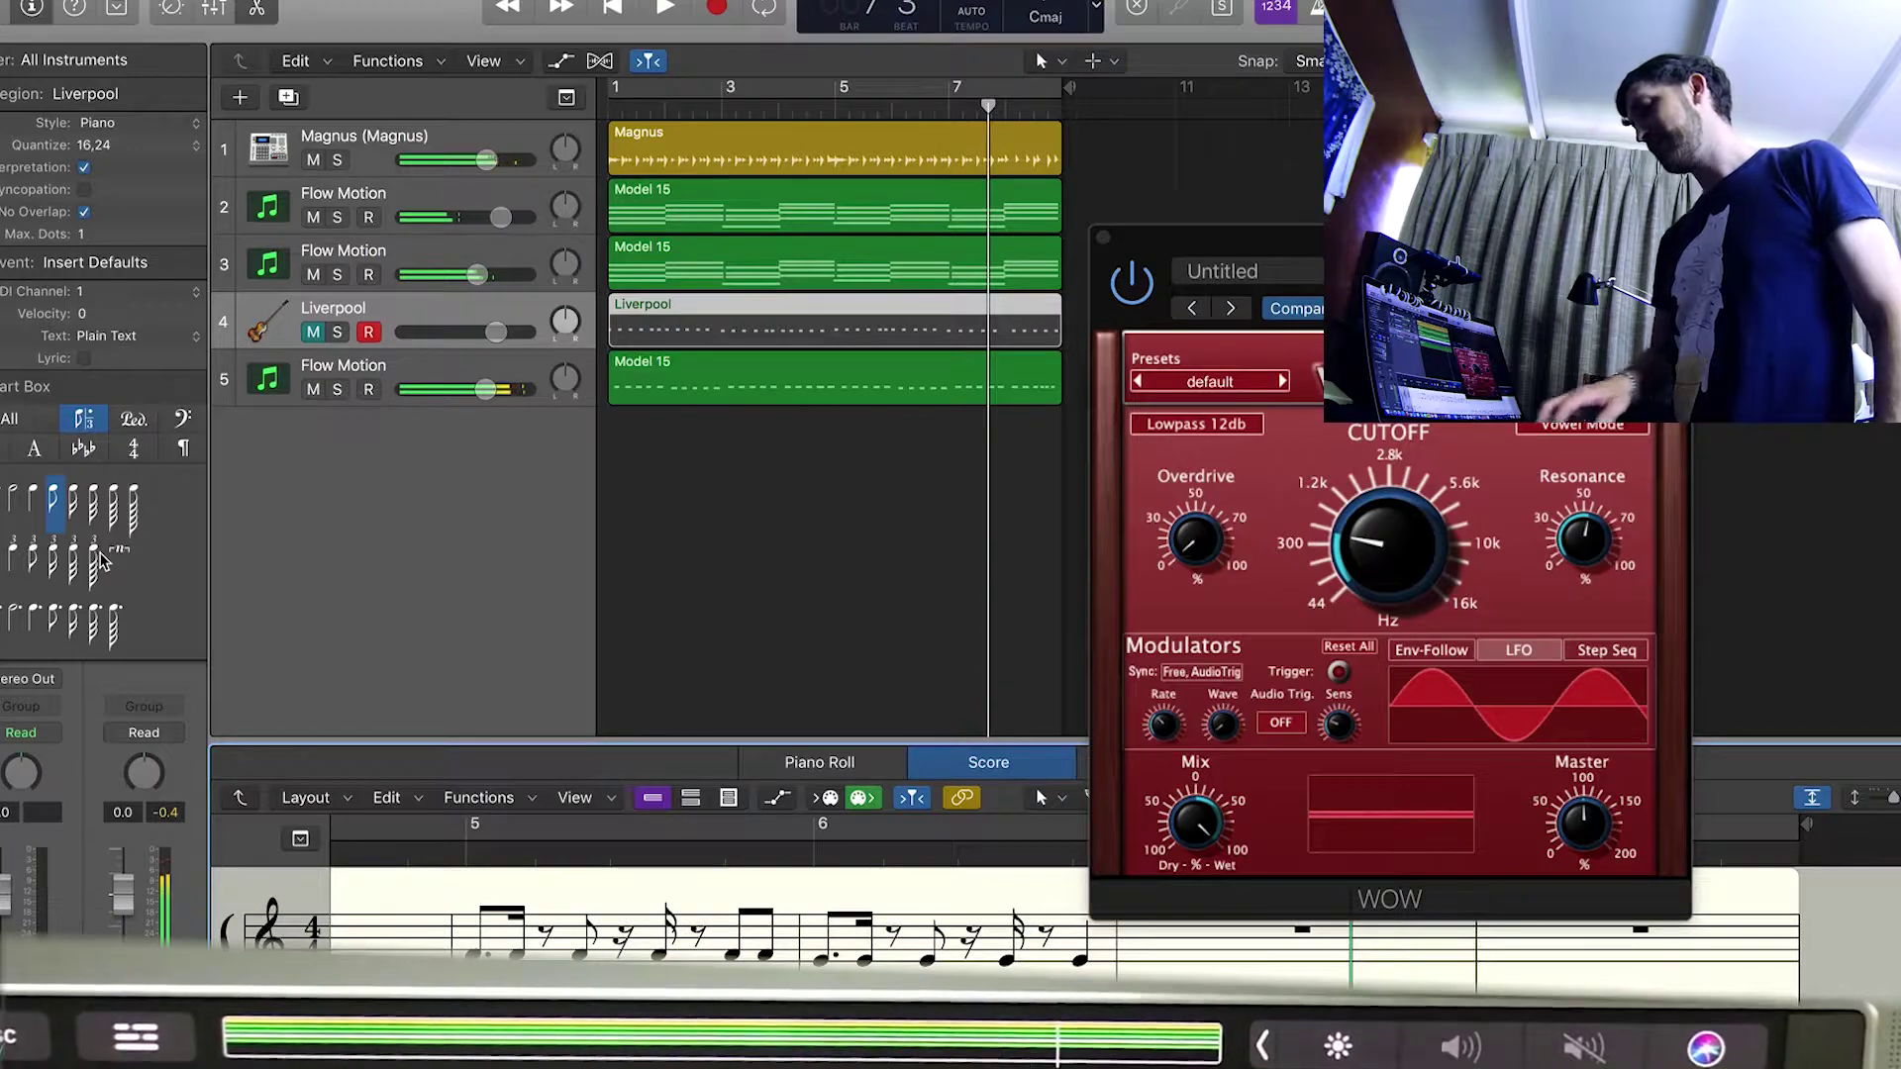
- Close the Score Editor and move the playhead back to bar 2
{"action": "key", "text": "ctrl+Up"}
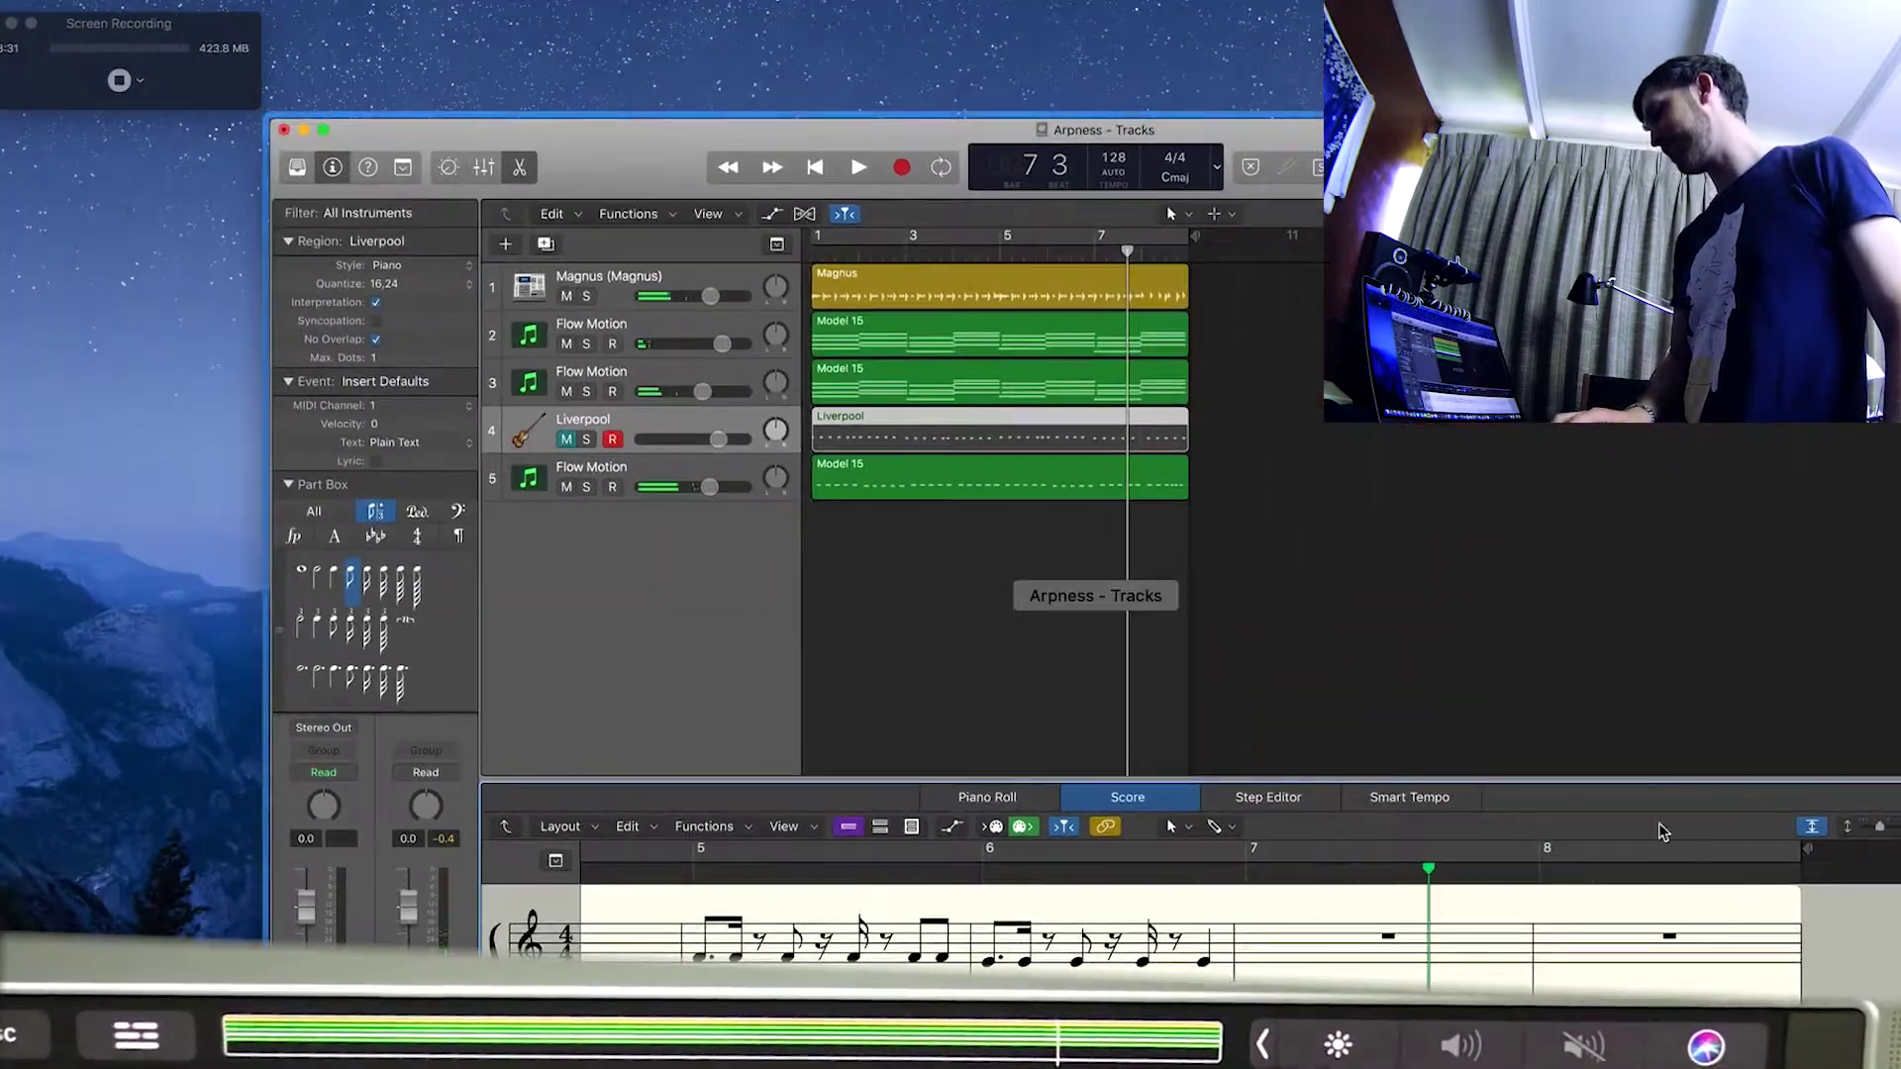
{"action": "key", "text": "v"}
{"action": "key", "text": "n"}
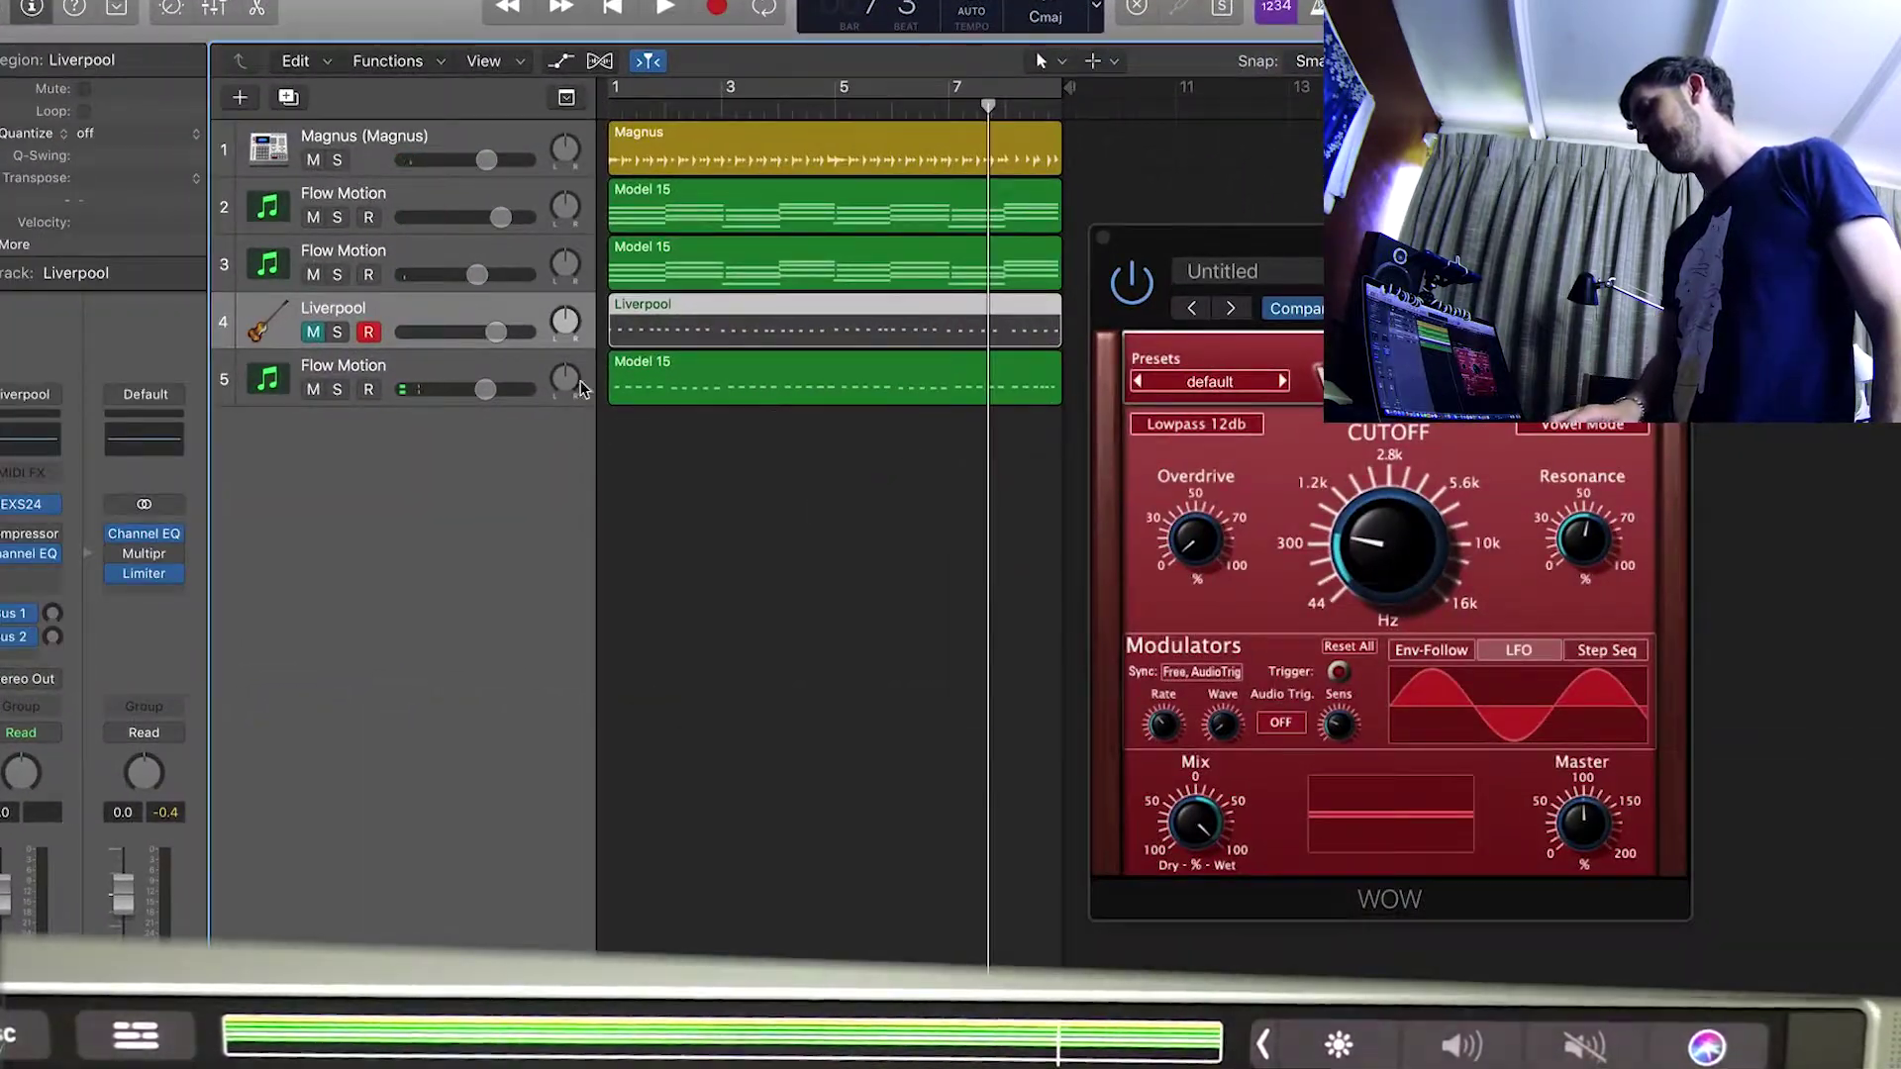
{"action": "key", "text": "comma"}
{"action": "key", "text": "comma"}
{"action": "key", "text": "comma"}
{"action": "key", "text": "comma"}
{"action": "key", "text": "comma"}
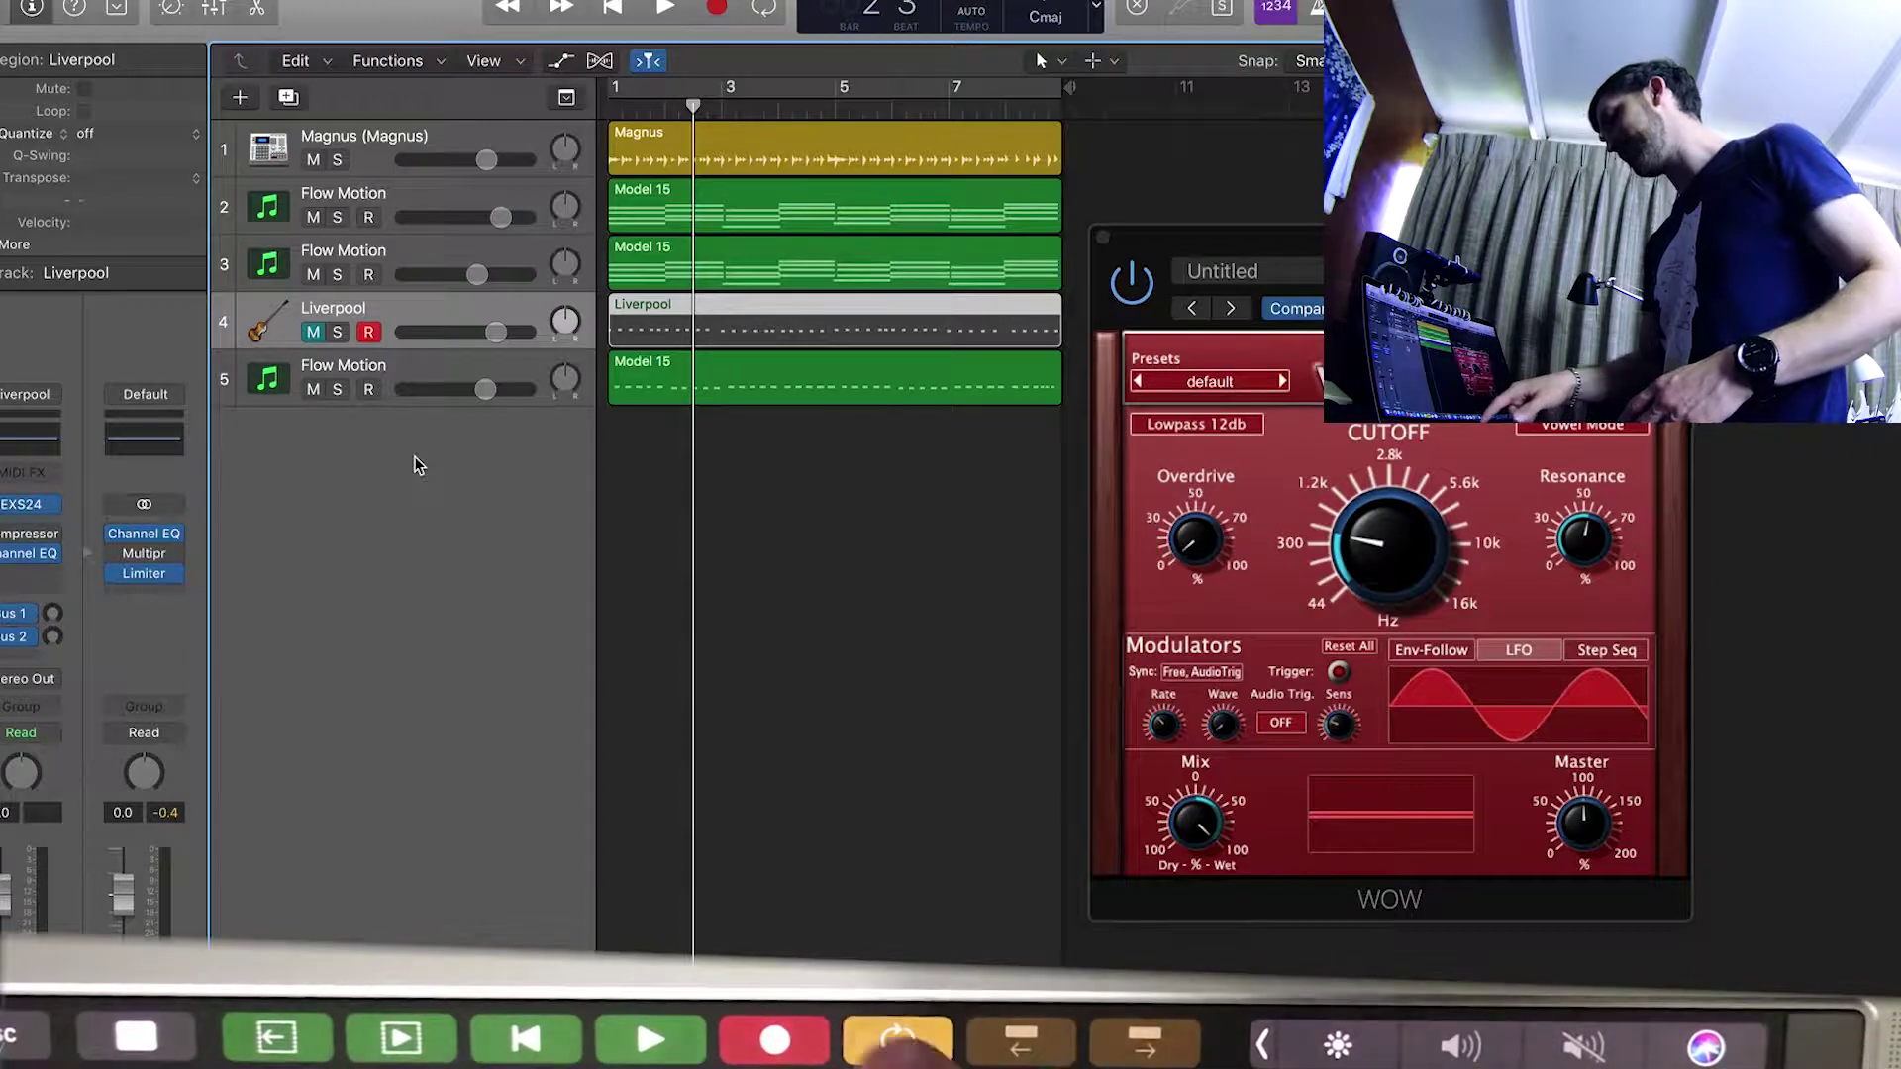
- Turn on cycle mode for the eight-bar section, play the project briefly and stop it
{"action": "key", "text": "c"}
{"action": "key", "text": "space"}
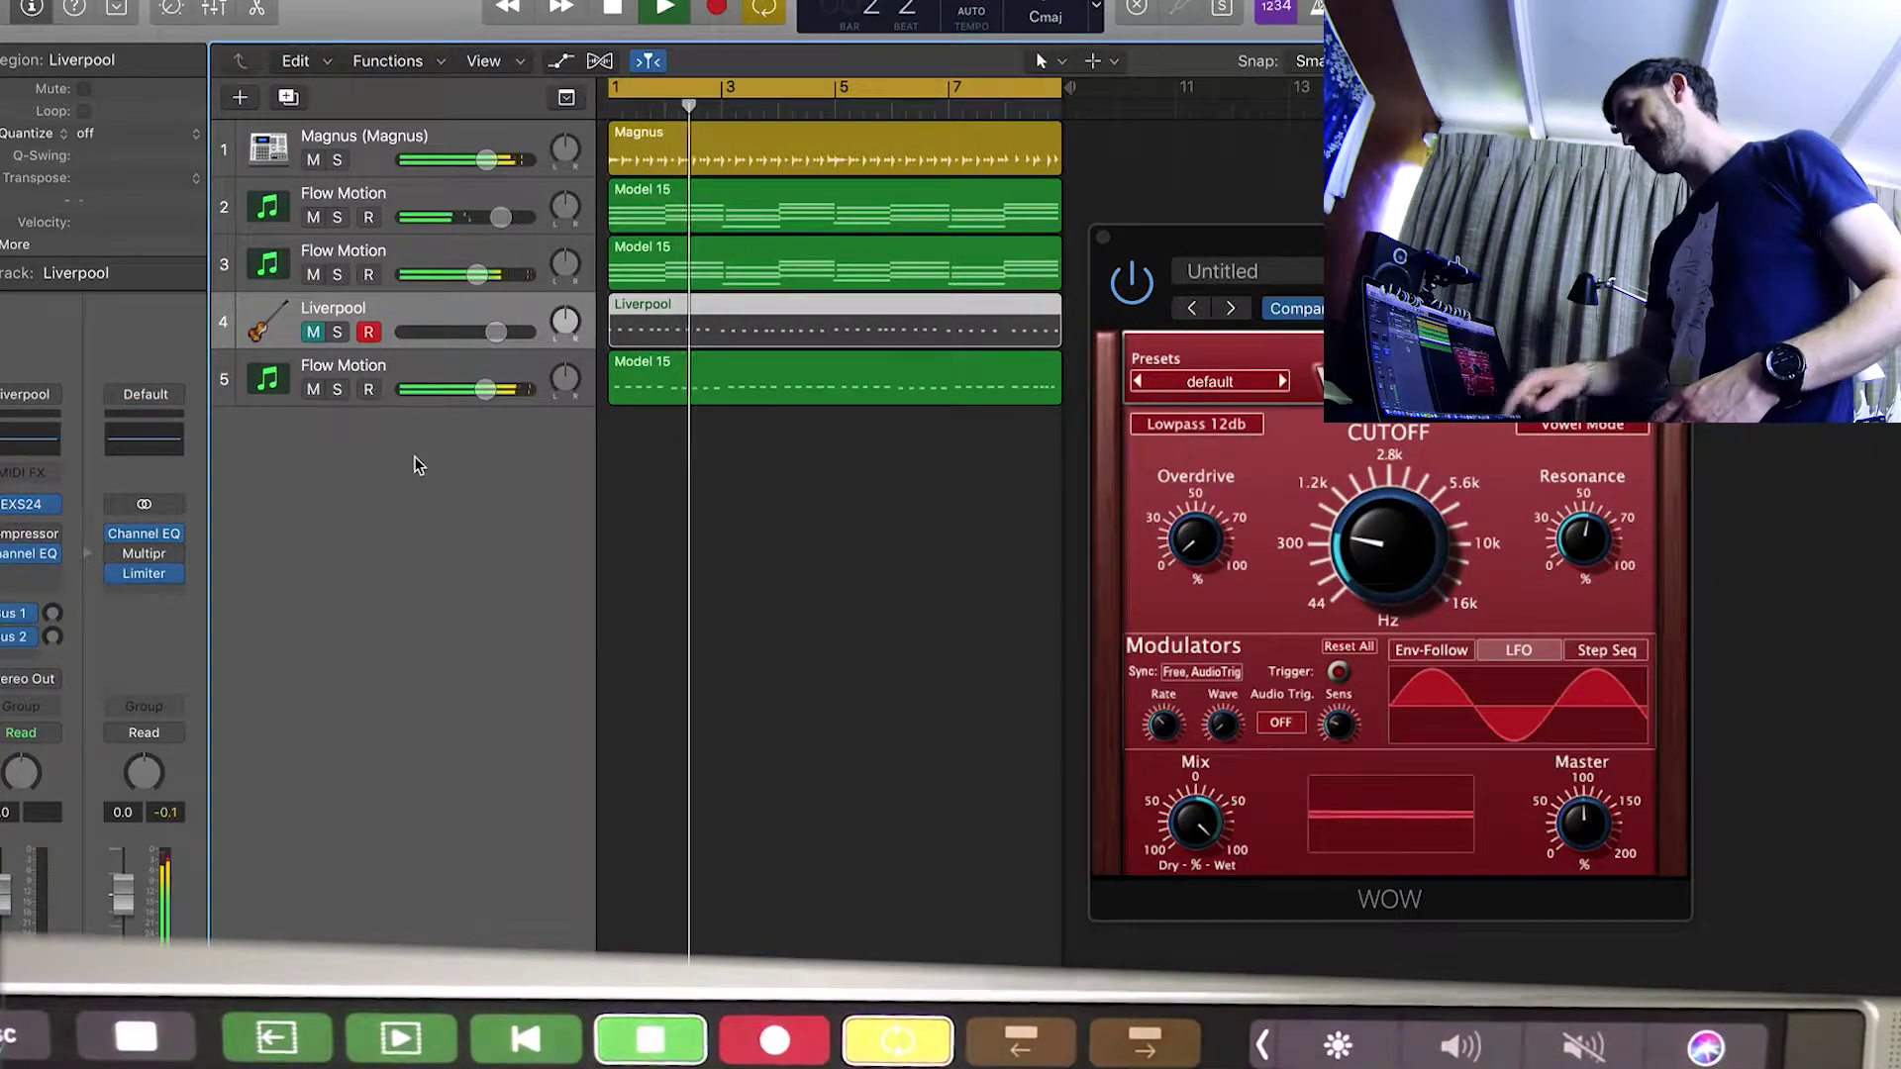
{"action": "key", "text": "space"}
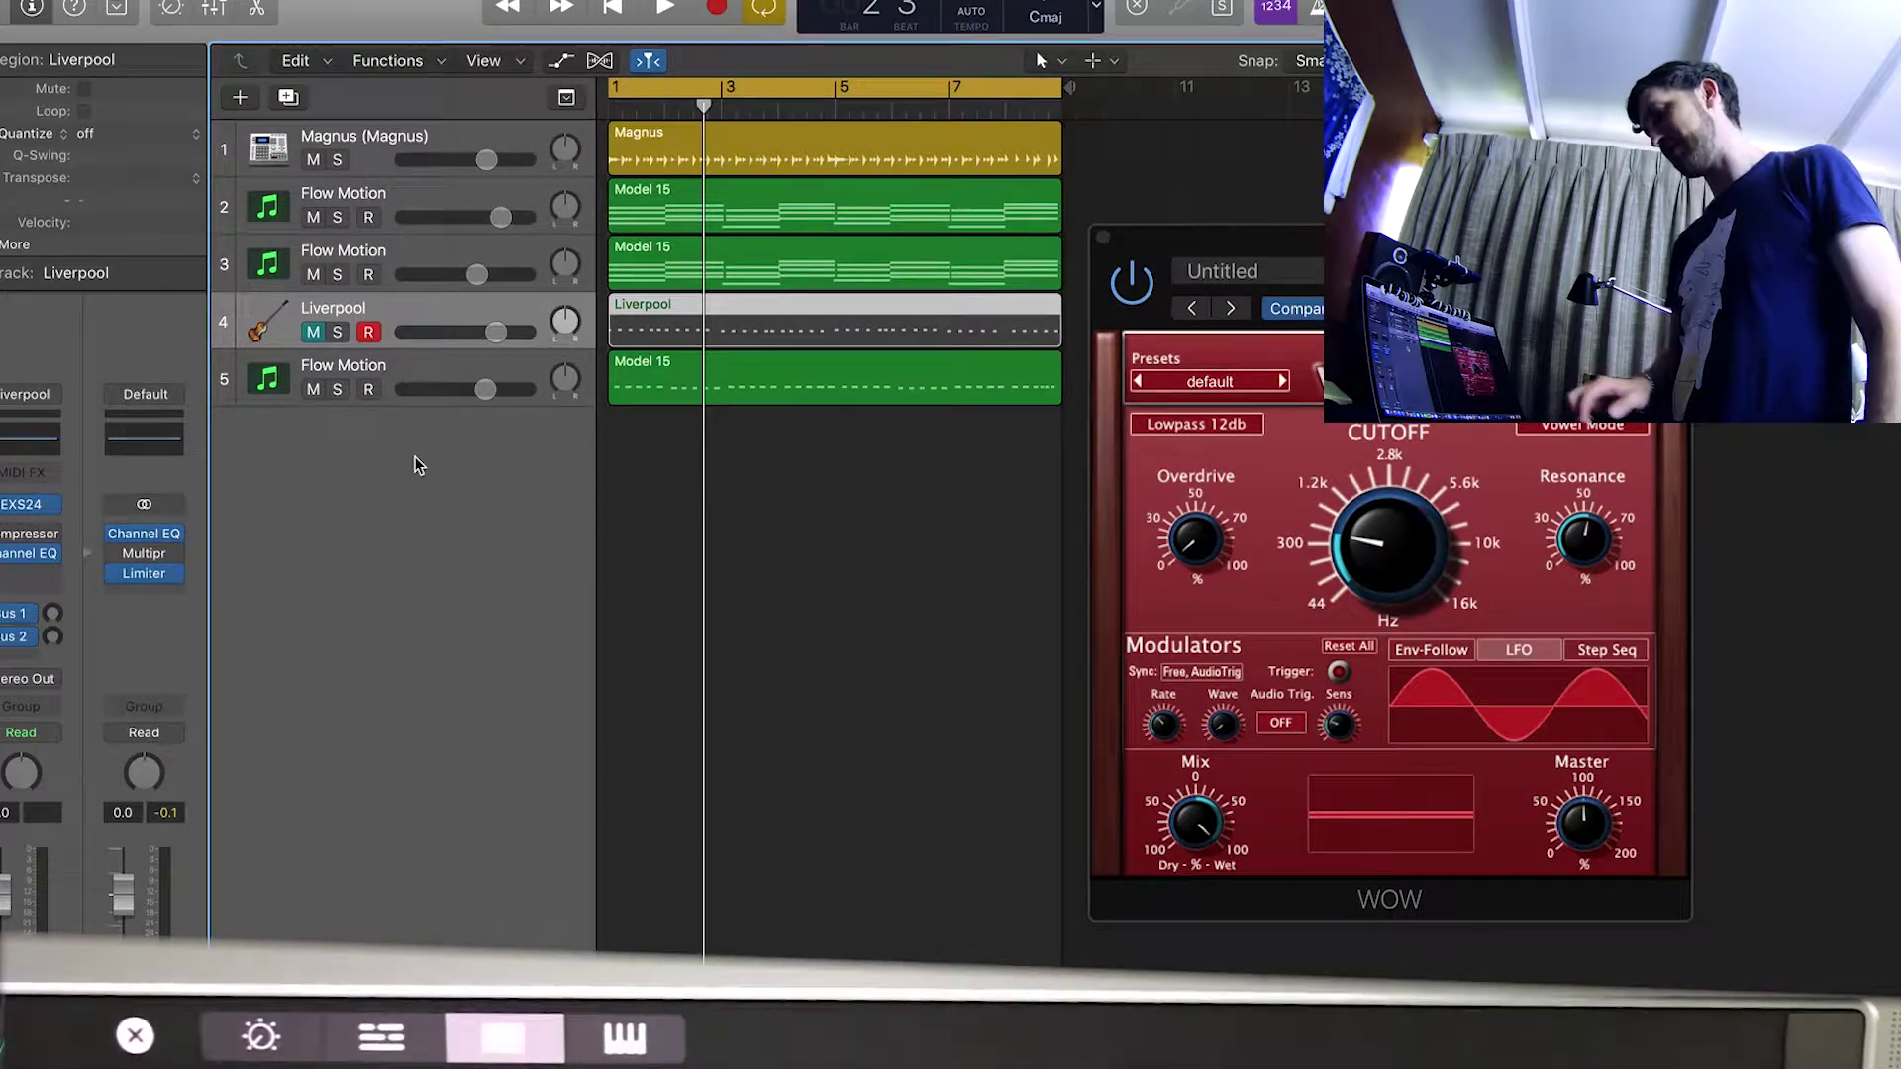
- Show the Touch Bar keyboard for the third track, Flow Motion, and select the Magnus track to get its drum pads
{"action": "key", "text": "Up"}
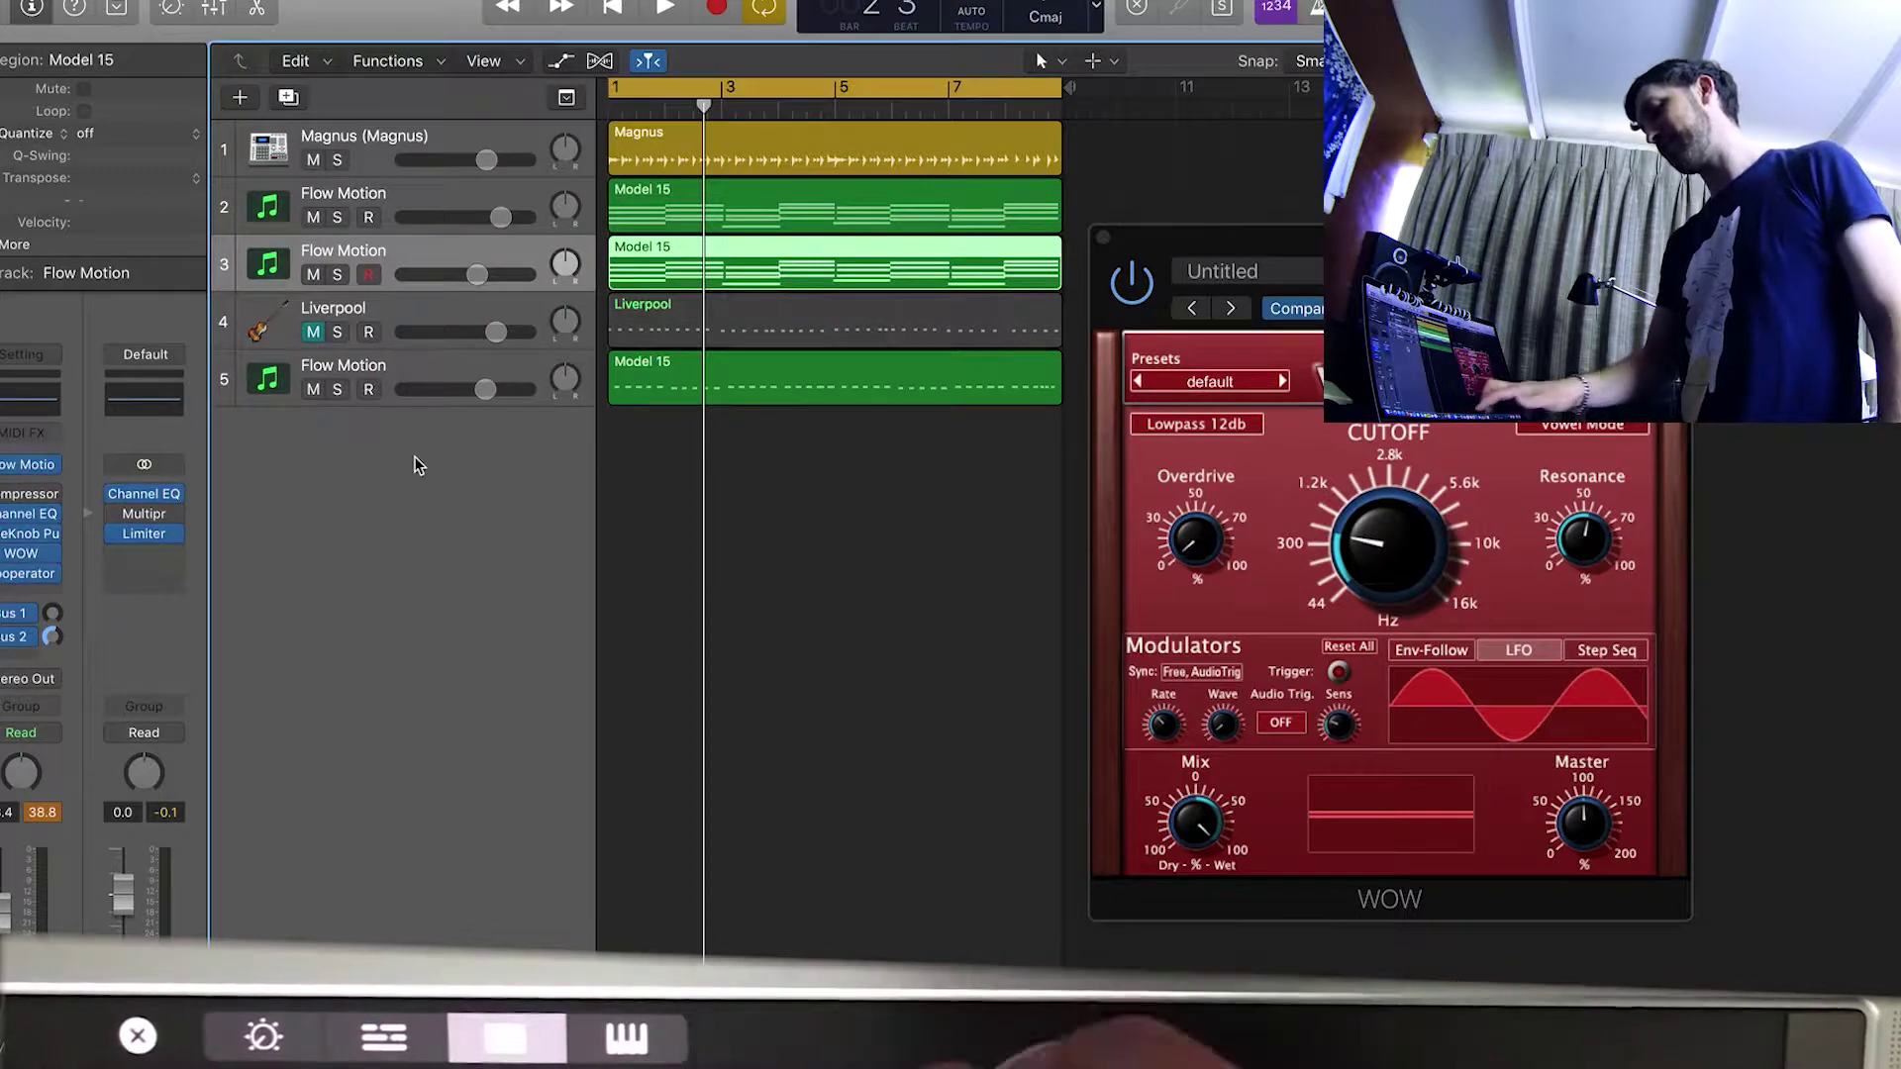
{"action": "left_click", "coordinate": [626, 1037]}
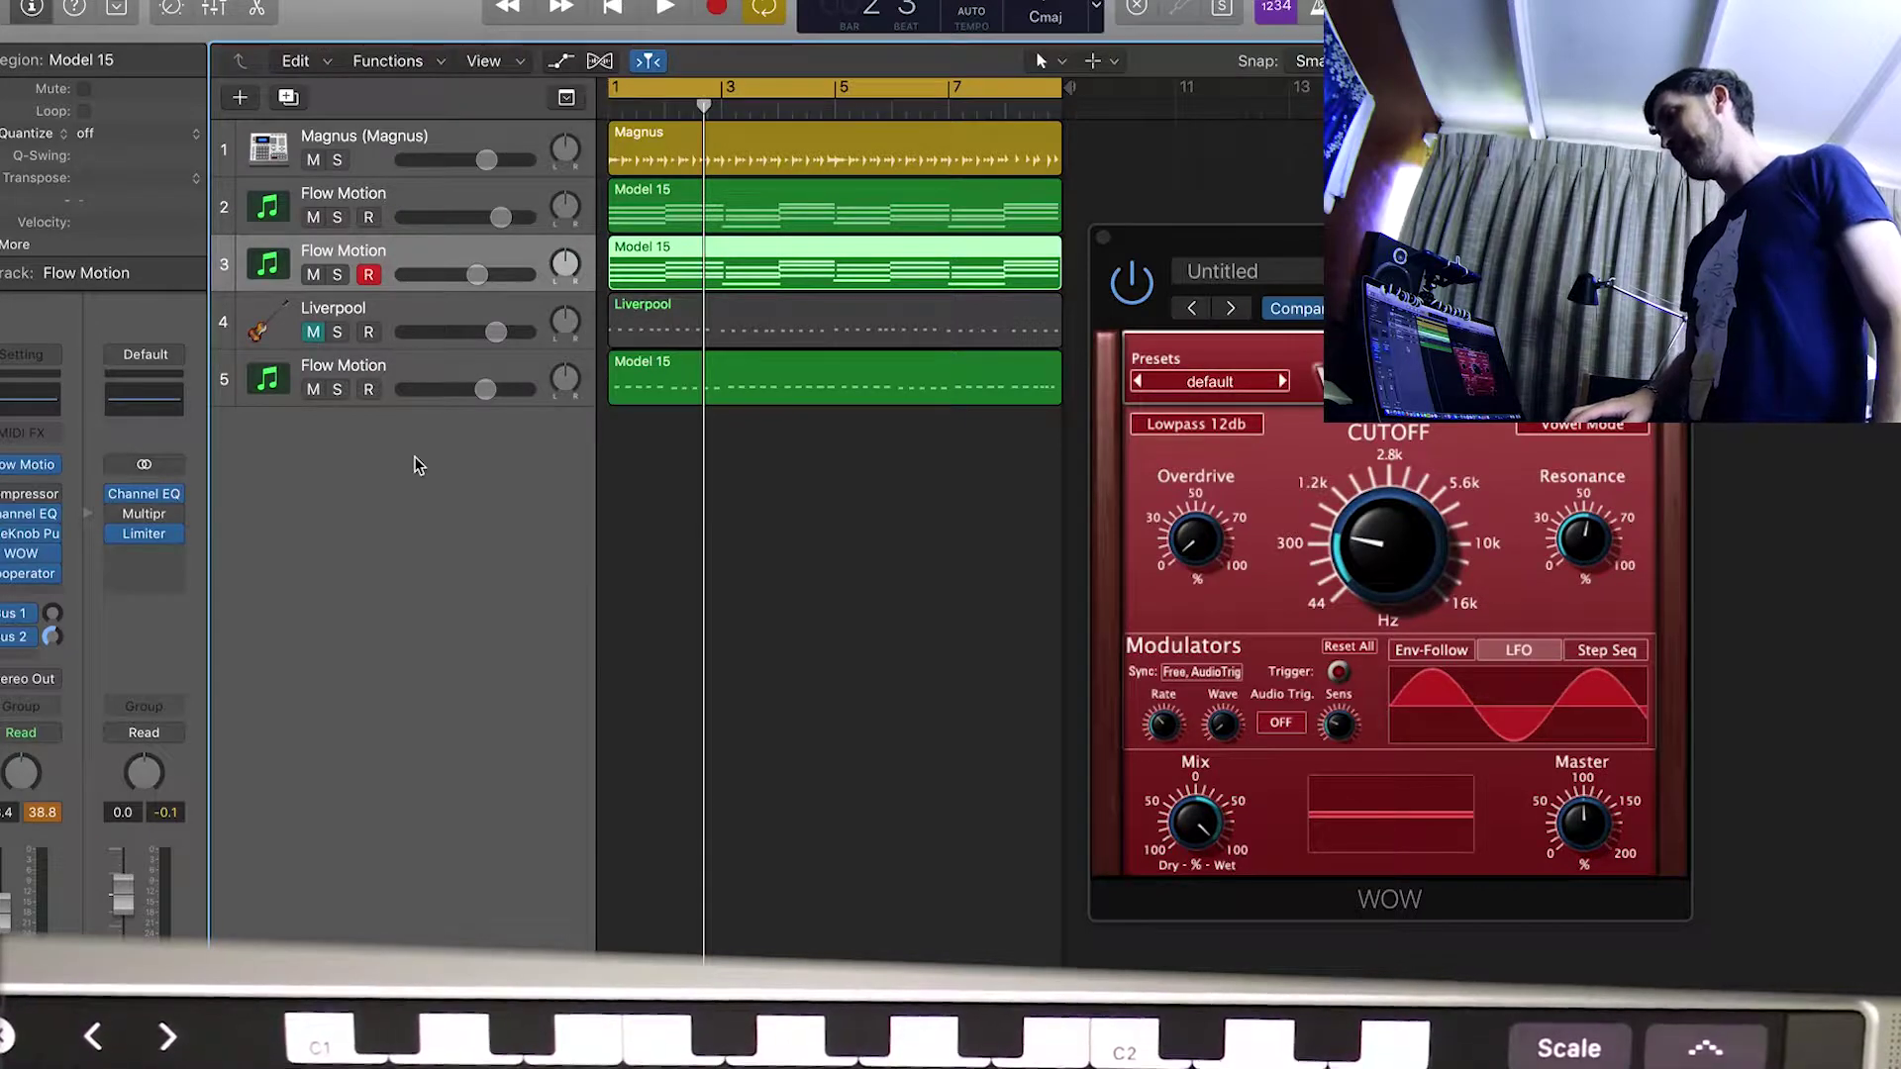
{"action": "key", "text": "Up"}
{"action": "key", "text": "Up"}
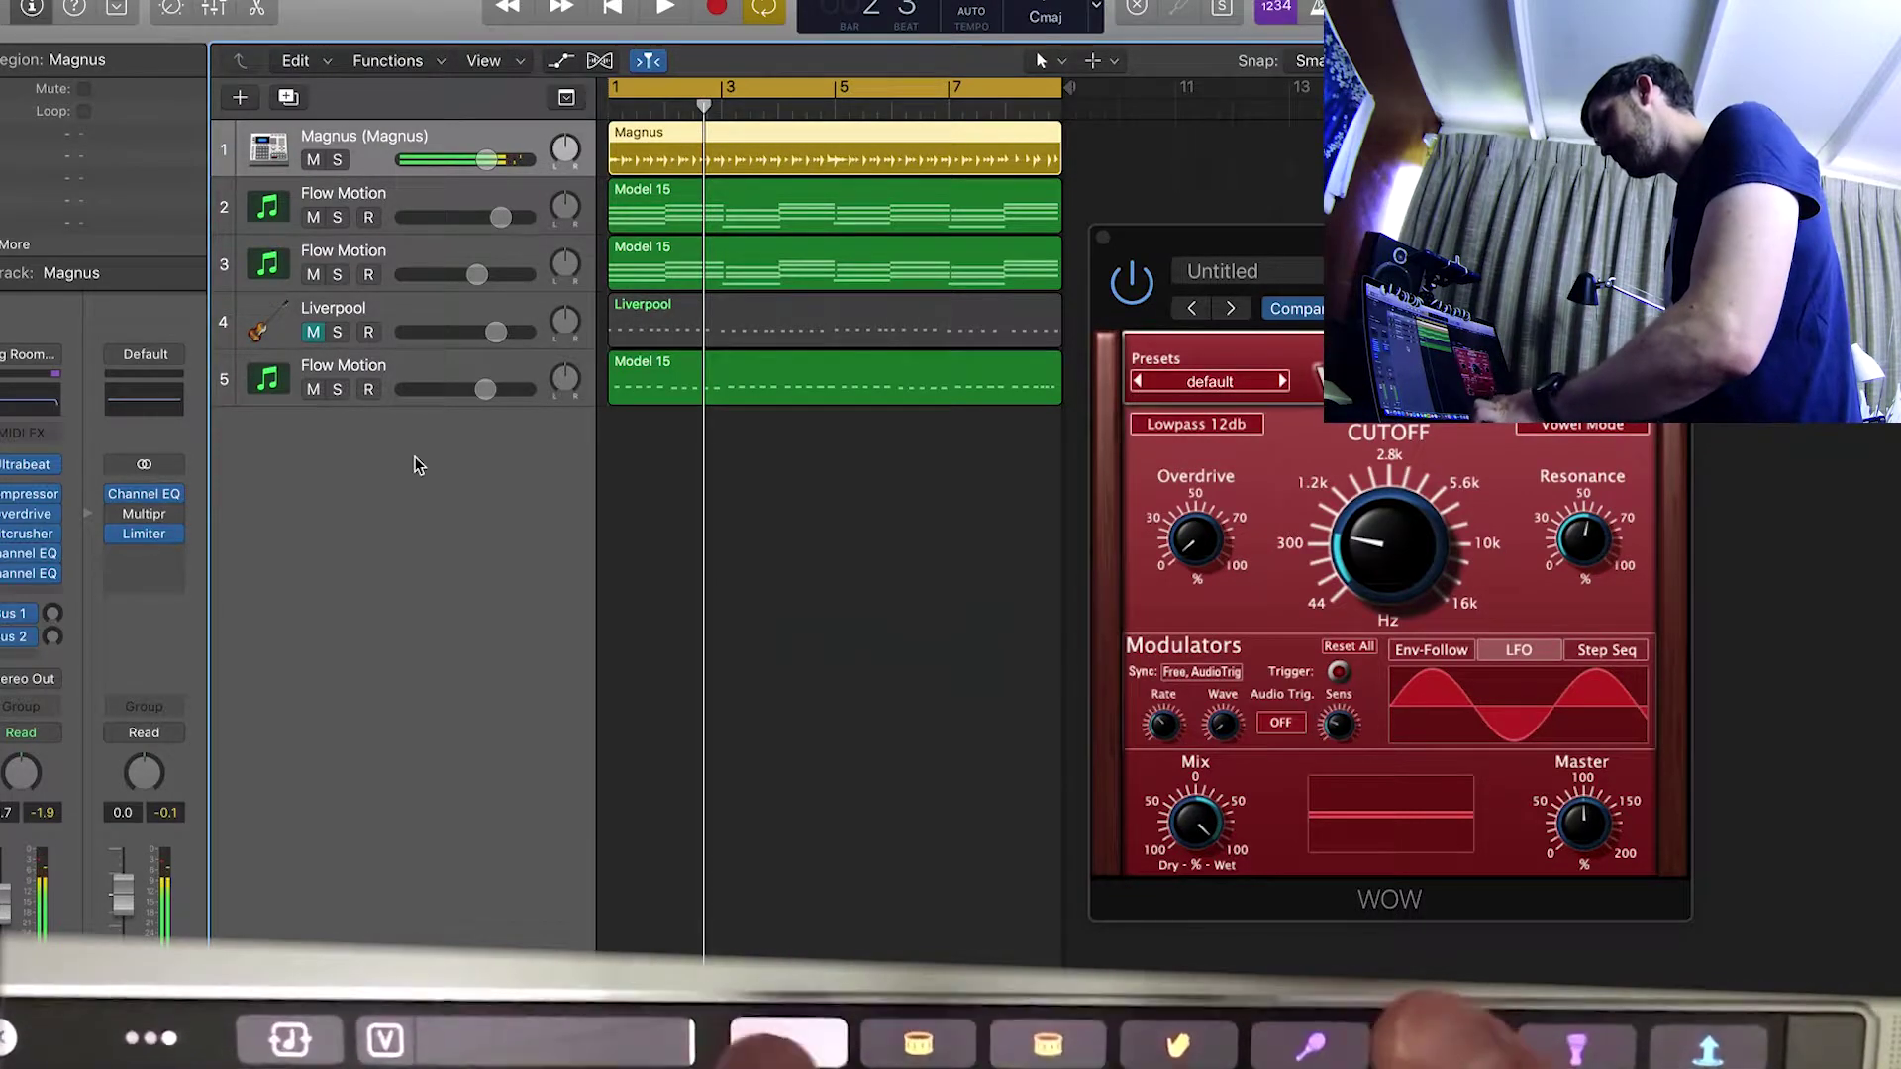
{"action": "key", "text": "6"}
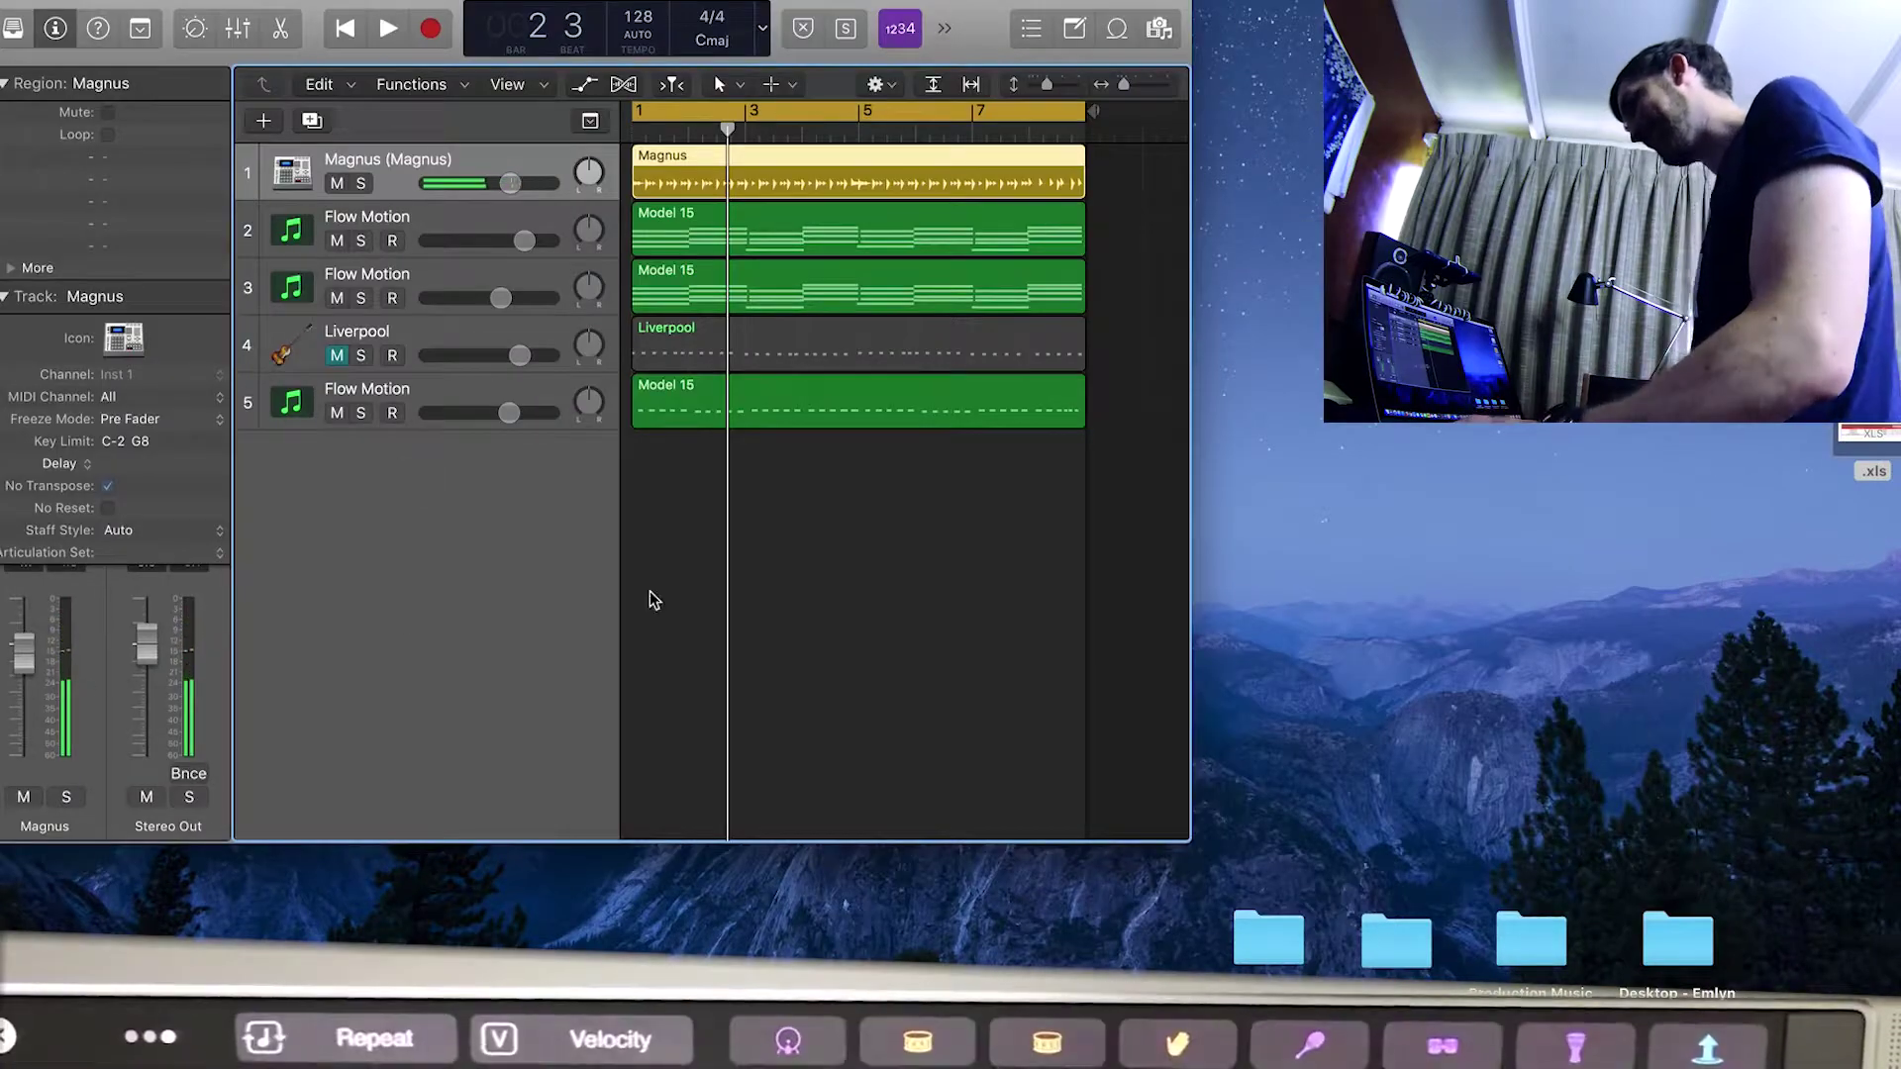
{"action": "left_click", "coordinate": [659, 603]}
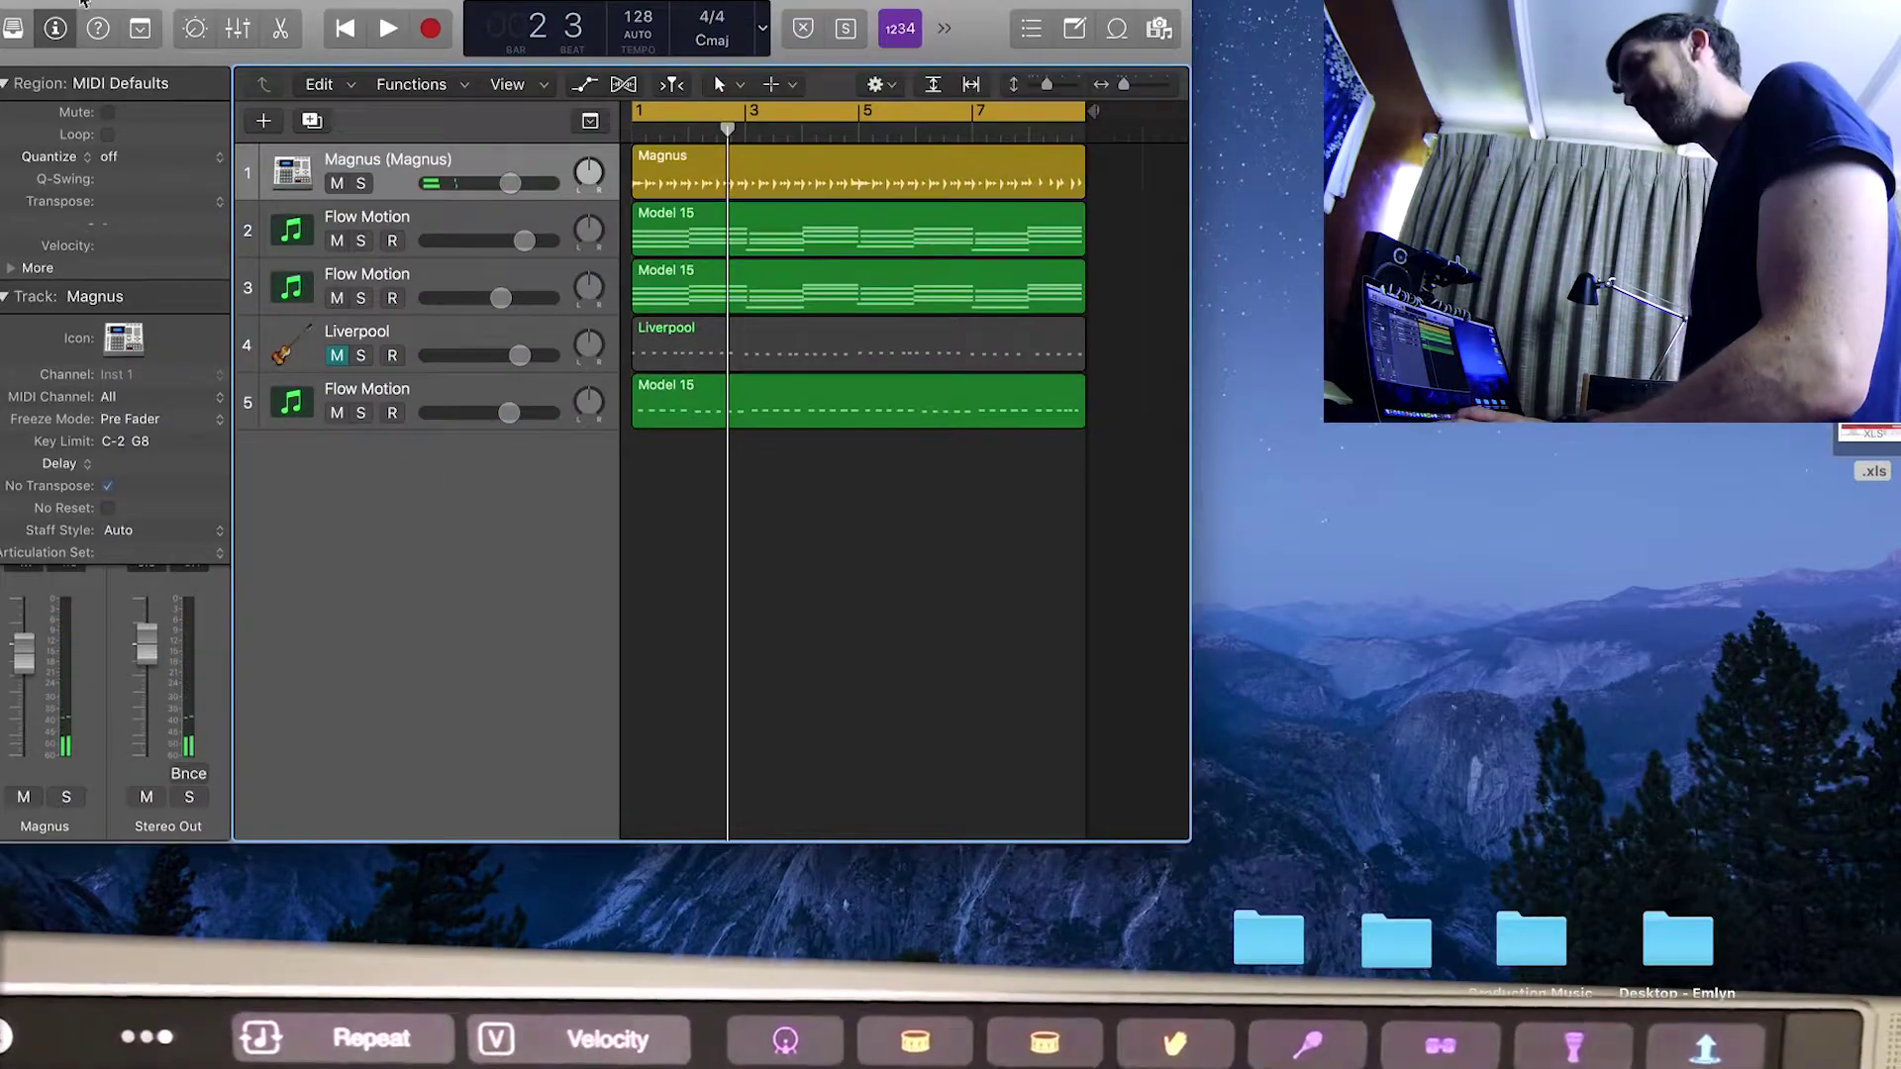
{"action": "key", "text": "ctrl+super+f"}
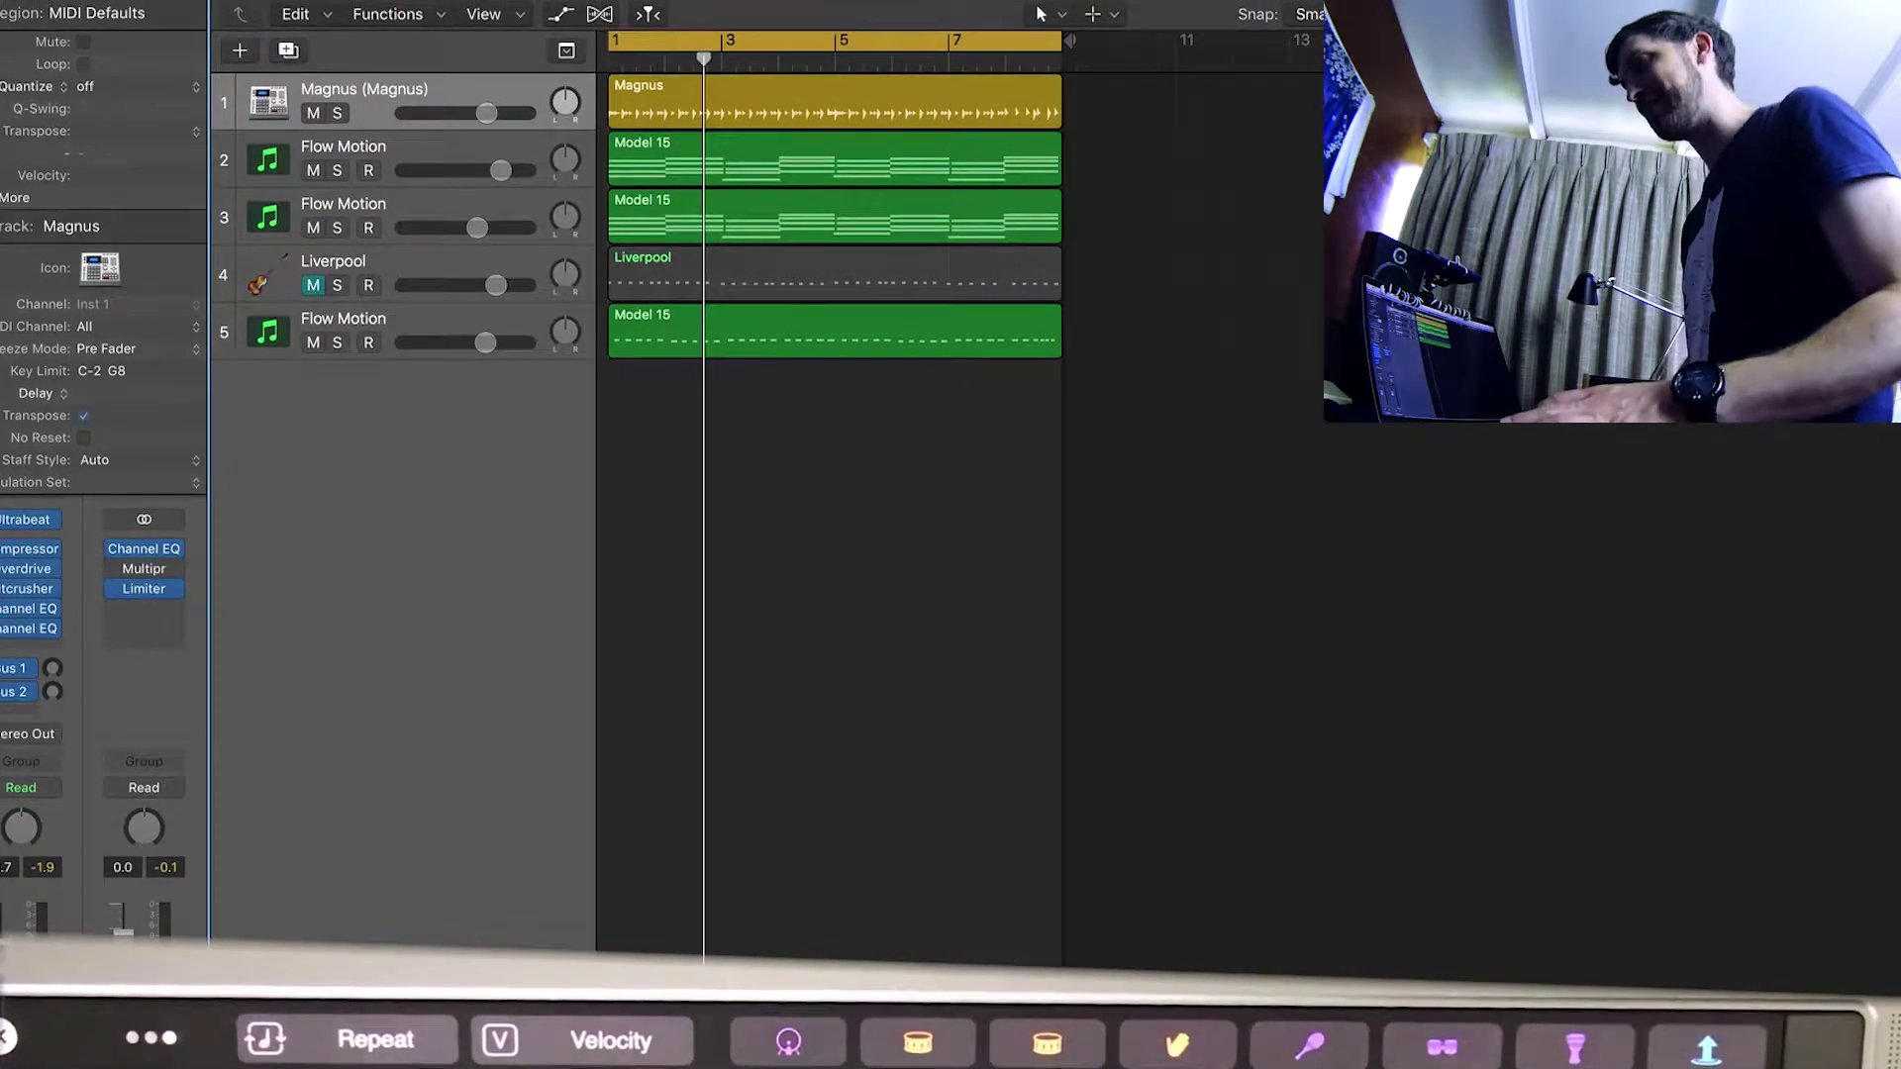
{"action": "key", "text": "ctrl+super+f"}
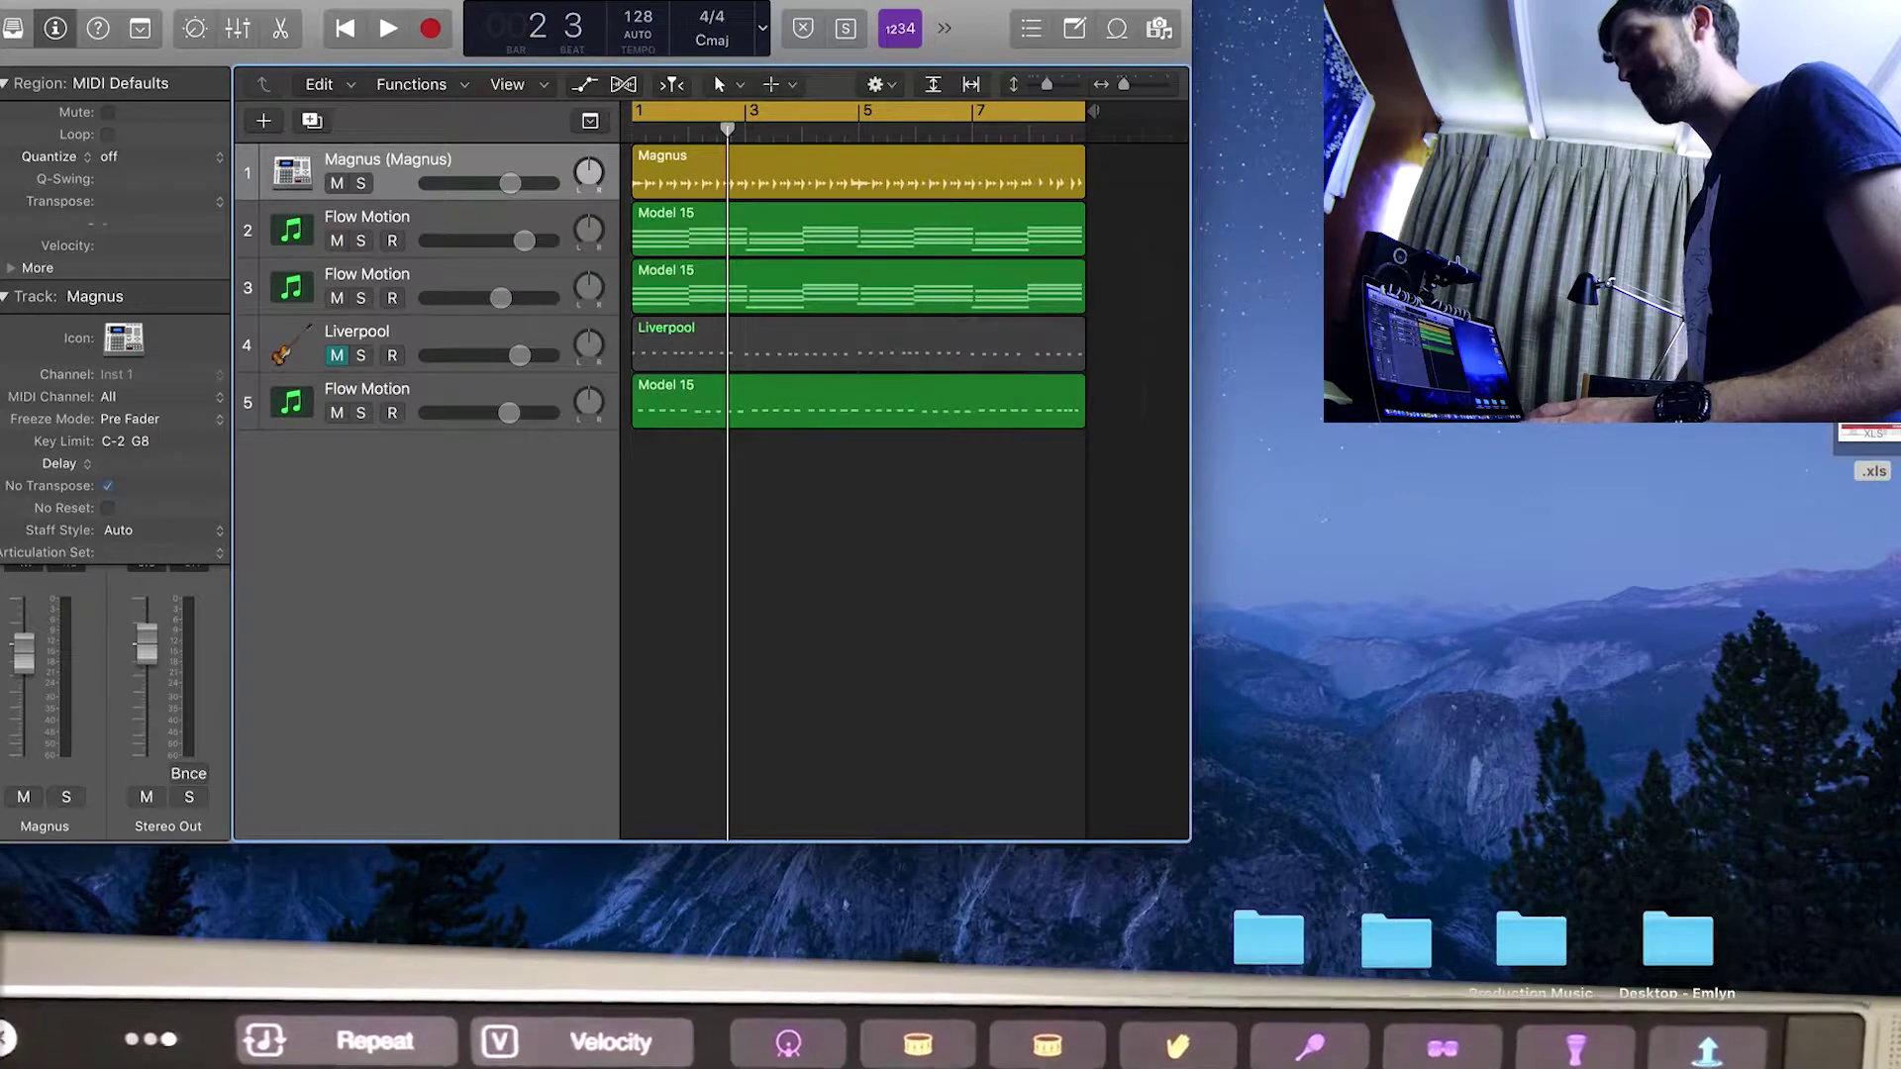
{"action": "key", "text": "super+w"}
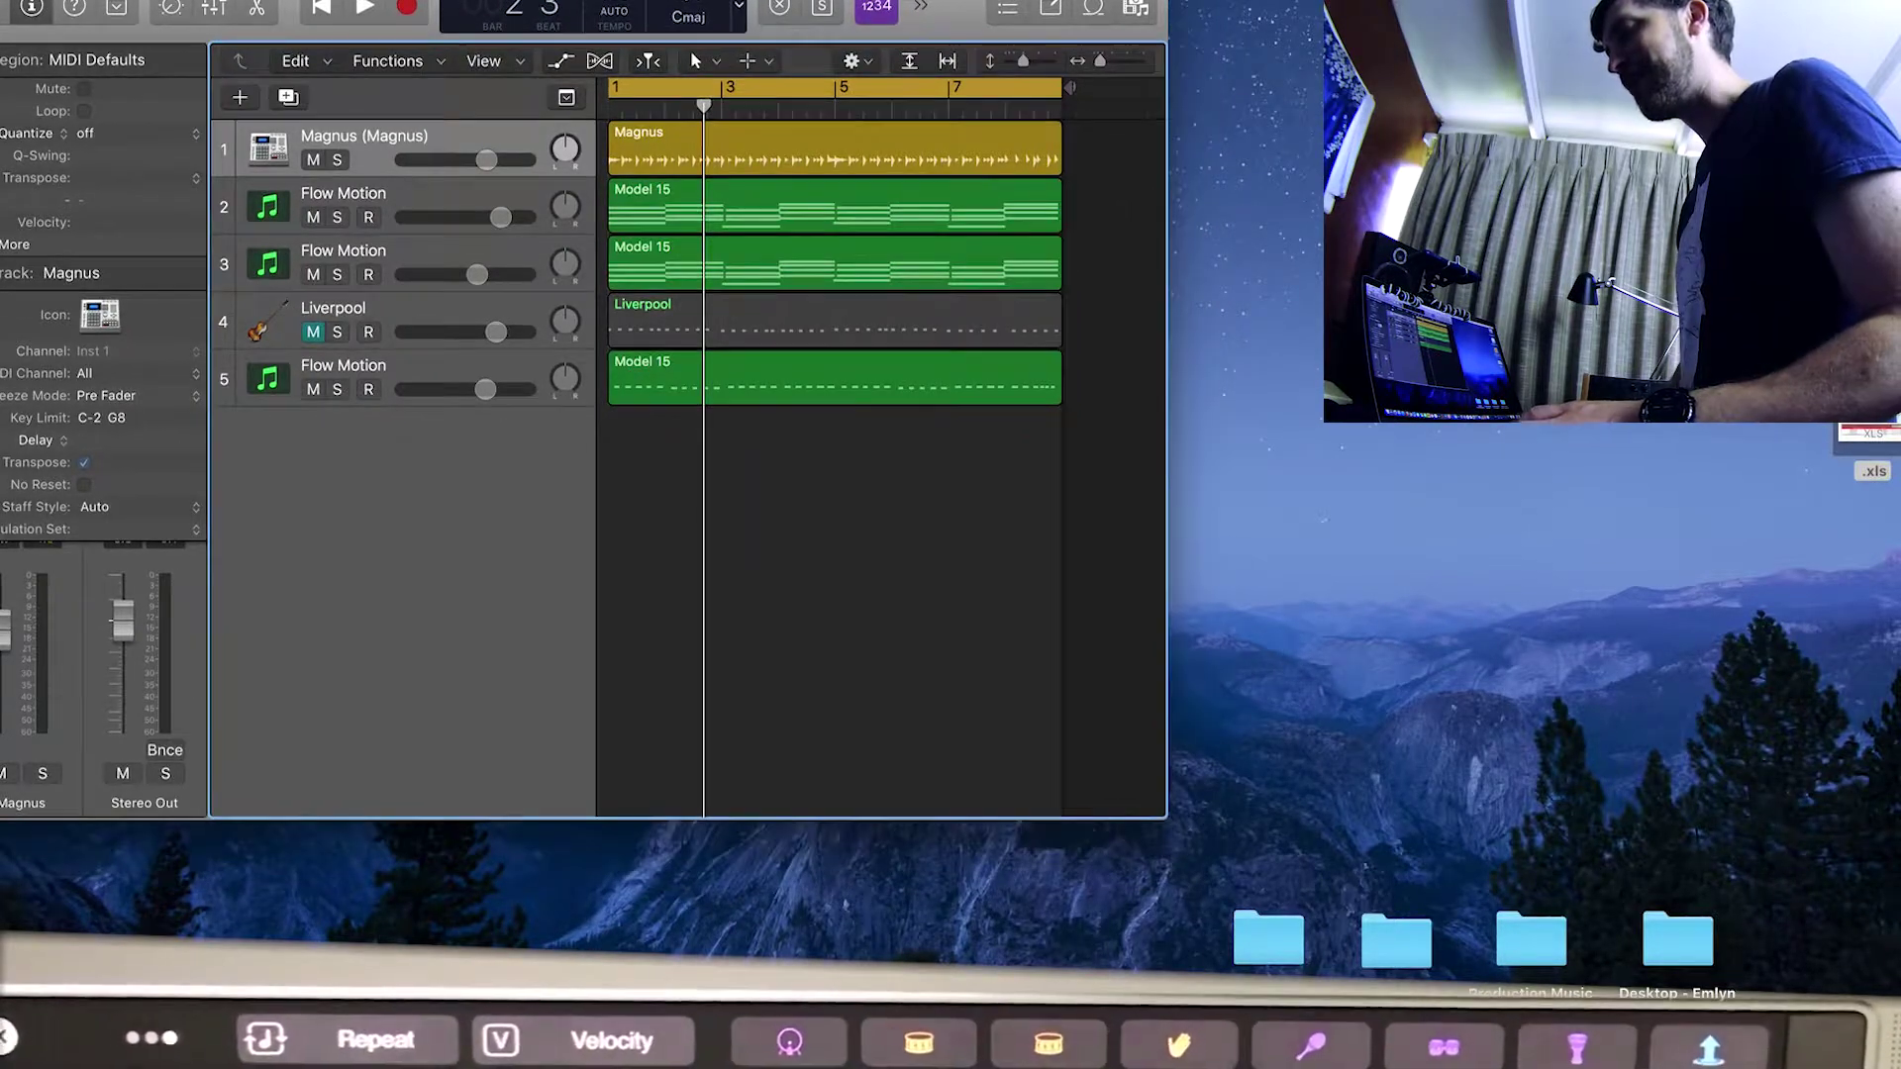
{"action": "left_click_drag", "start_coordinate": [1168, 814], "coordinate": [1896, 949]}
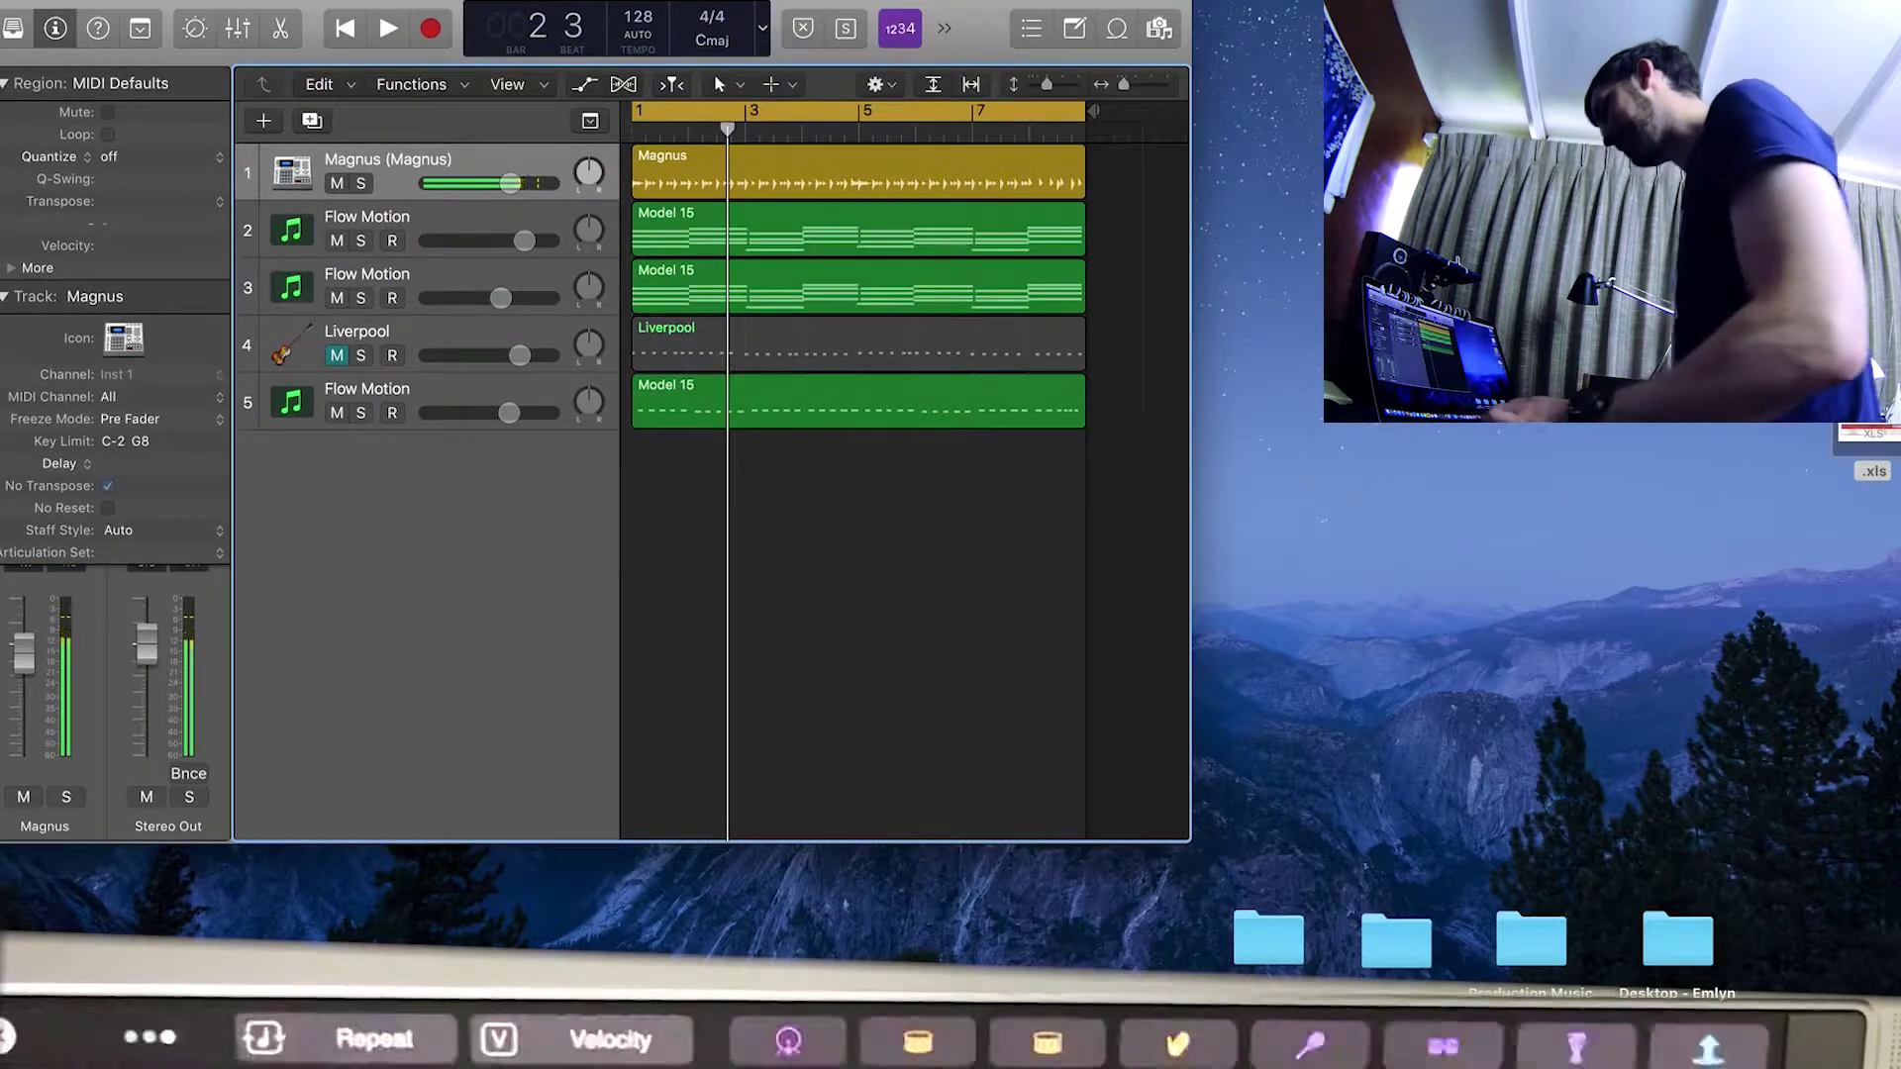
{"action": "left_click", "coordinate": [1677, 939]}
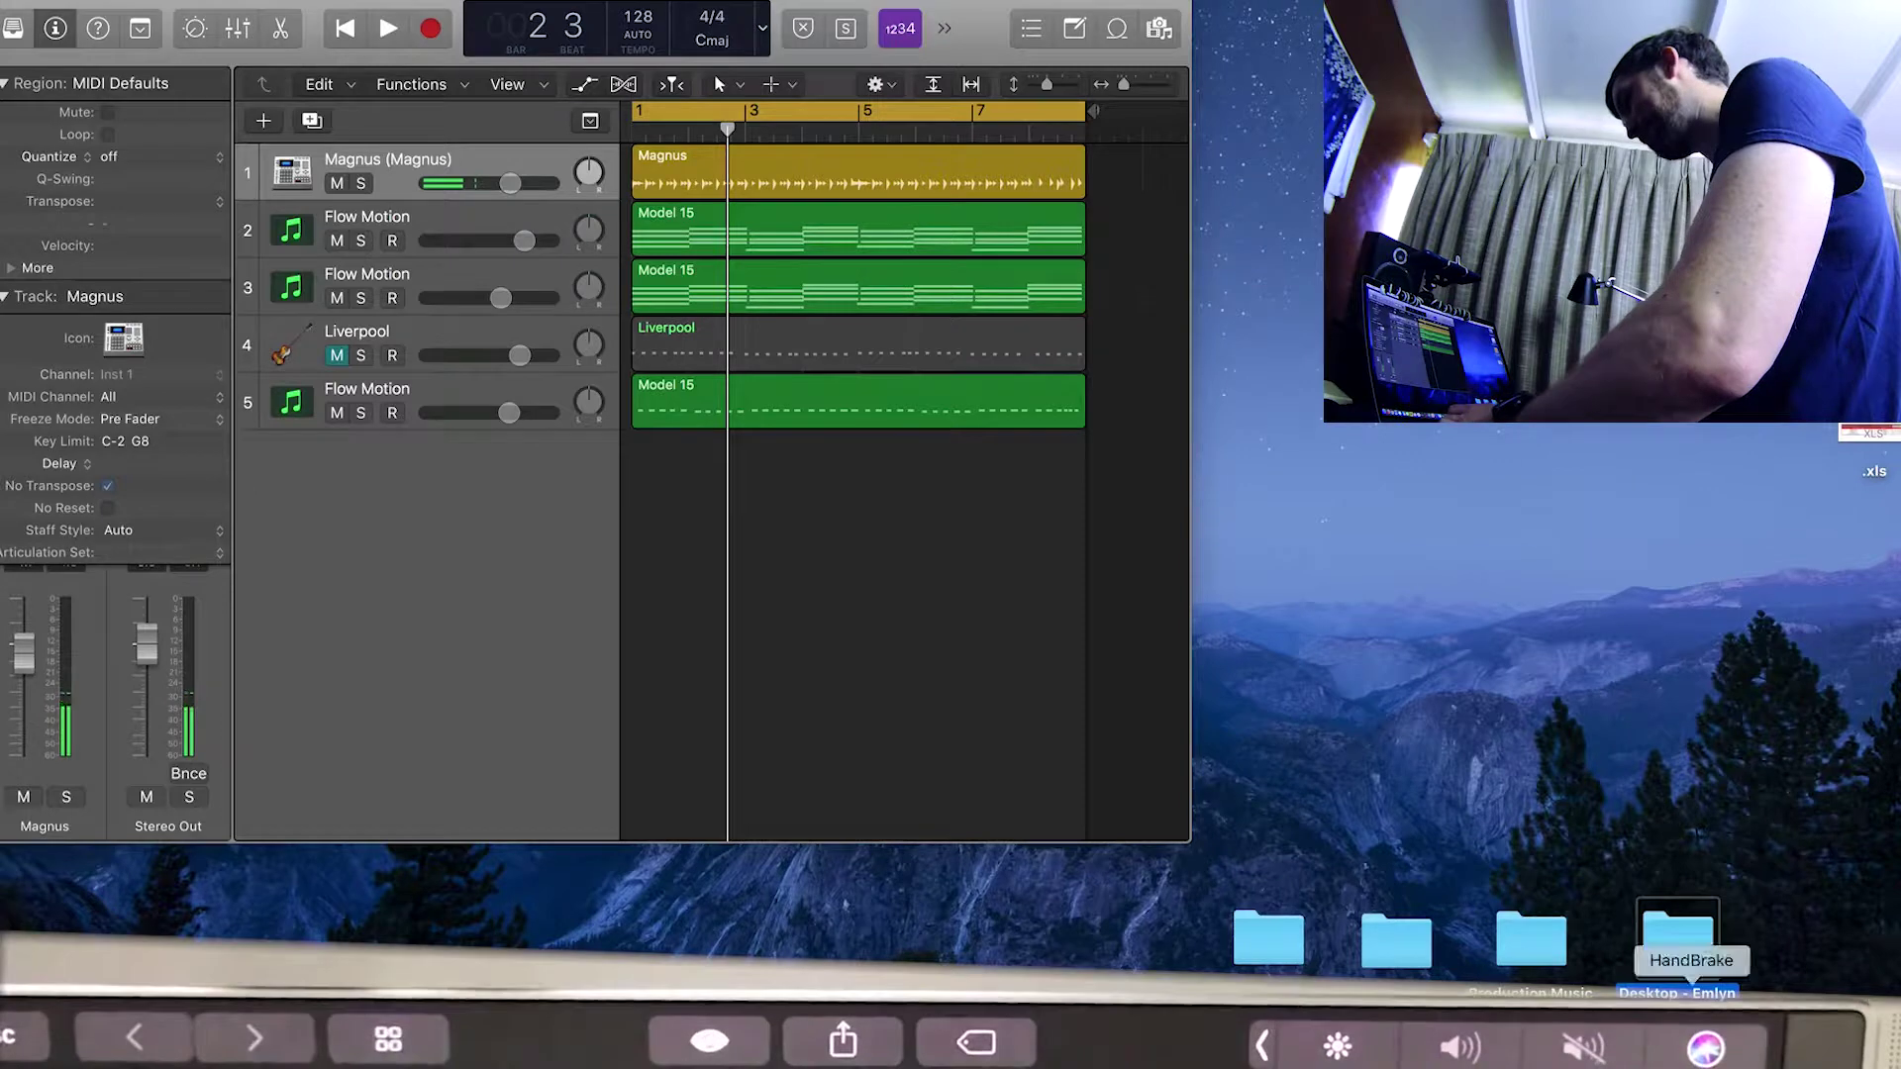
- Return to the project window and switch between screensets 1 and 2 to restore the large main window layout
{"action": "left_click", "coordinate": [1185, 698]}
{"action": "key", "text": "2"}
{"action": "key", "text": "1"}
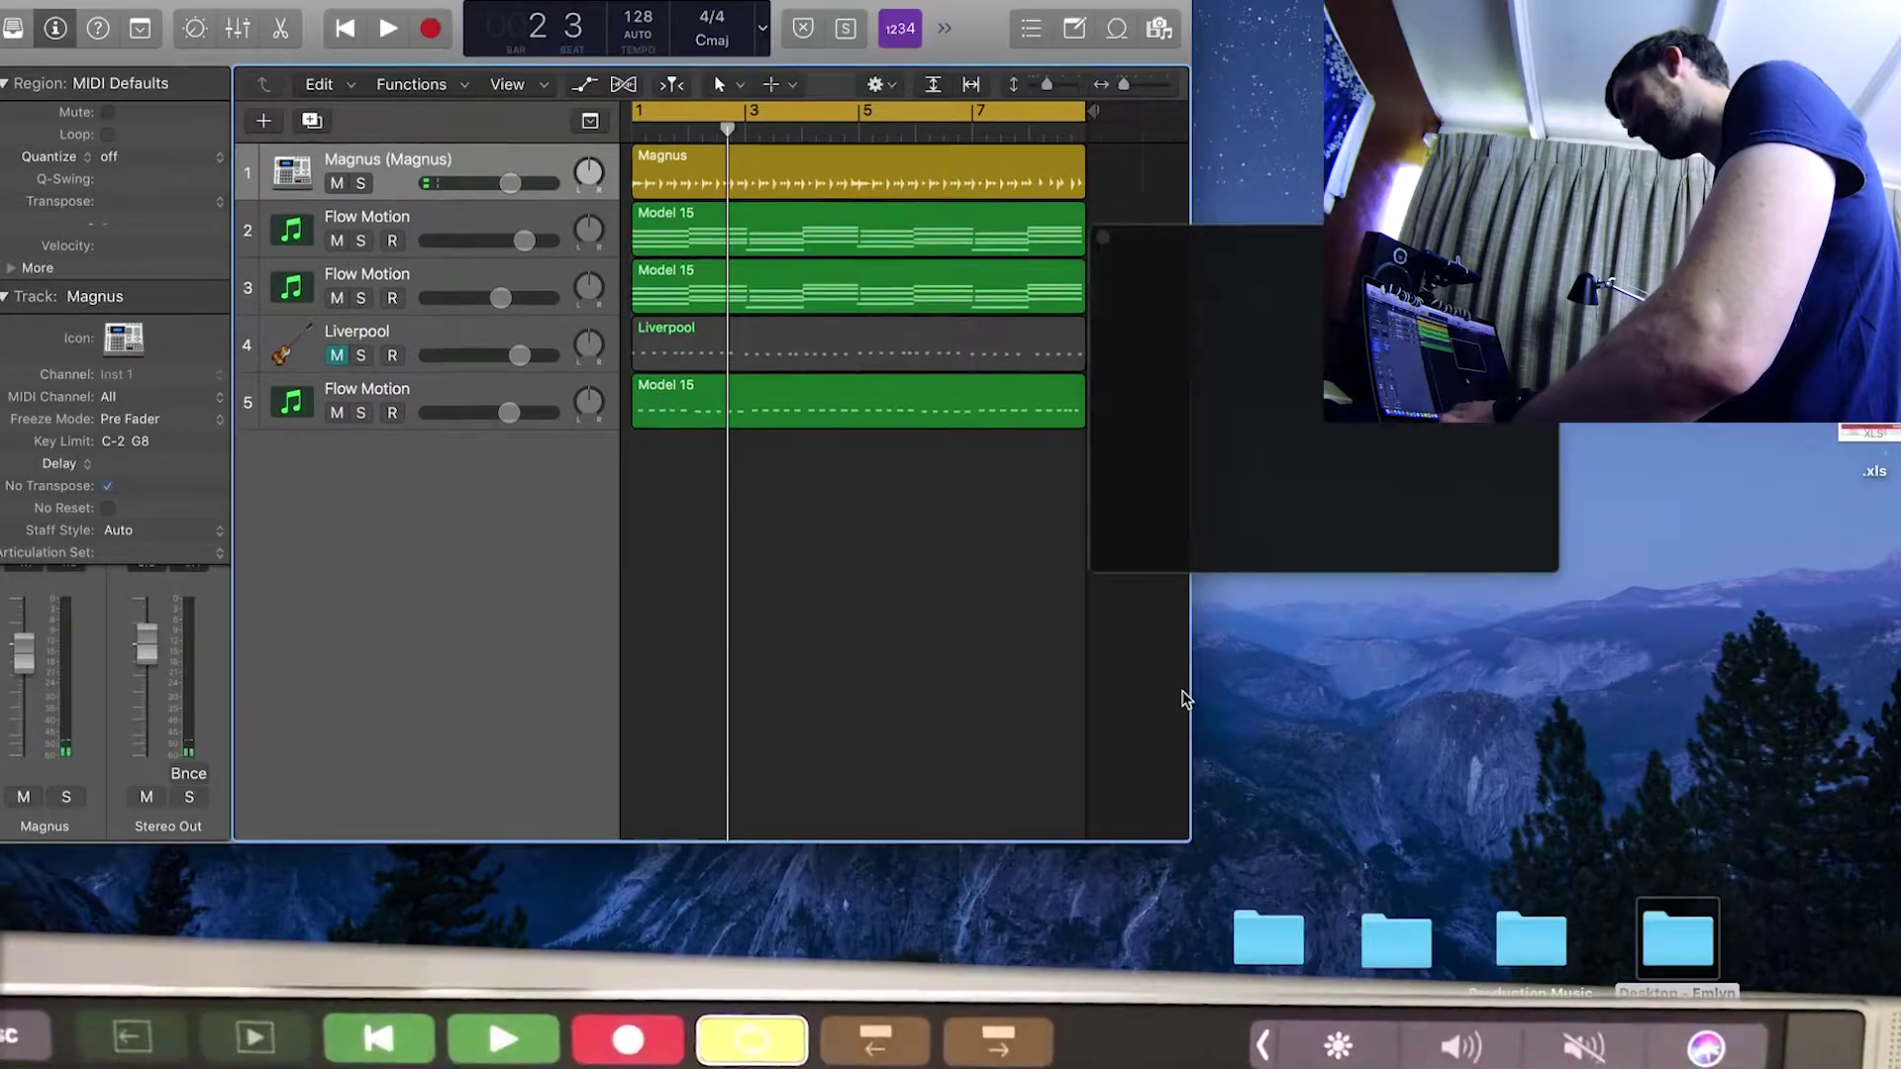
{"action": "key", "text": "2"}
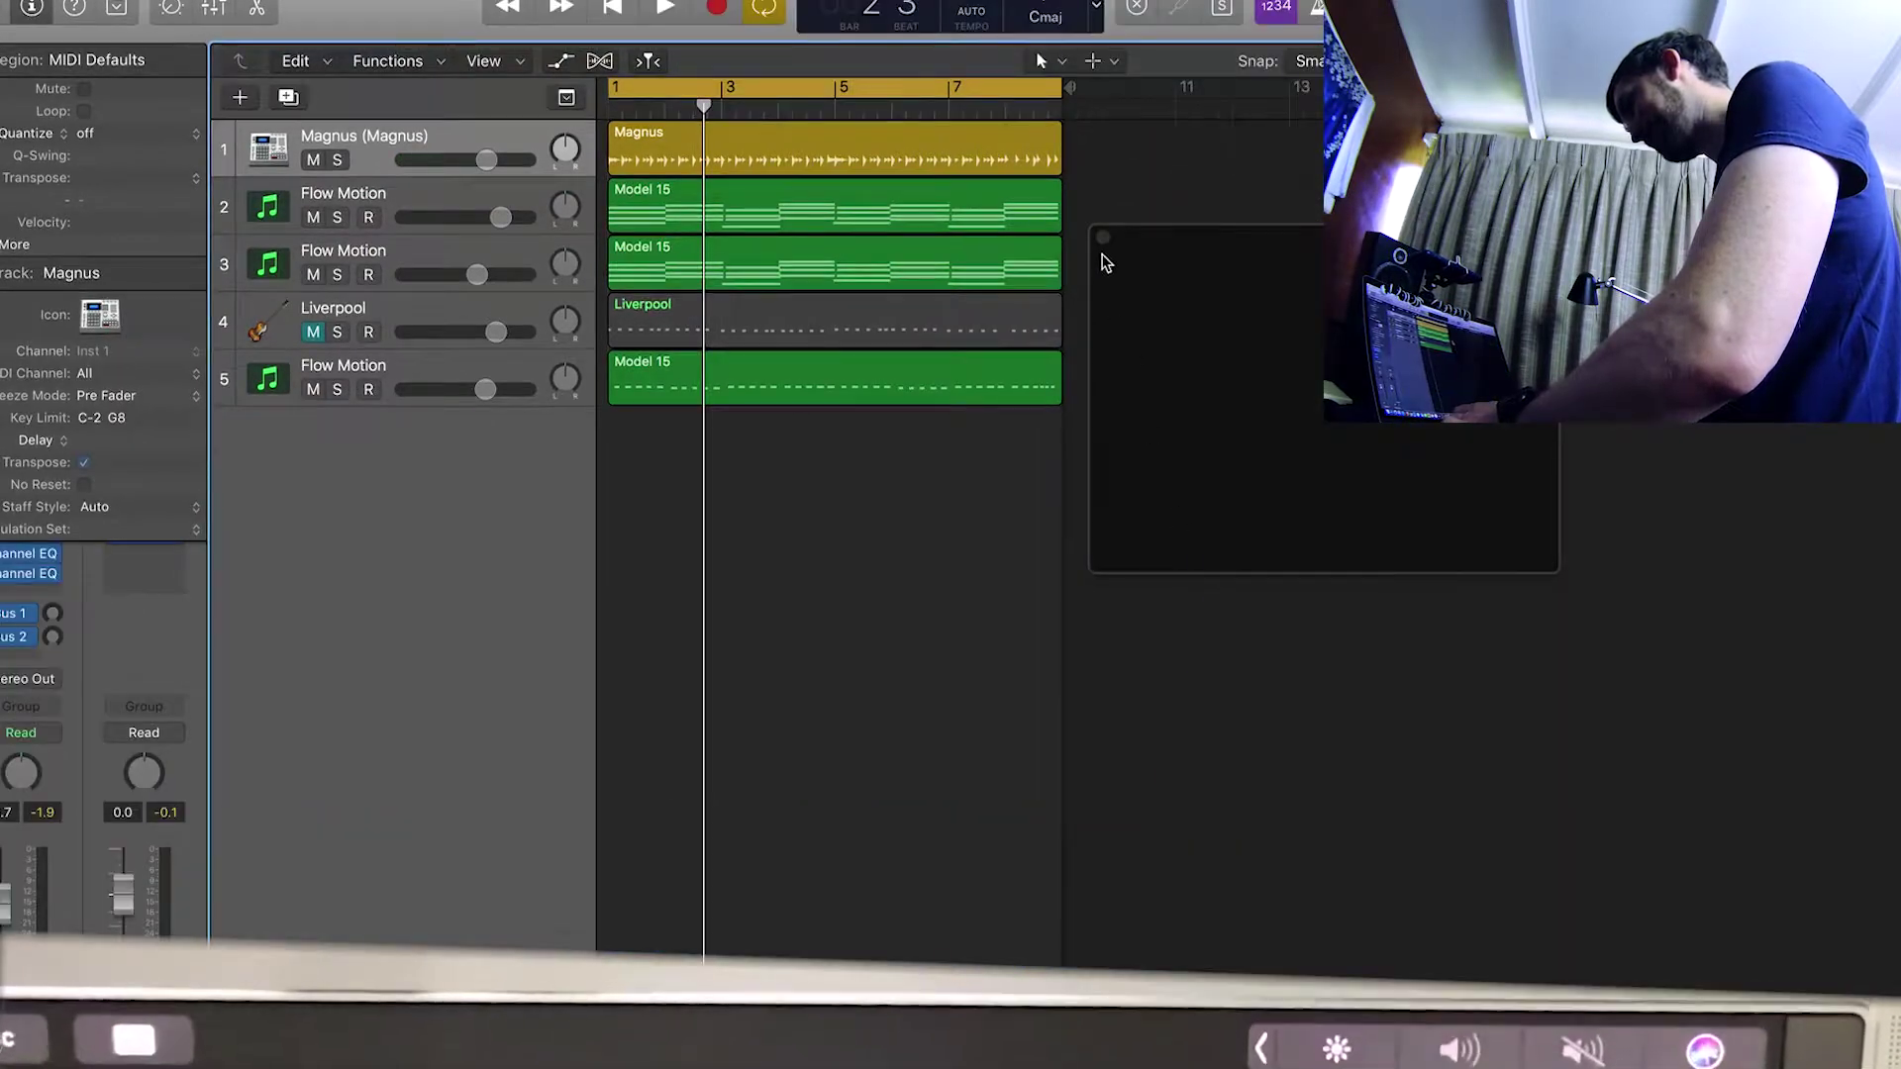